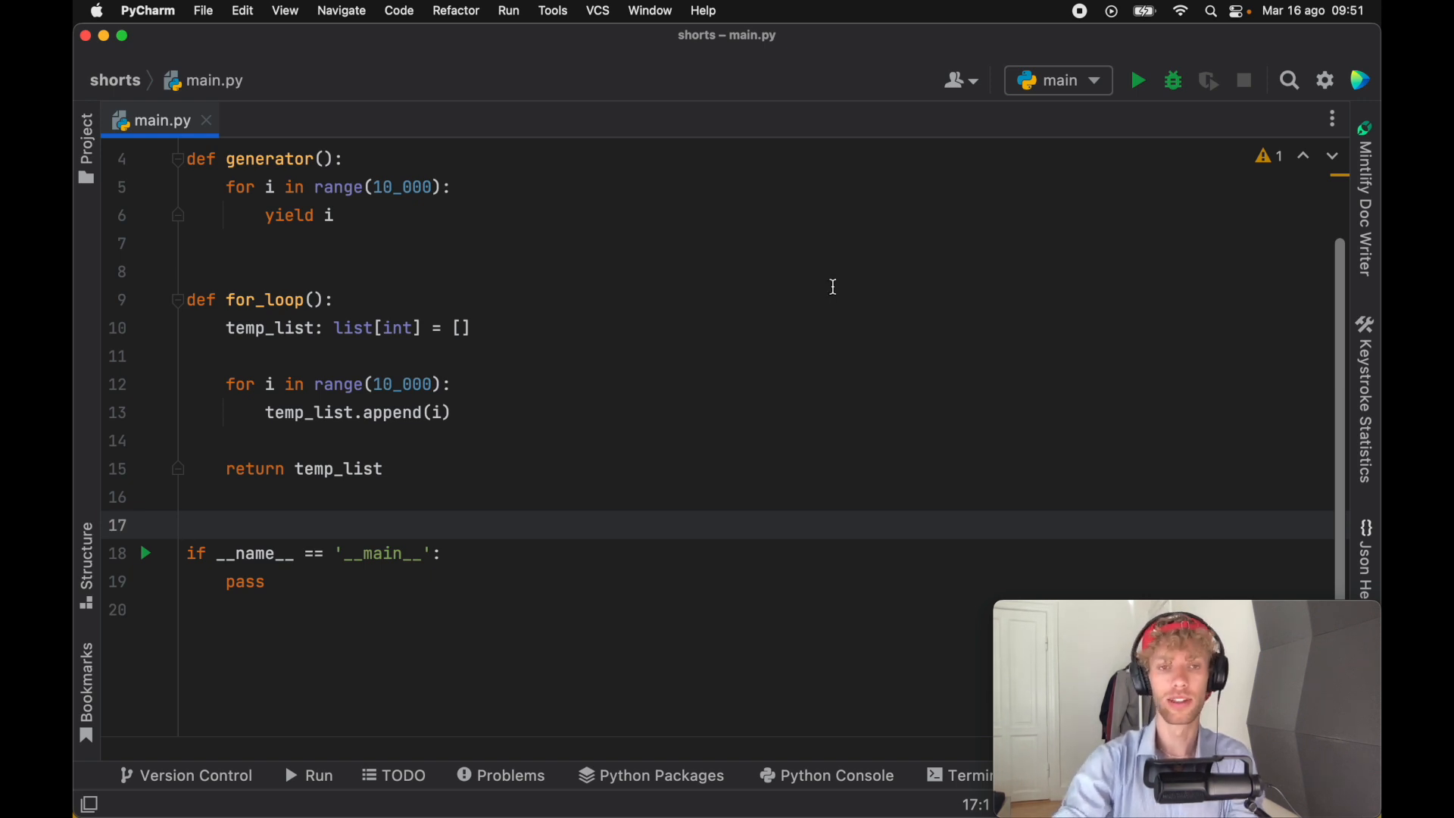
Step: Review the generator function by highlighting its loop line and yield i
{"action": "left_click", "coordinate": [686, 285]}
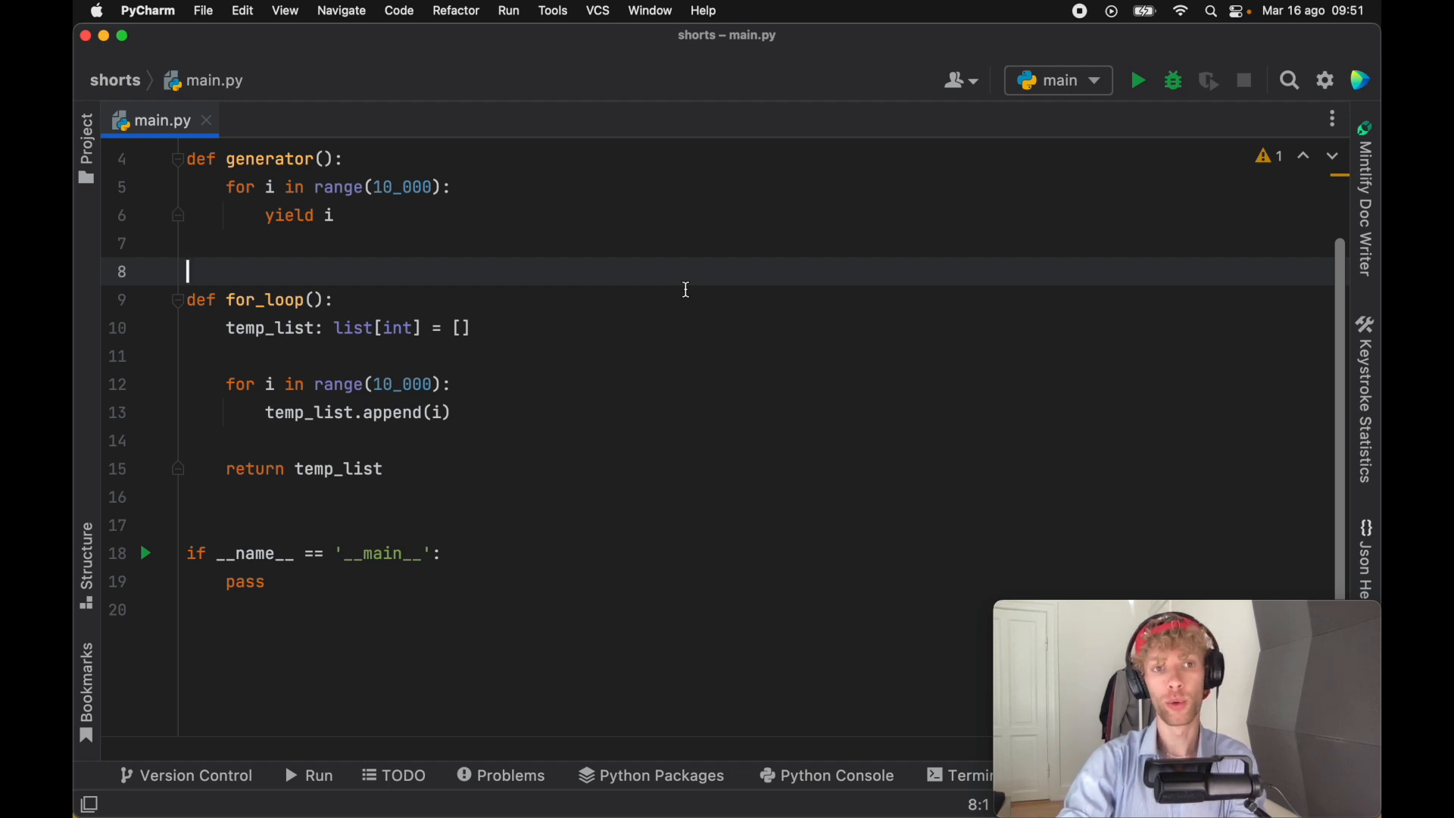
{"action": "scroll", "coordinate": [636, 262], "scroll_direction": "up", "scroll_amount": 1}
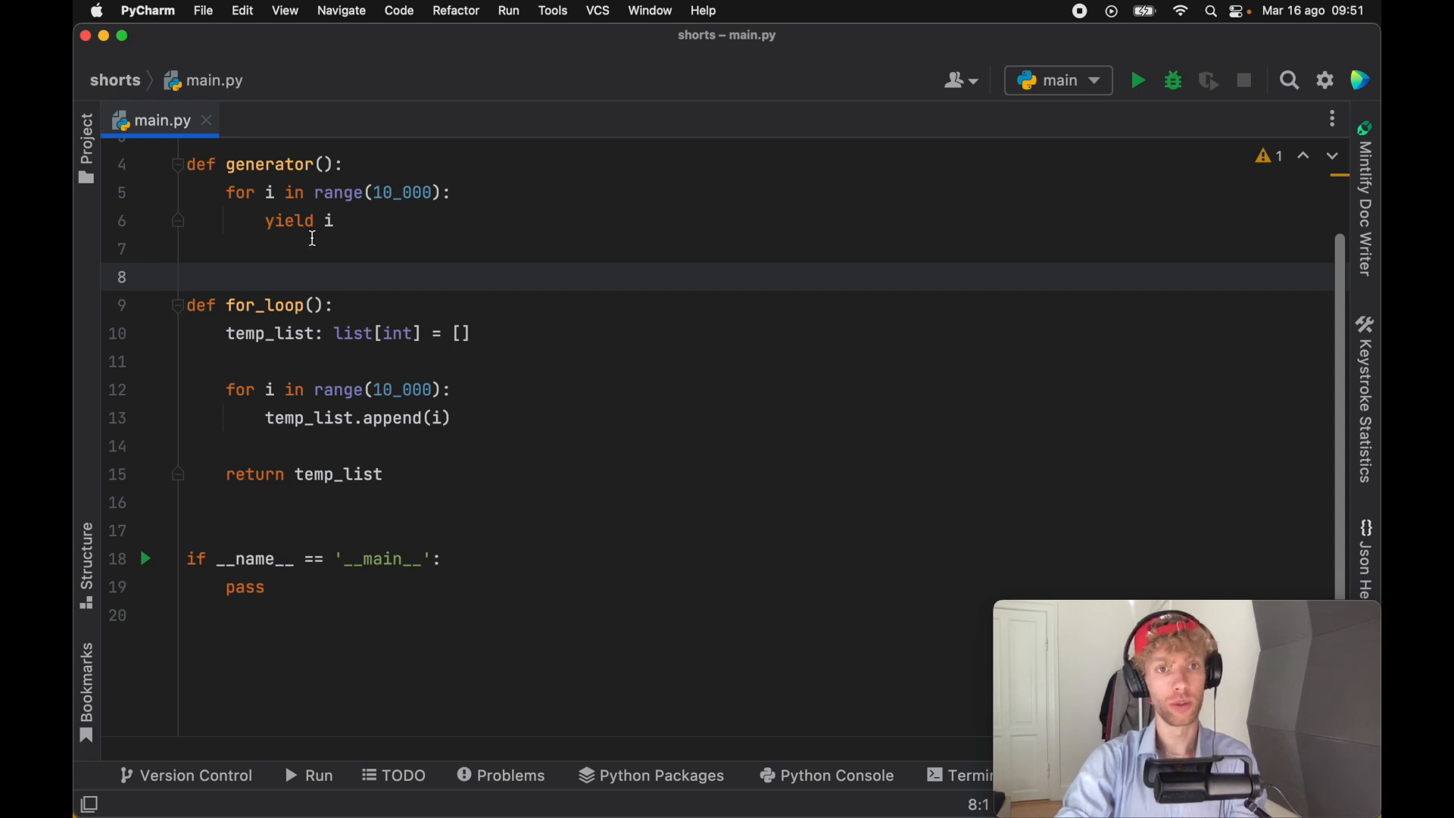
{"action": "left_click_drag", "start_coordinate": [259, 222], "coordinate": [374, 221]}
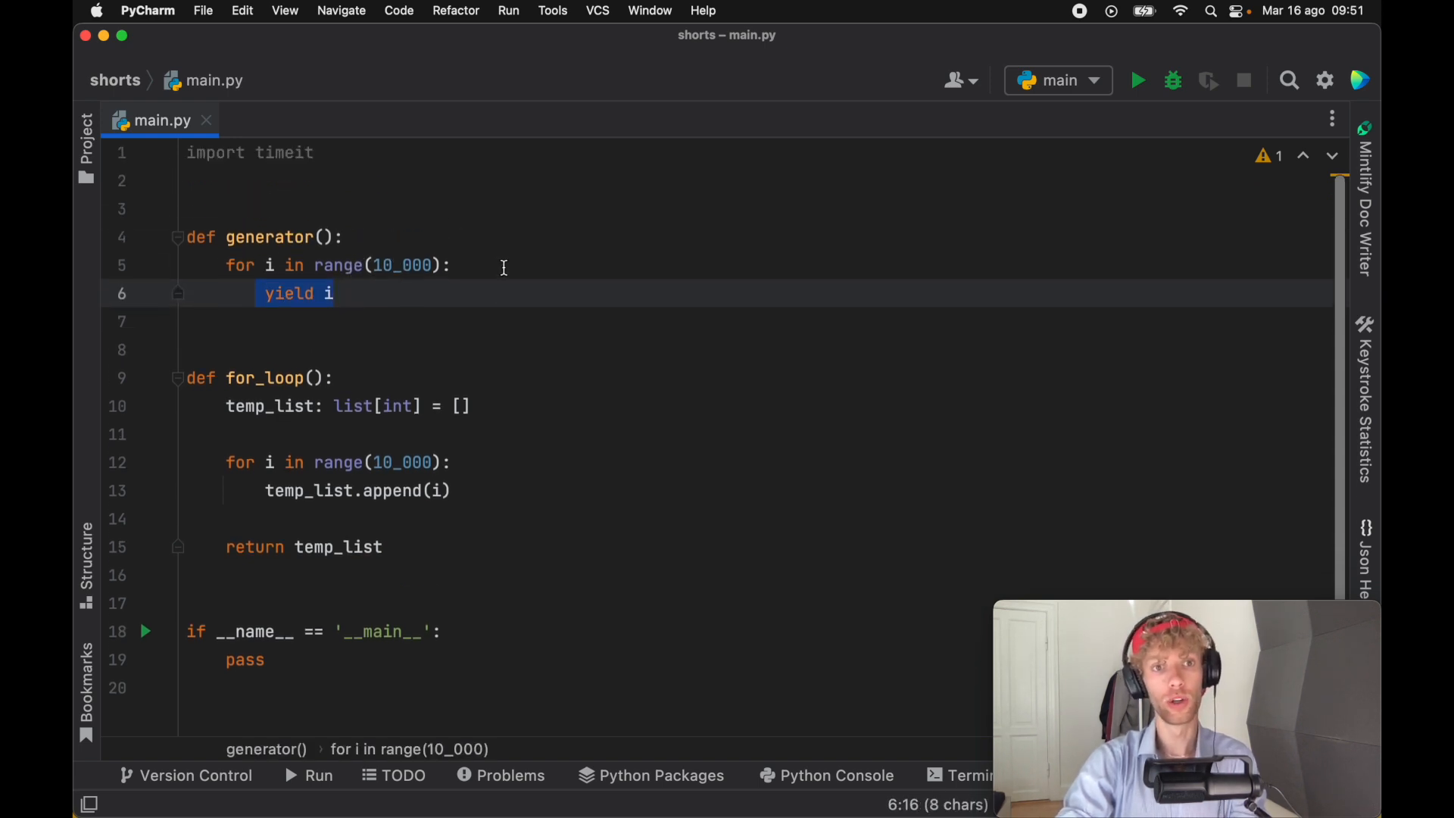
{"action": "scroll", "coordinate": [500, 267], "scroll_direction": "up", "scroll_amount": 2}
{"action": "left_click", "coordinate": [653, 323]}
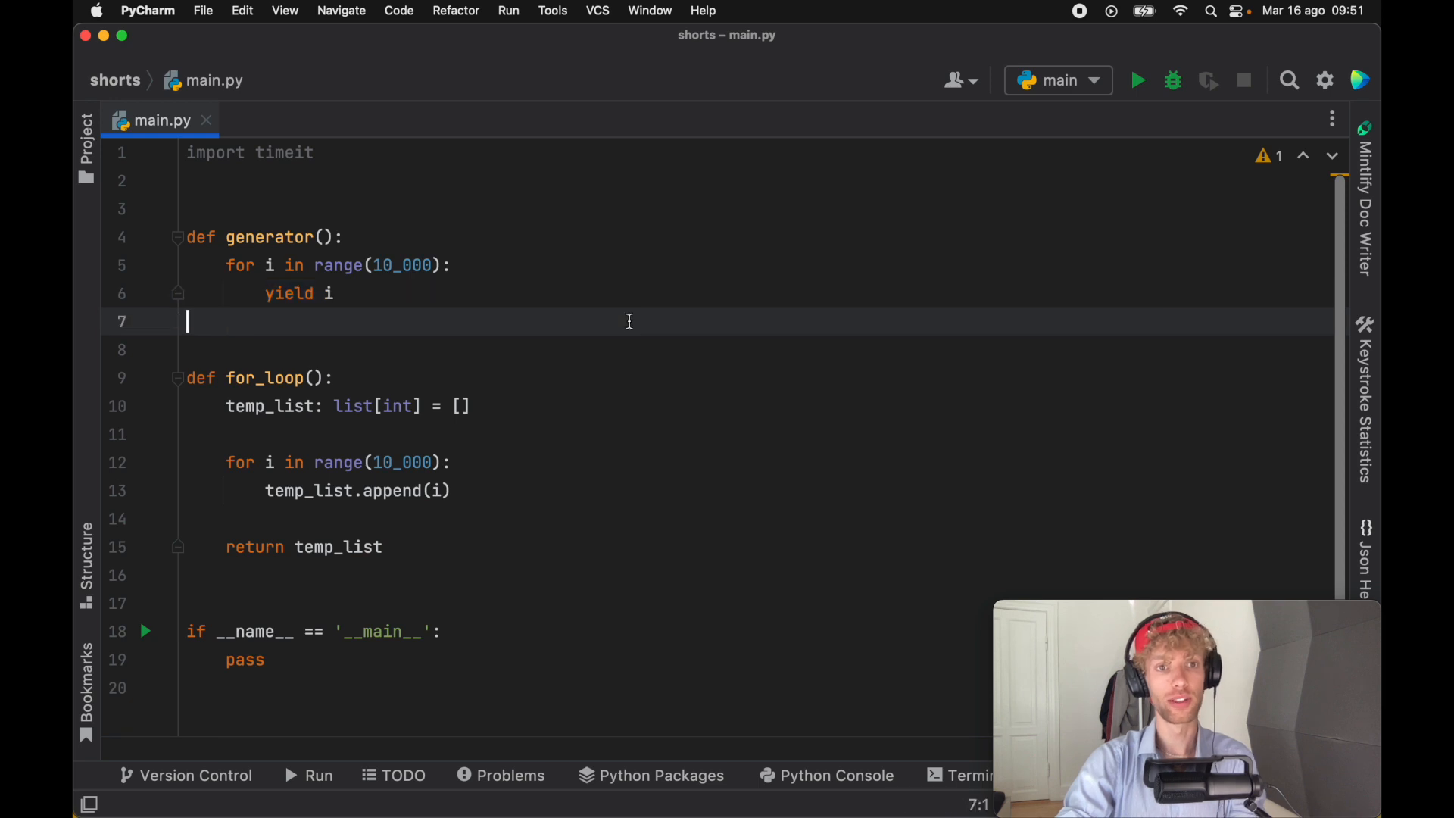
{"action": "left_click_drag", "start_coordinate": [226, 265], "coordinate": [577, 273]}
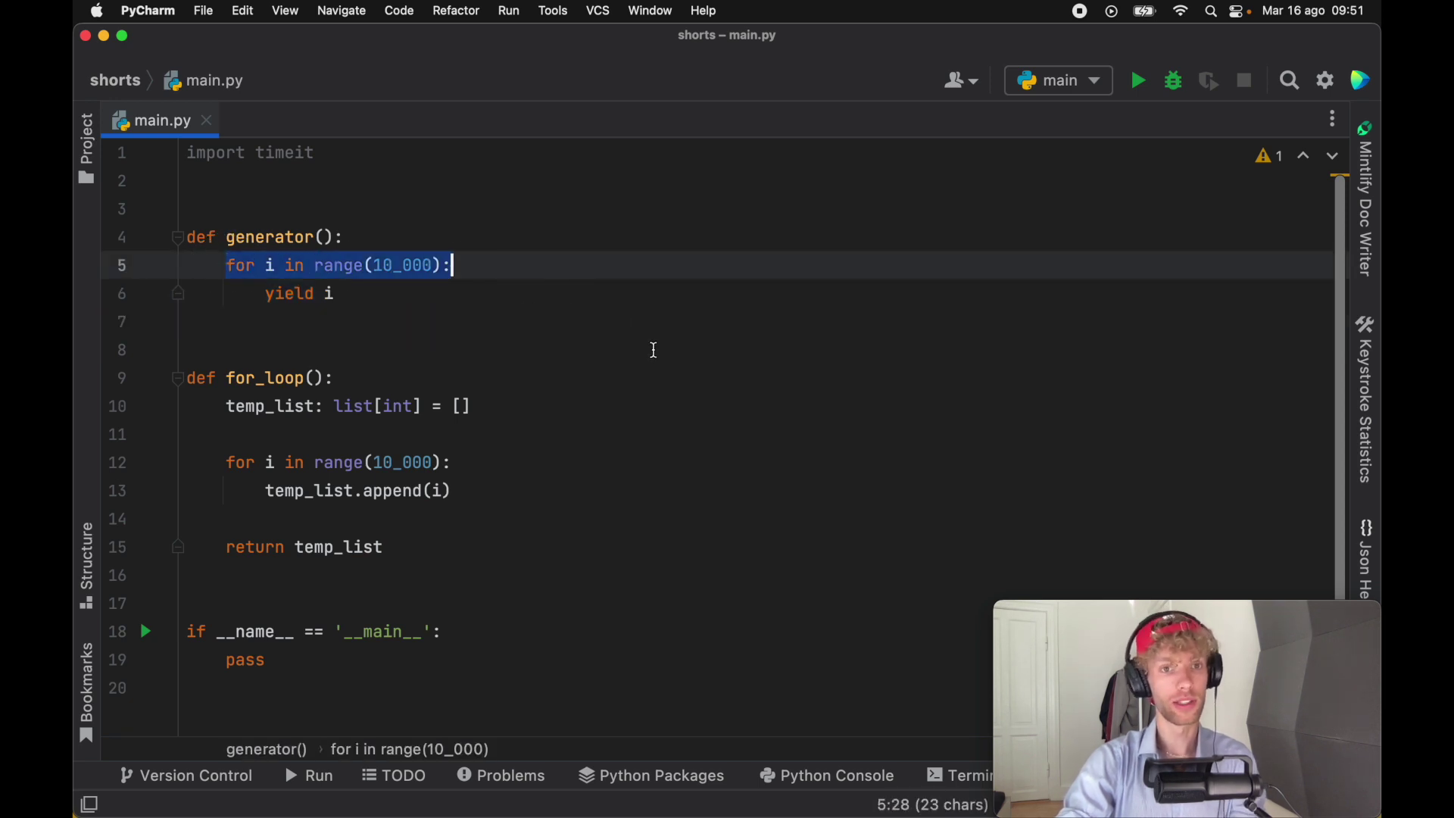
{"action": "left_click", "coordinate": [591, 323]}
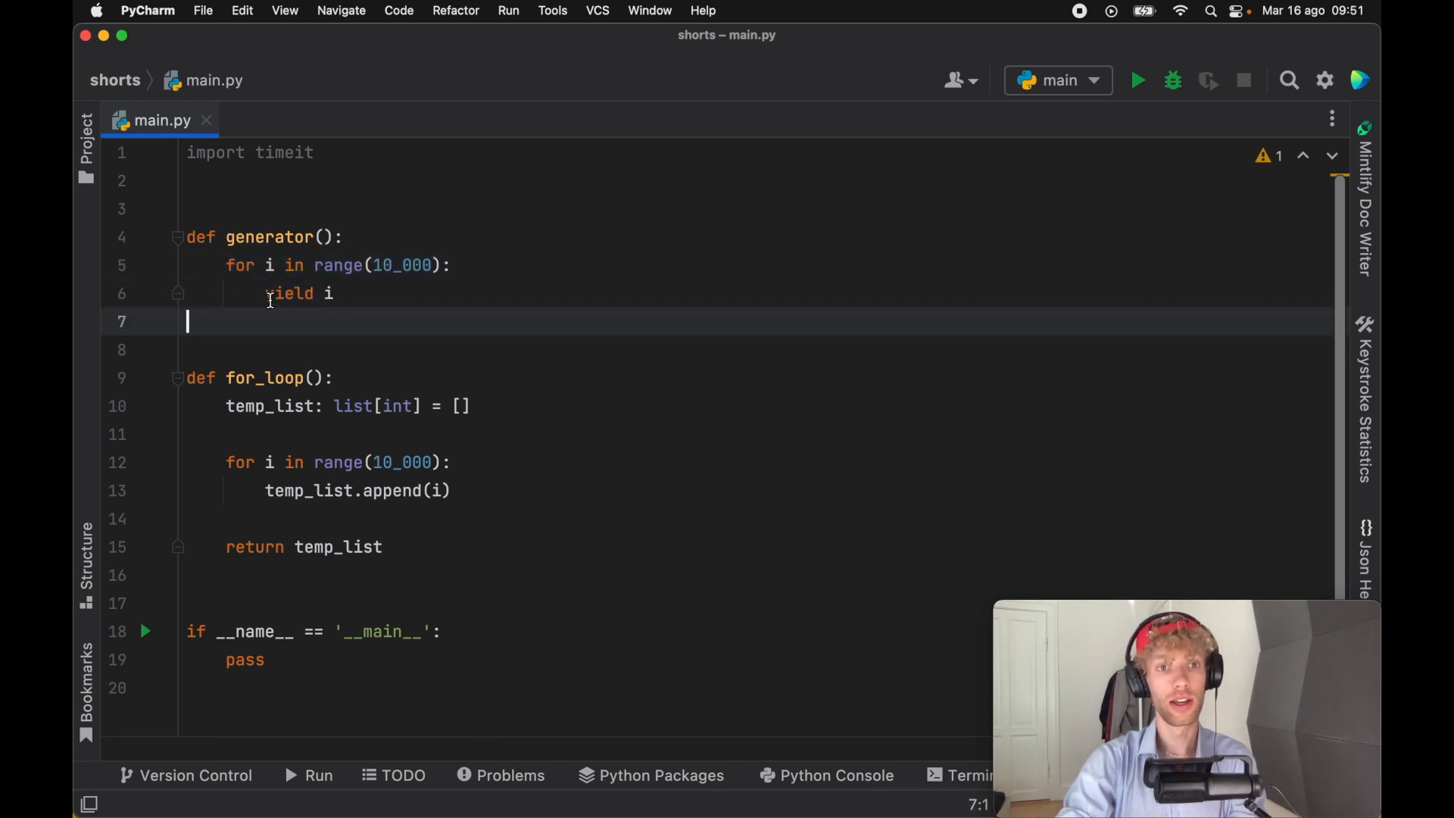
{"action": "left_click_drag", "start_coordinate": [265, 293], "coordinate": [367, 292]}
{"action": "left_click", "coordinate": [514, 329]}
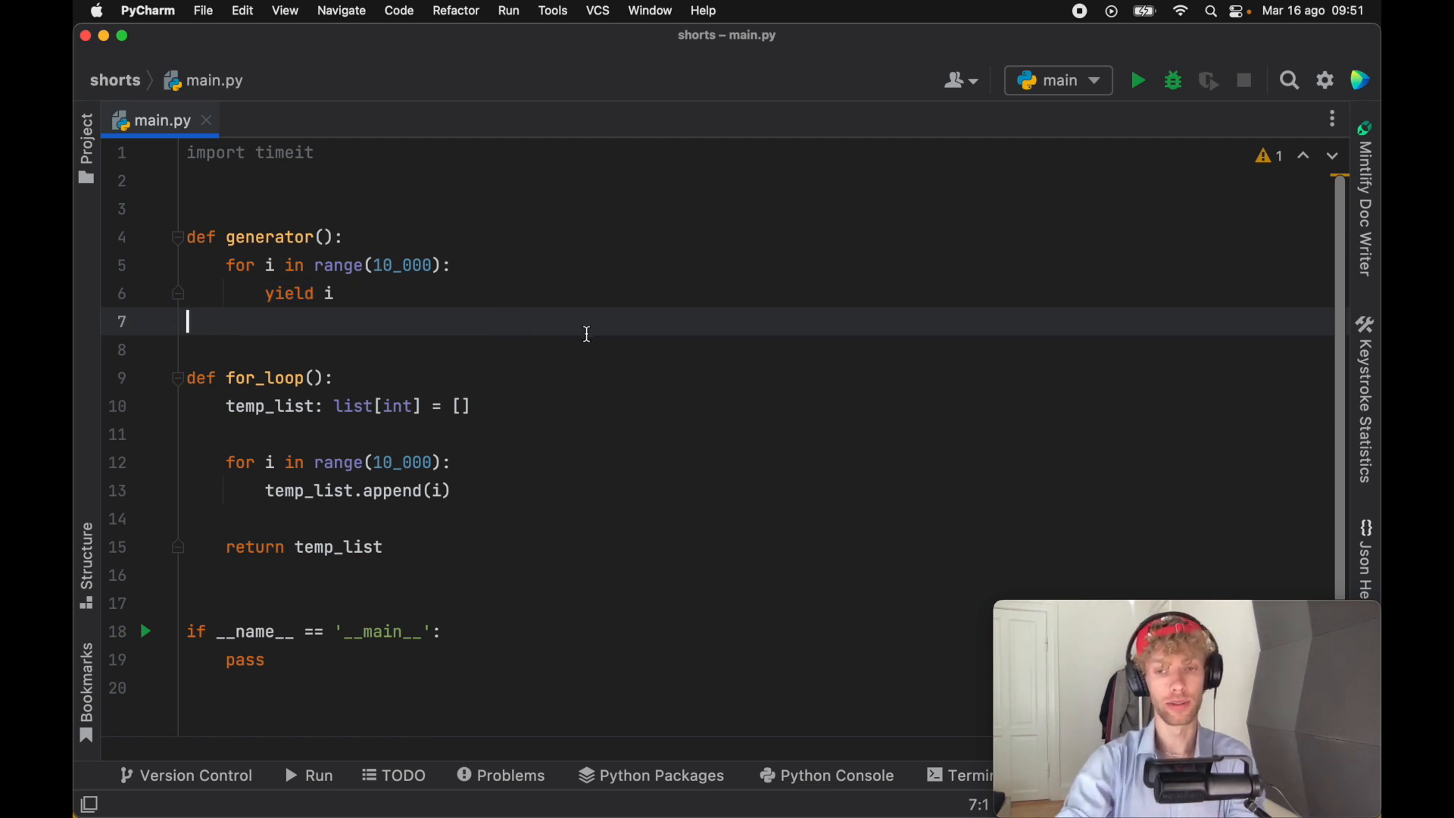
{"action": "left_click_drag", "start_coordinate": [267, 294], "coordinate": [375, 296]}
{"action": "left_click", "coordinate": [557, 355]}
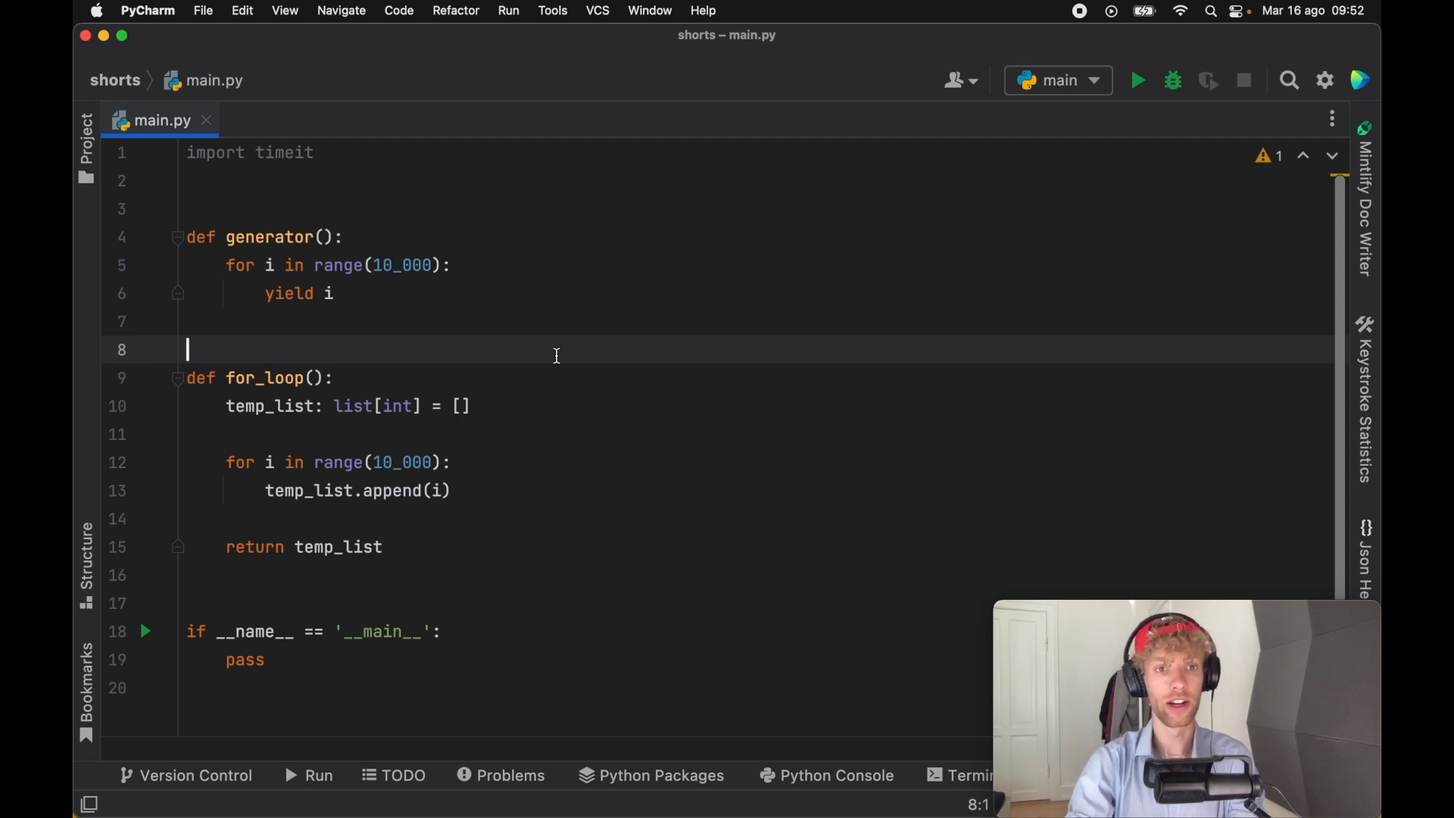
Step: Review the for_loop function, its temp_list return and body, then the generator body
{"action": "left_click", "coordinate": [443, 547]}
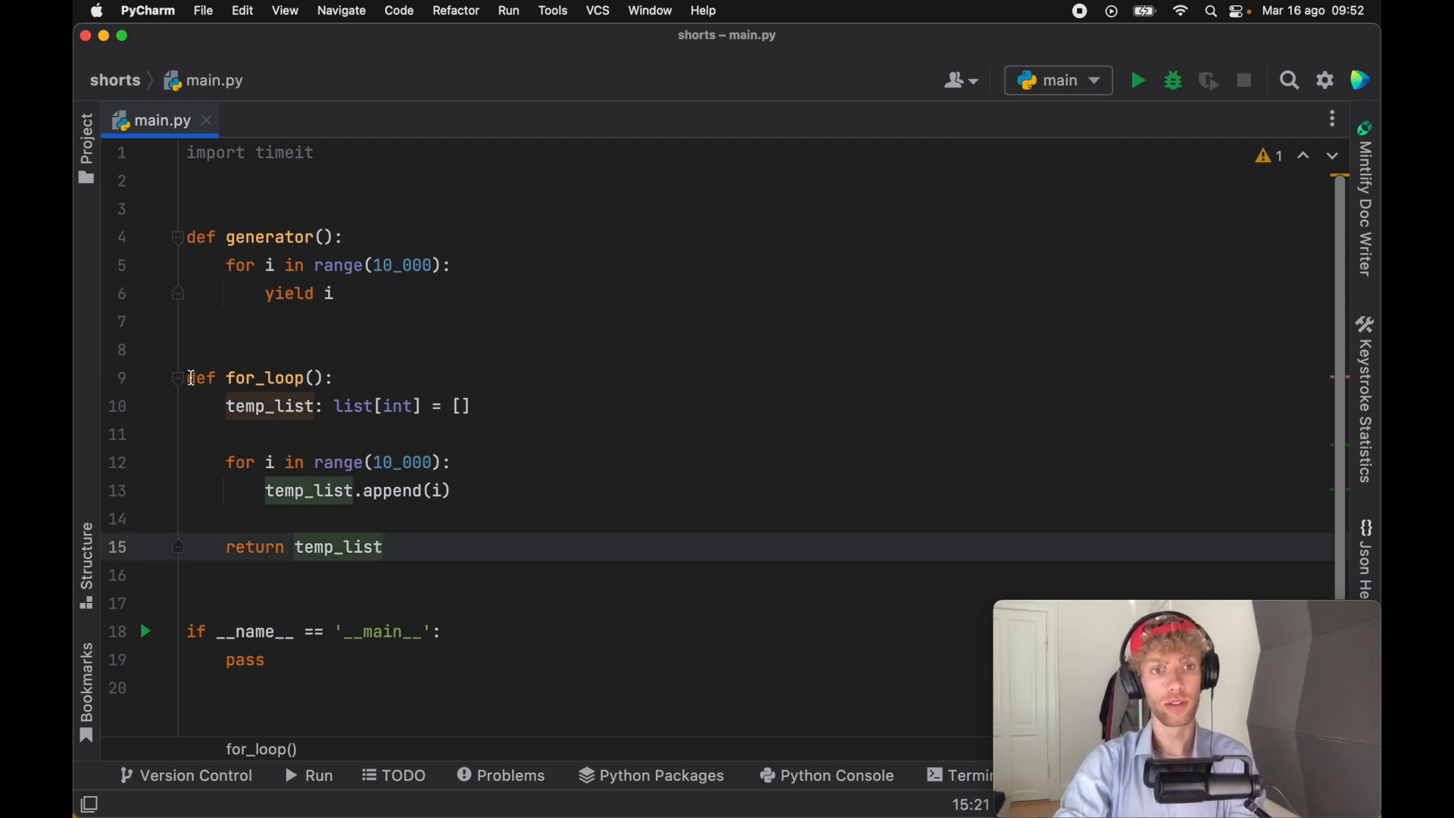
{"action": "left_click_drag", "start_coordinate": [189, 377], "coordinate": [523, 555]}
{"action": "left_click", "coordinate": [668, 561]}
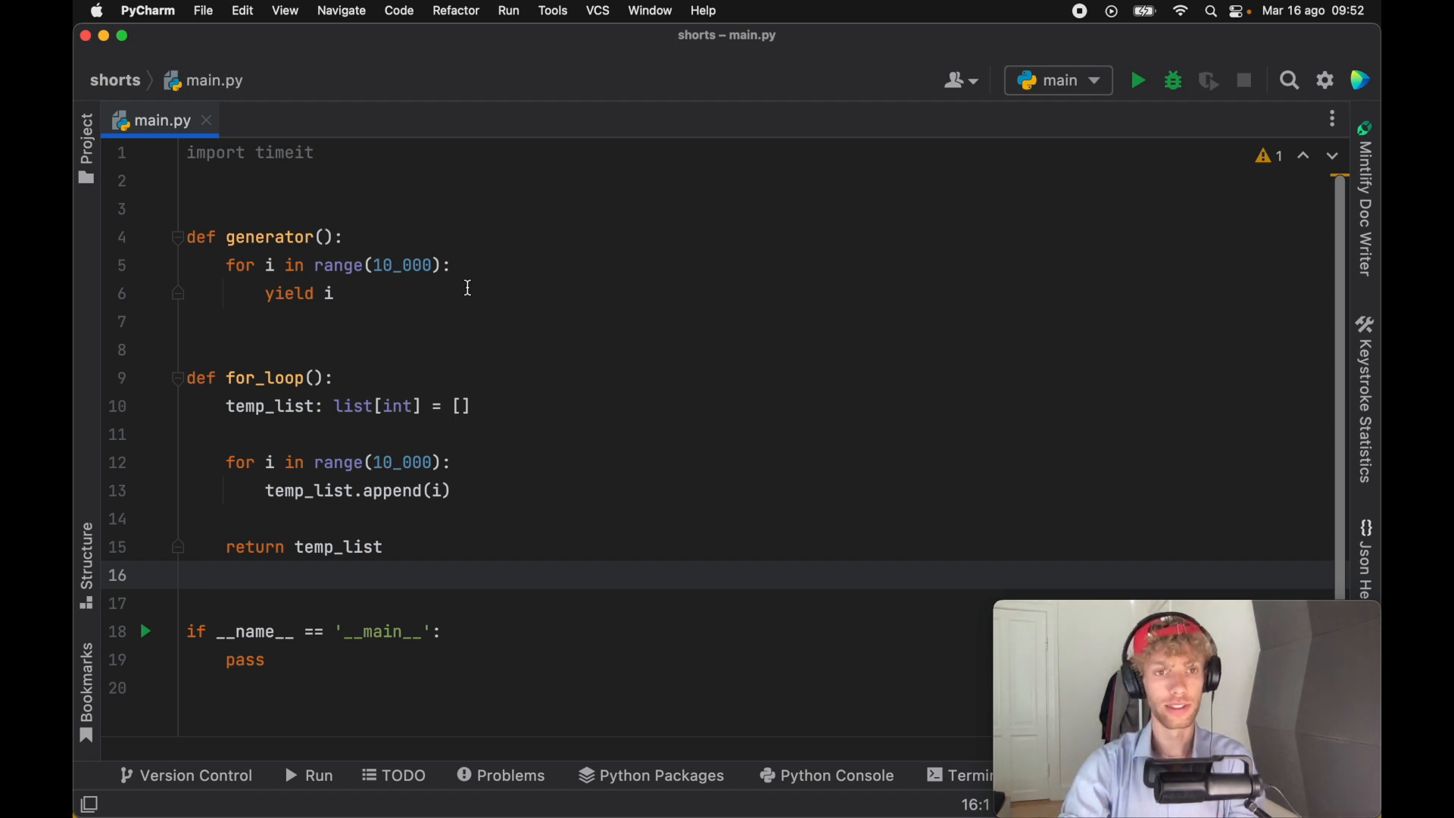
{"action": "left_click_drag", "start_coordinate": [392, 546], "coordinate": [294, 547]}
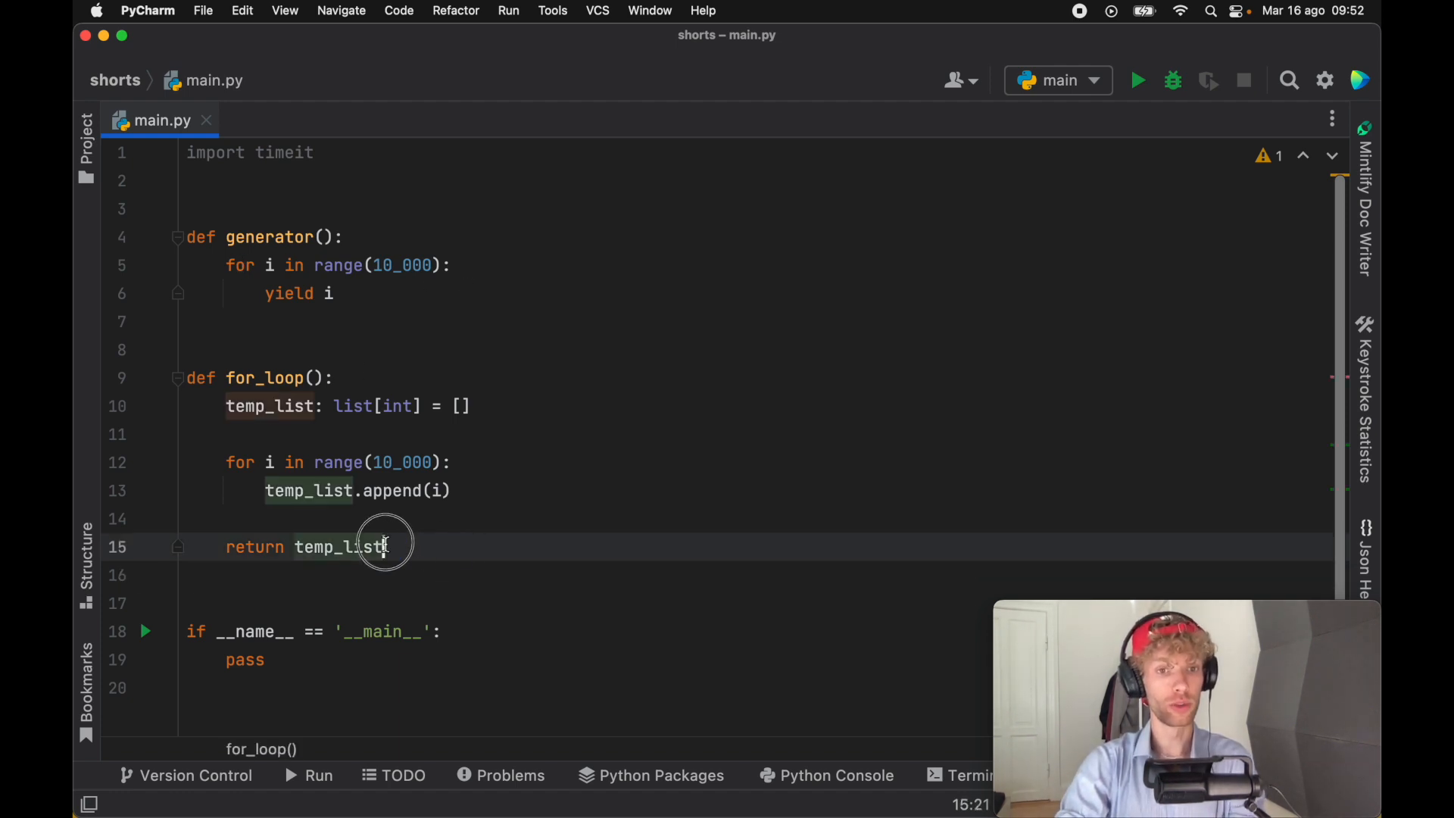
{"action": "left_click", "coordinate": [639, 322]}
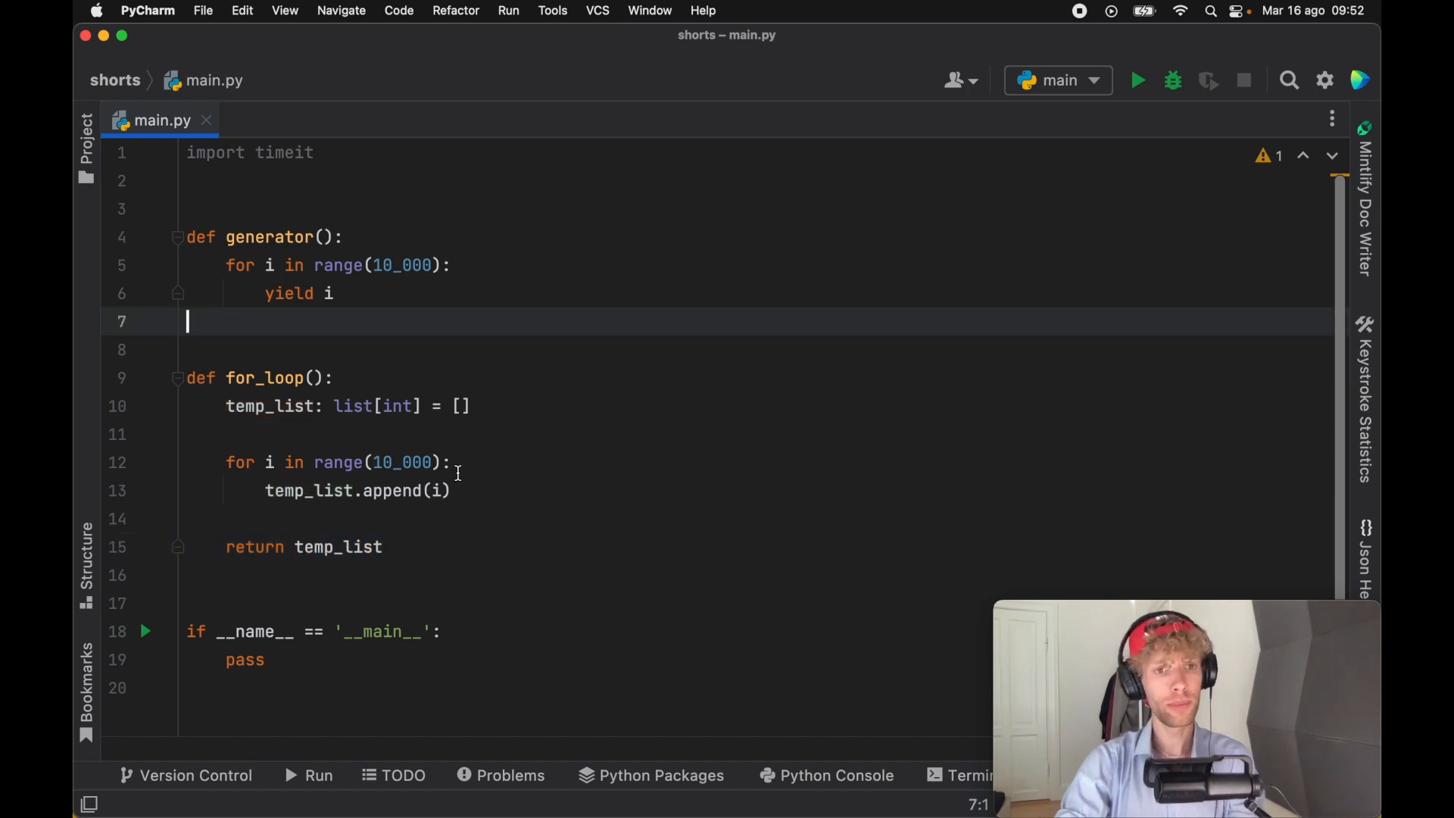
{"action": "mouse_move", "coordinate": [224, 406]}
{"action": "left_mouse_down"}
{"action": "mouse_move", "coordinate": [486, 515]}
{"action": "mouse_move", "coordinate": [517, 550]}
{"action": "left_mouse_up"}
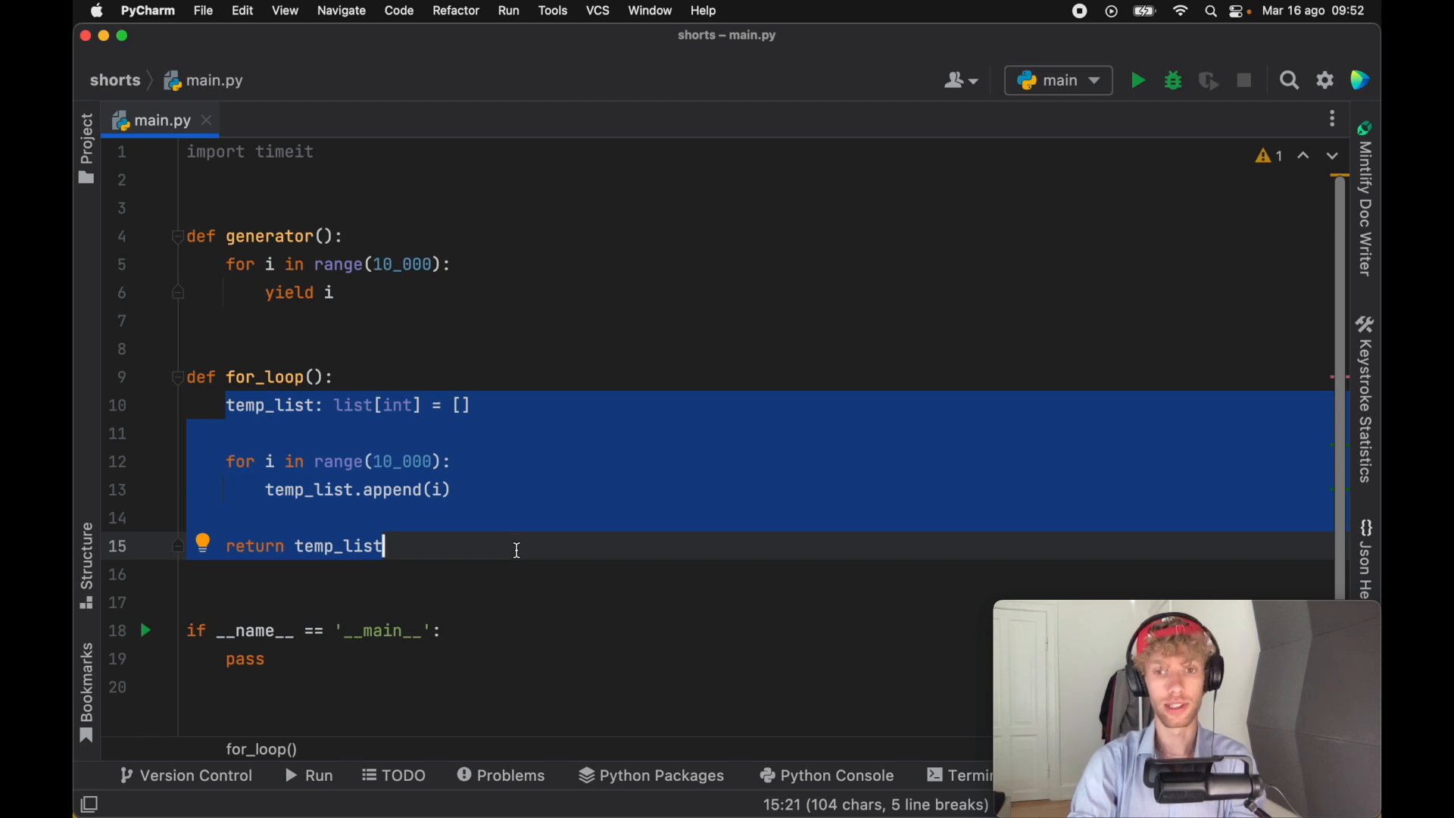
{"action": "left_click", "coordinate": [237, 260]}
{"action": "left_click_drag", "start_coordinate": [236, 261], "coordinate": [477, 293]}
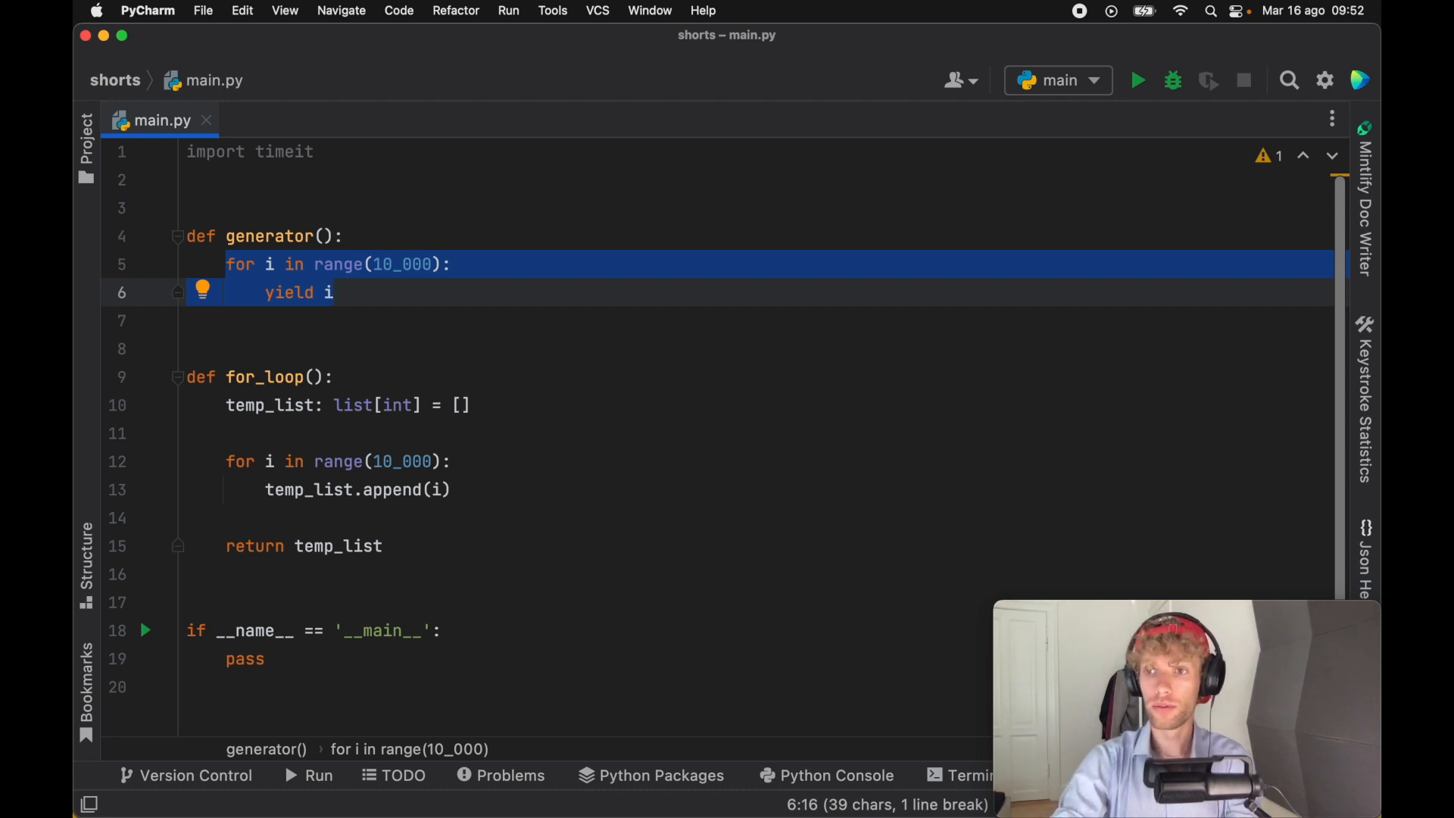
Step: Replace pass in main with gen = generator() and print(next(gen))
{"action": "left_click", "coordinate": [305, 657]}
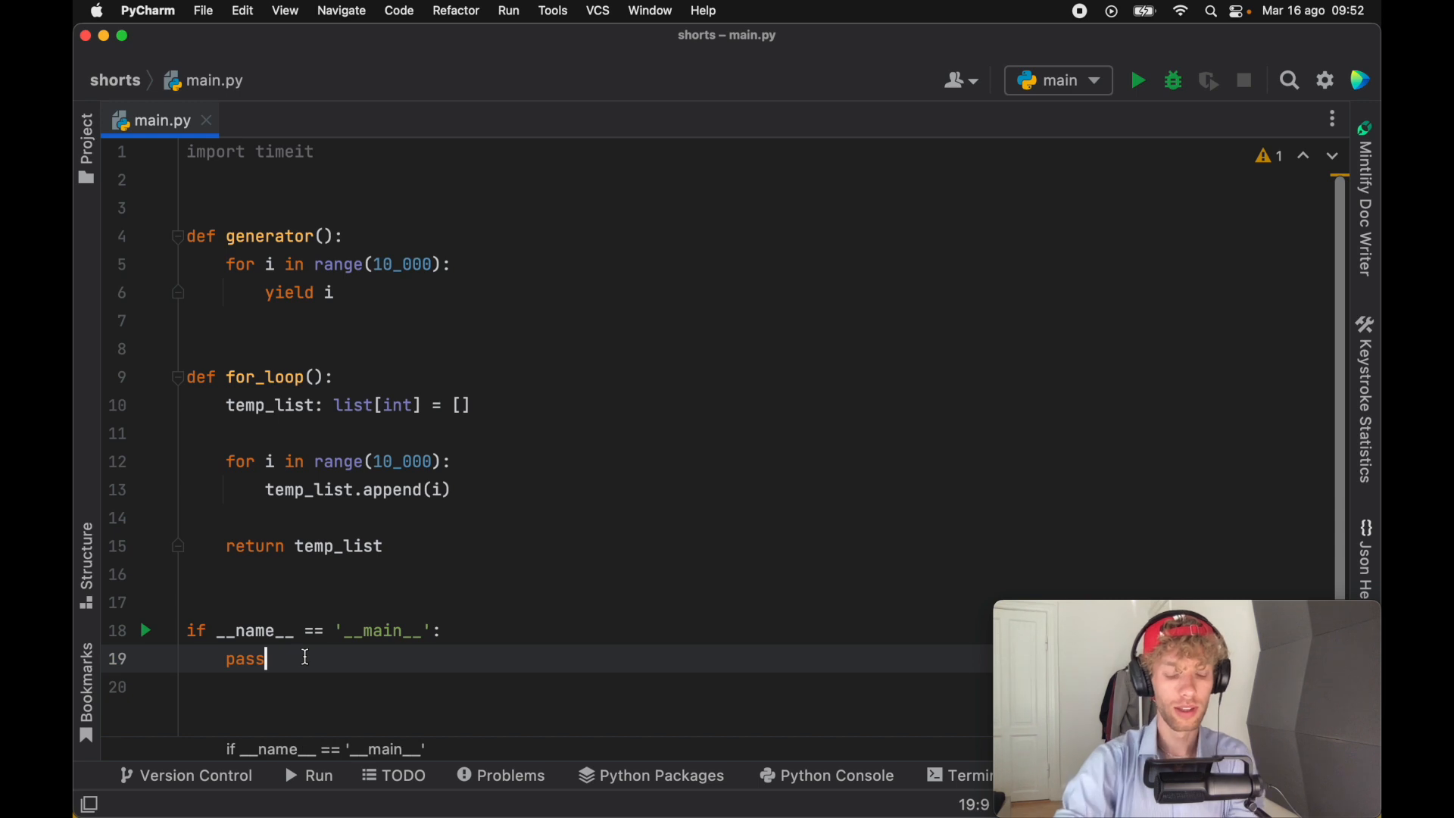
{"action": "key", "text": "BackSpace"}
{"action": "key", "text": "BackSpace"}
{"action": "key", "text": "BackSpace"}
{"action": "key", "text": "BackSpace"}
{"action": "type", "text": "gen"}
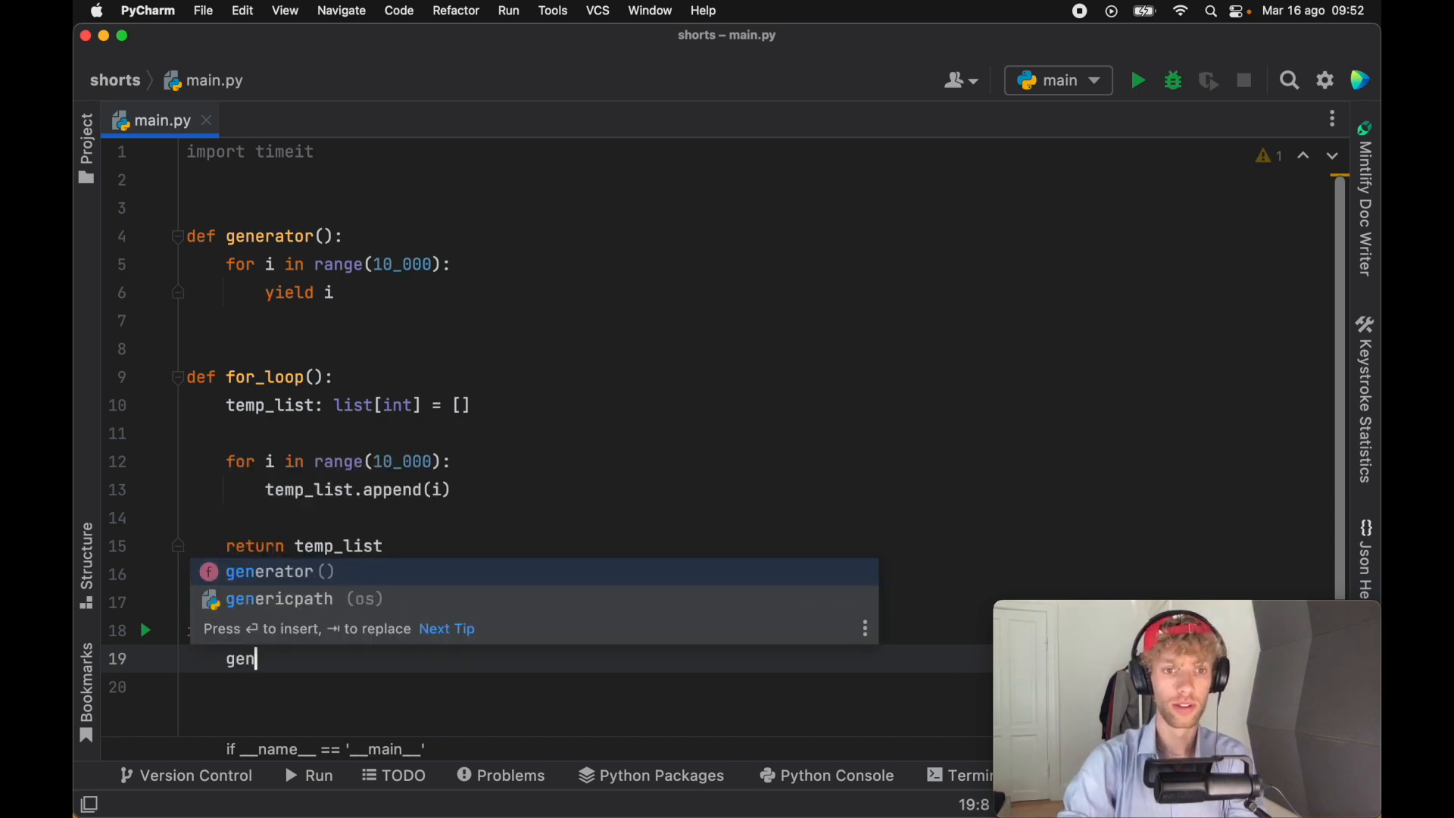
{"action": "type", "text": " = "}
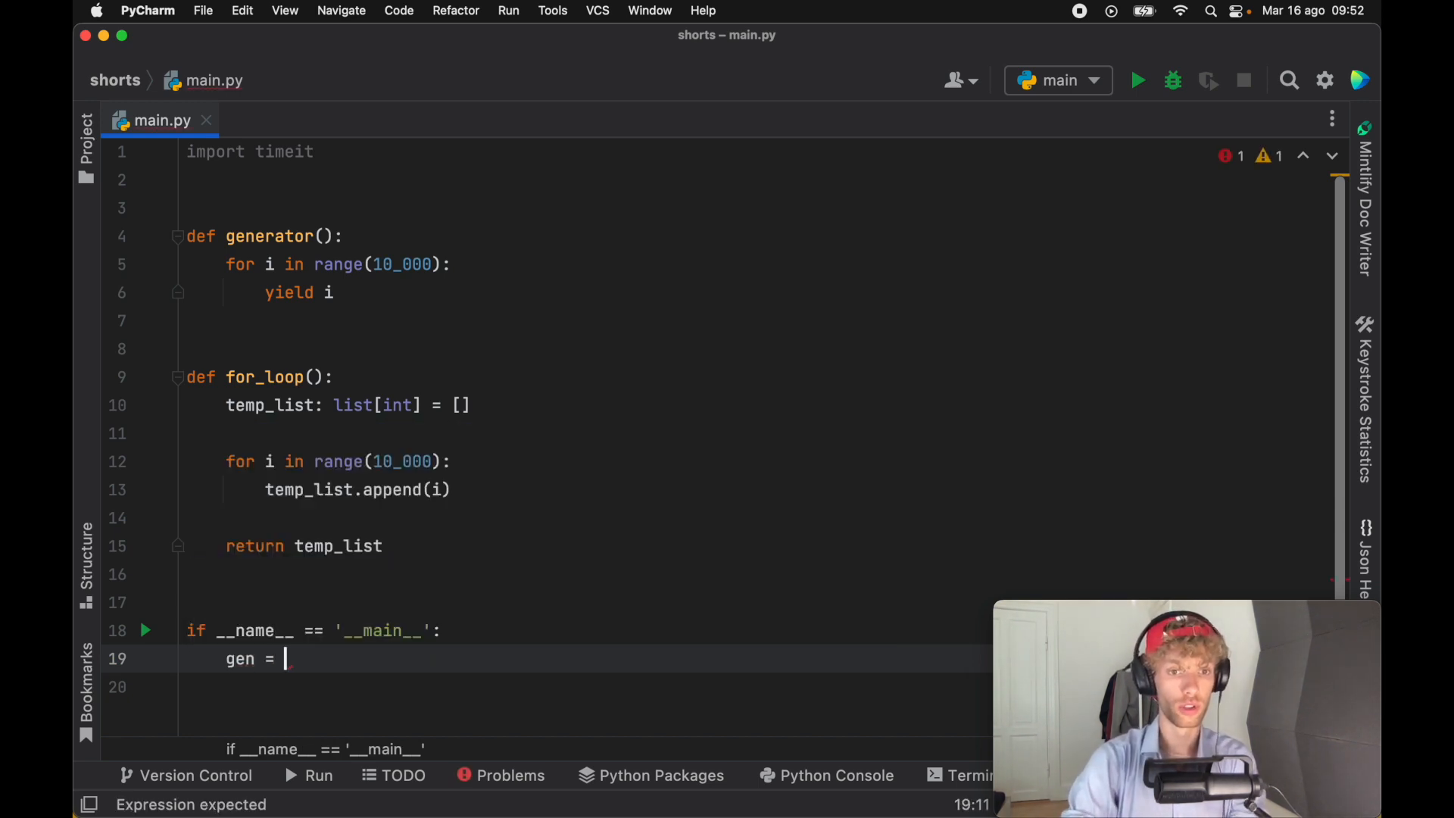
{"action": "type", "text": "ge"}
{"action": "key", "text": "Return"}
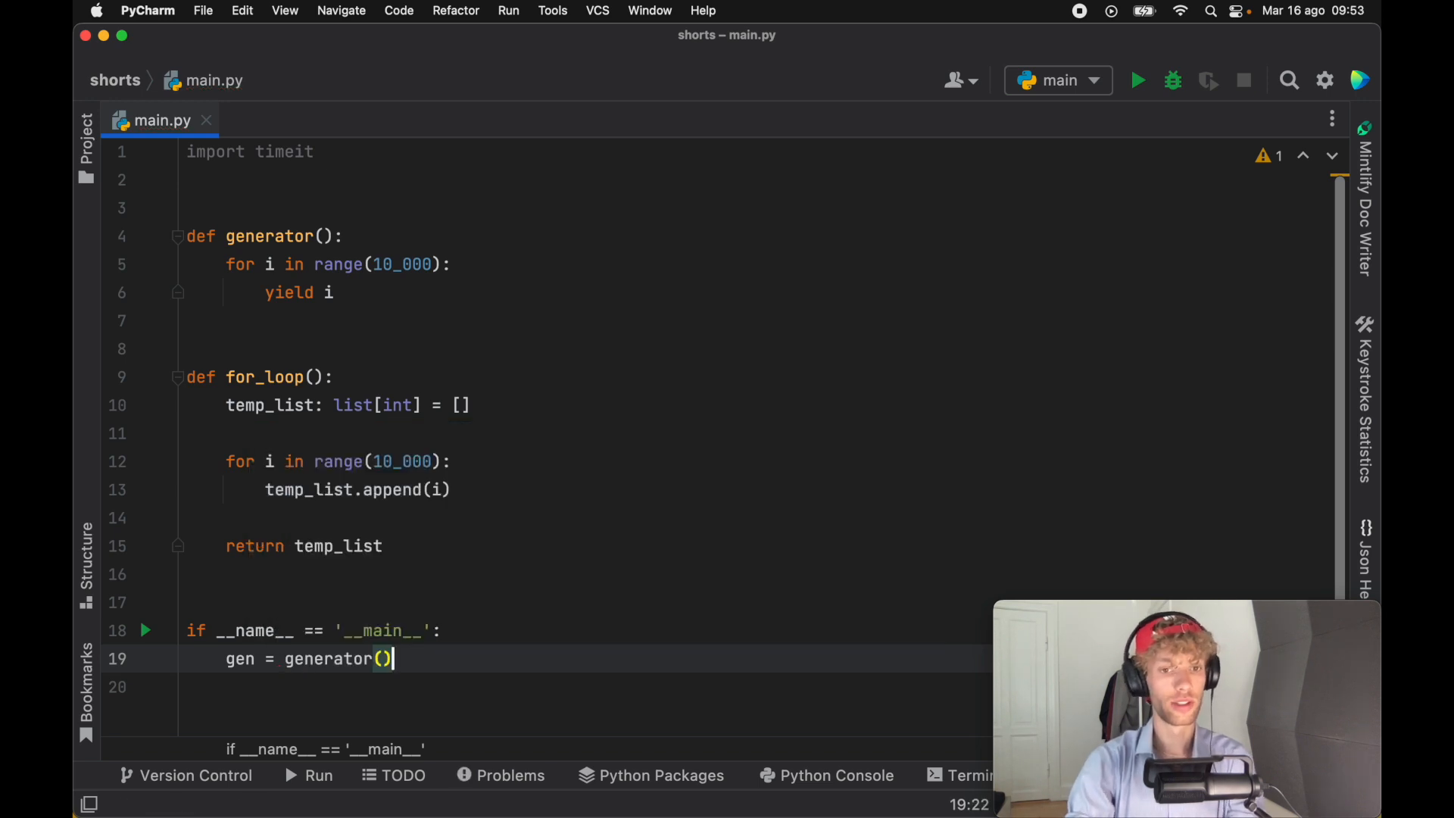
{"action": "key", "text": "Return"}
{"action": "key", "text": "Return"}
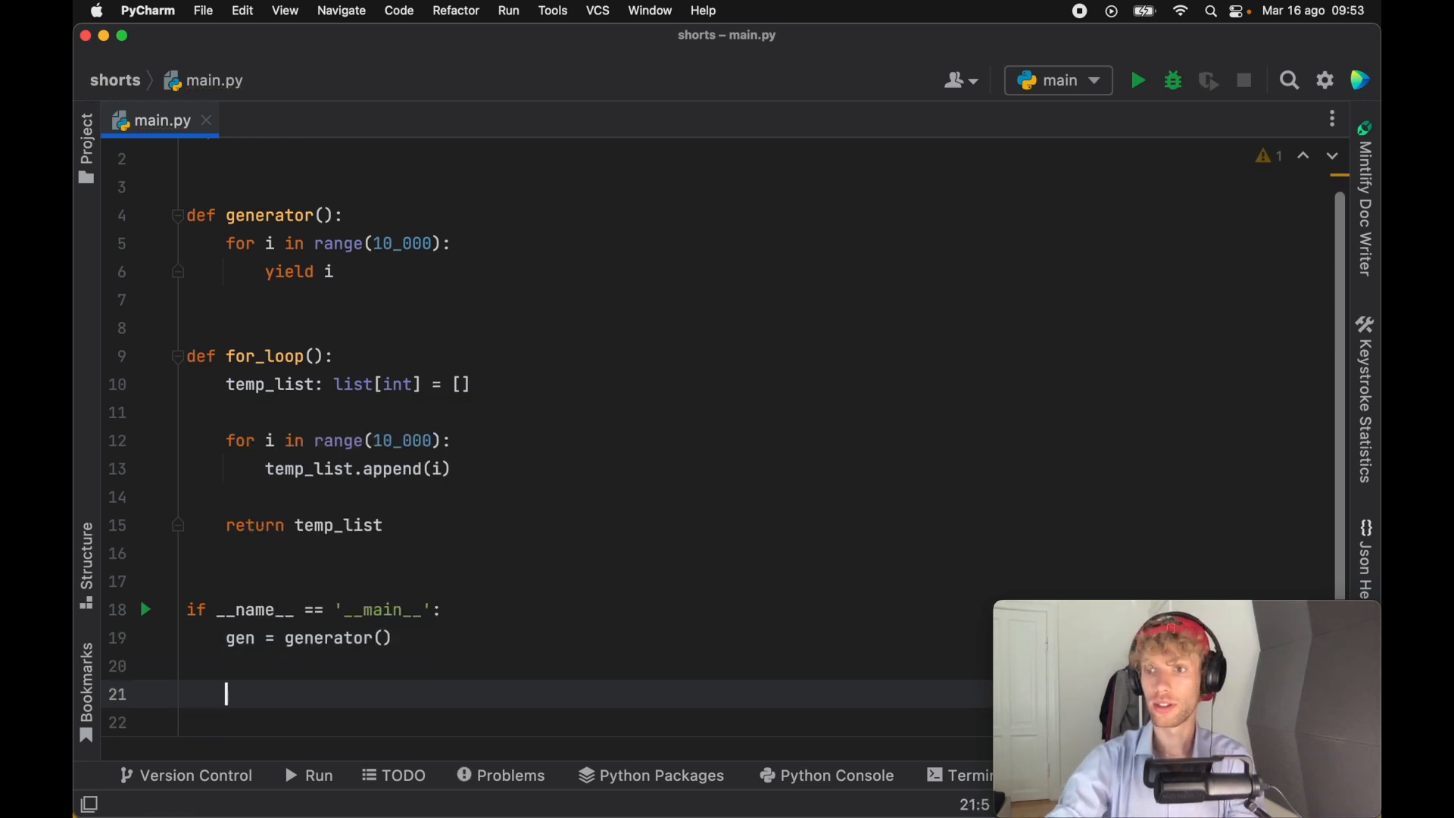
{"action": "type", "text": "pr"}
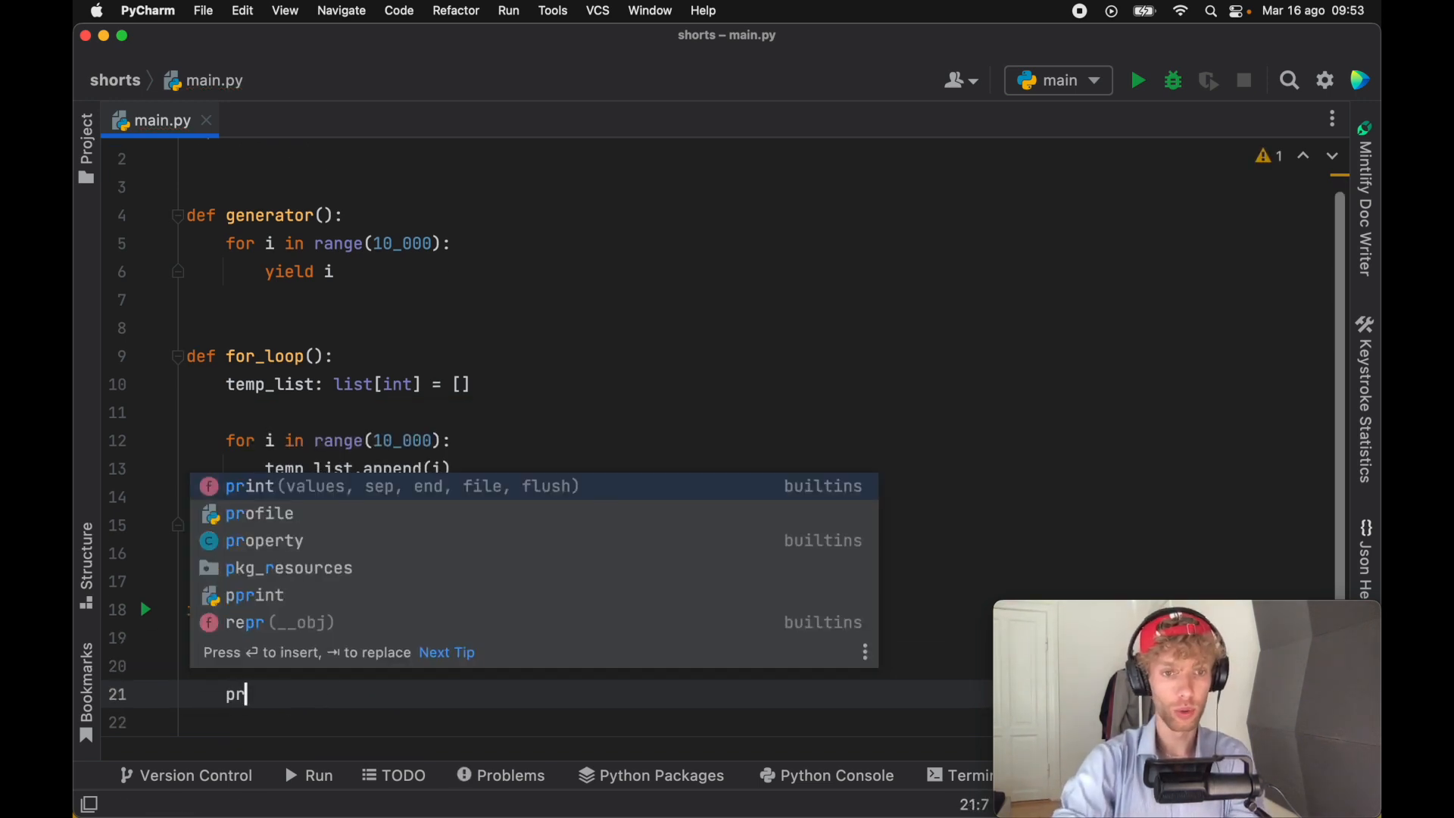
{"action": "key", "text": "Return"}
{"action": "type", "text": "ne"}
{"action": "key", "text": "Down"}
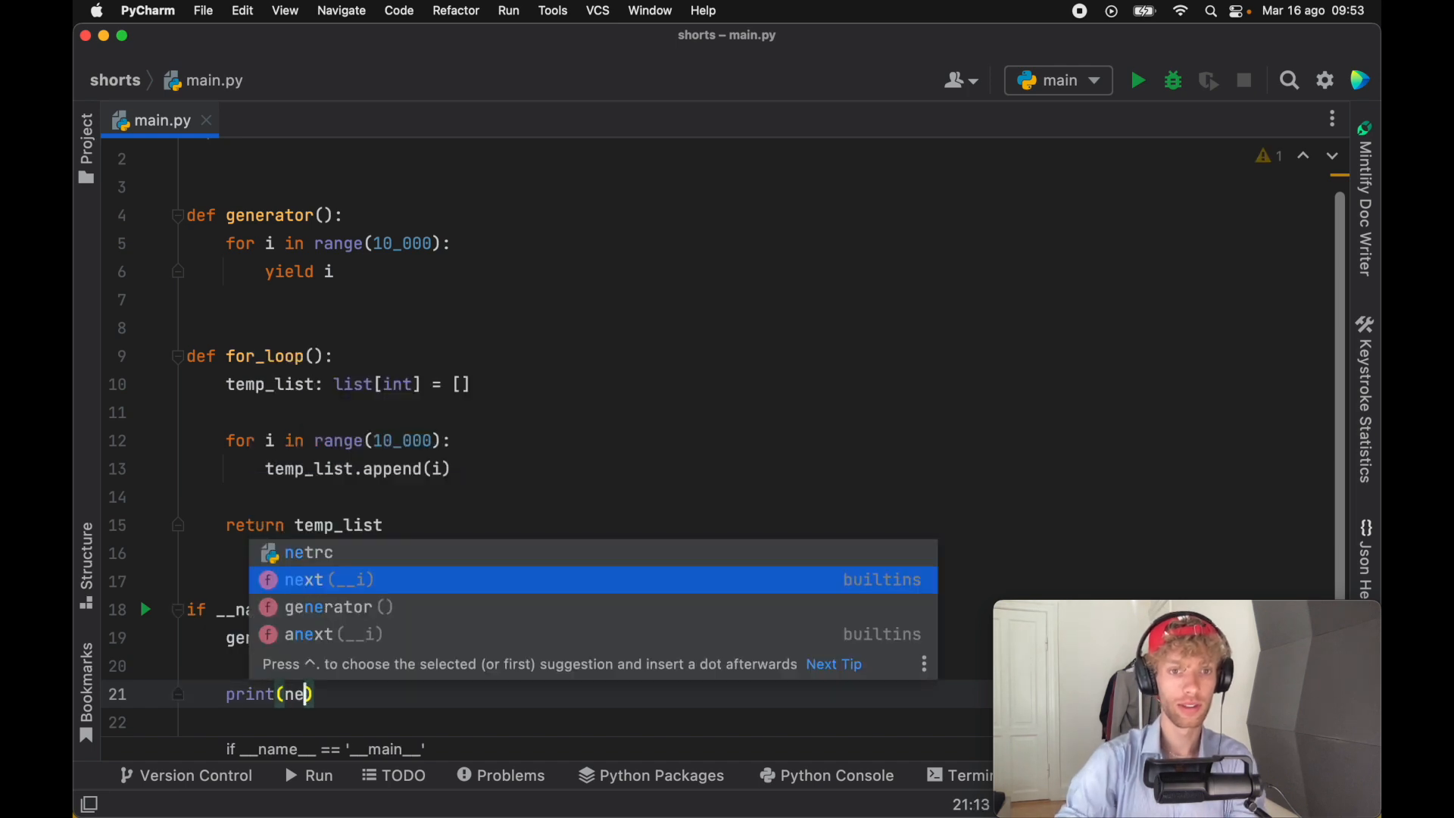
{"action": "key", "text": "Return"}
{"action": "type", "text": "g"}
{"action": "key", "text": "Return"}
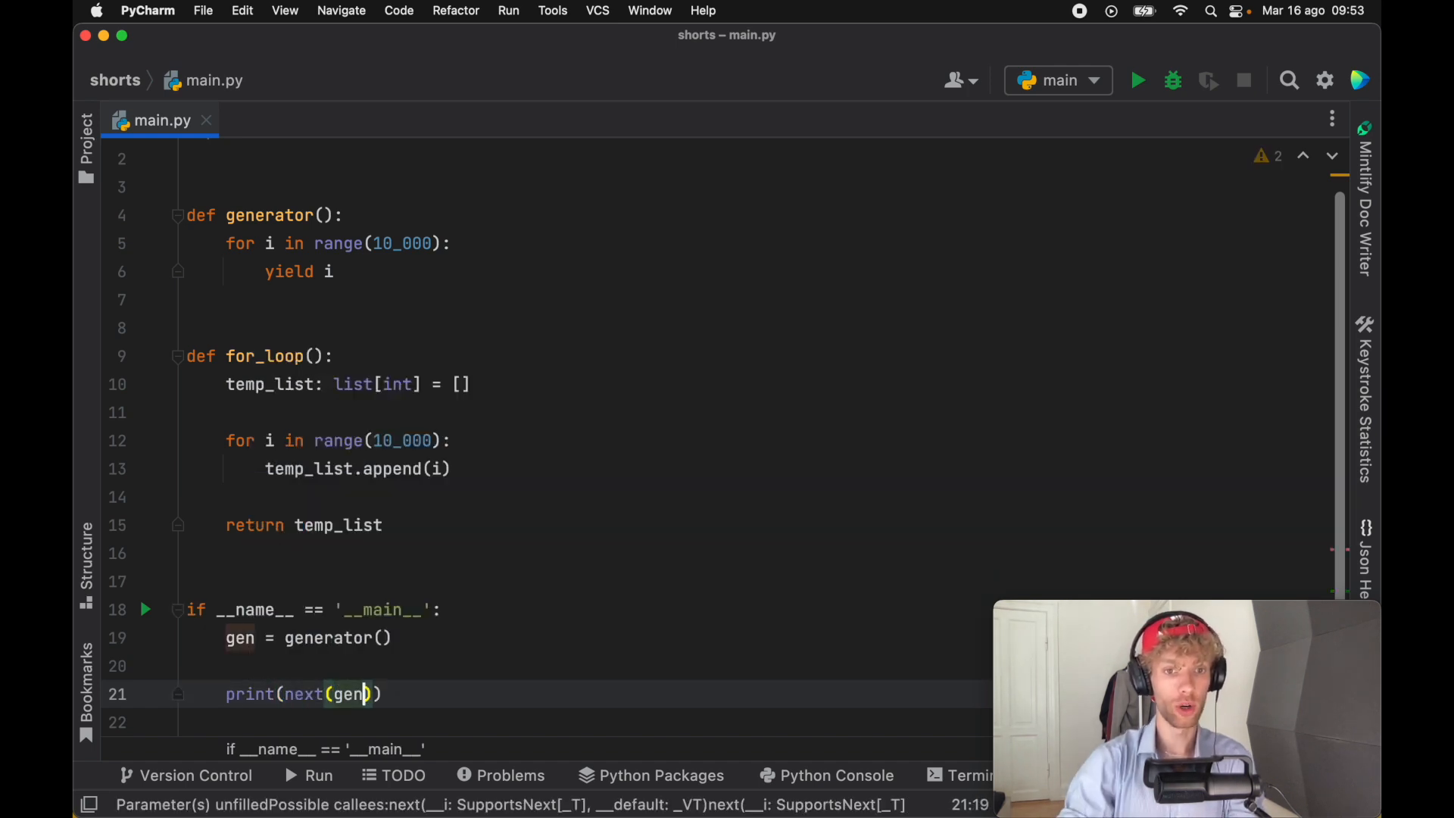
Step: Run main, duplicate the print(next(gen)) line and rerun to print successive values
{"action": "left_click", "coordinate": [146, 602]}
{"action": "left_click", "coordinate": [202, 611]}
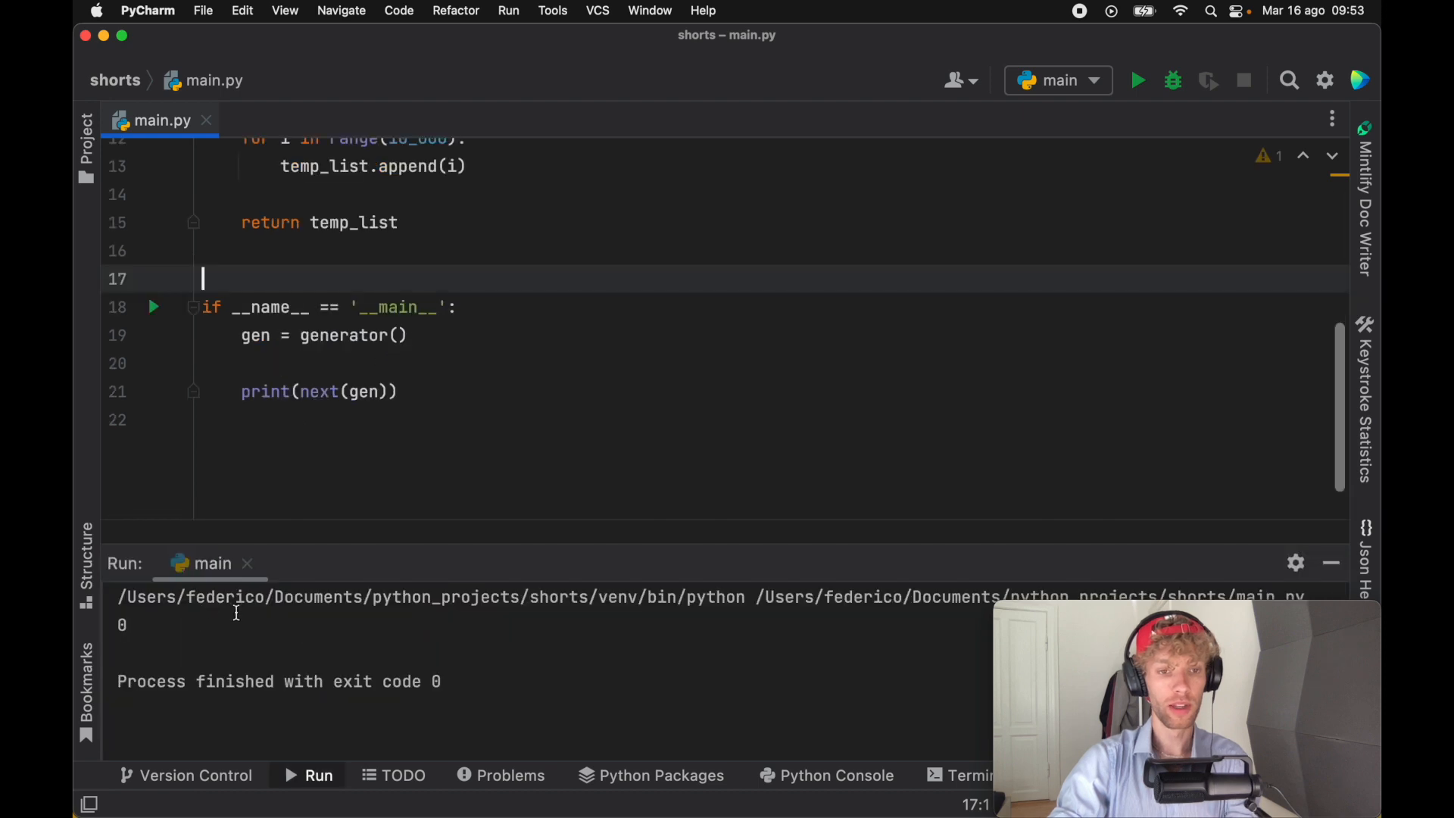
{"action": "left_click", "coordinate": [125, 623]}
{"action": "left_click", "coordinate": [325, 390]}
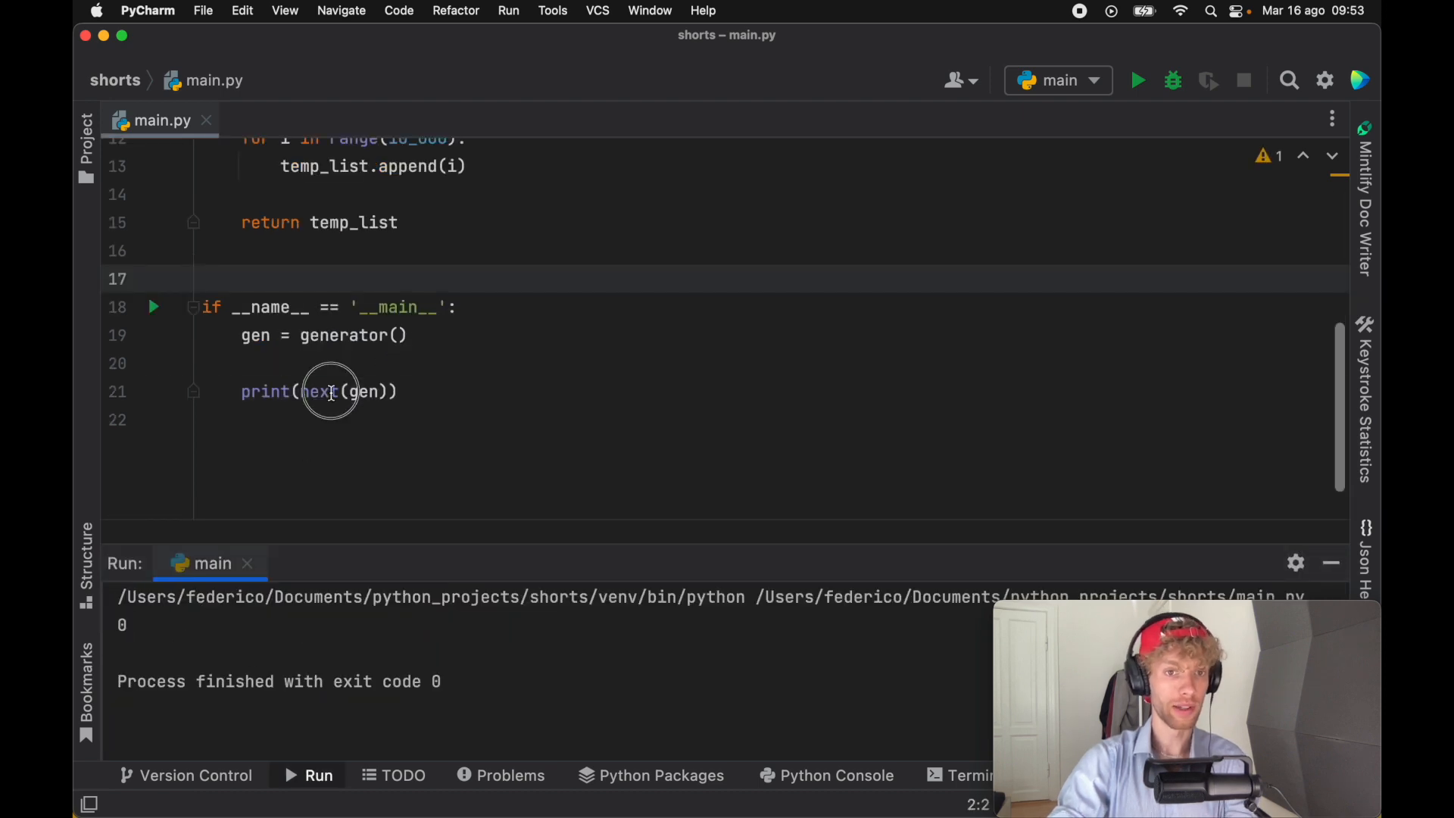
{"action": "key", "text": "super+d"}
{"action": "key", "text": "super+d"}
{"action": "key", "text": "super+d"}
{"action": "key", "text": "super+d"}
{"action": "key", "text": "ctrl+r"}
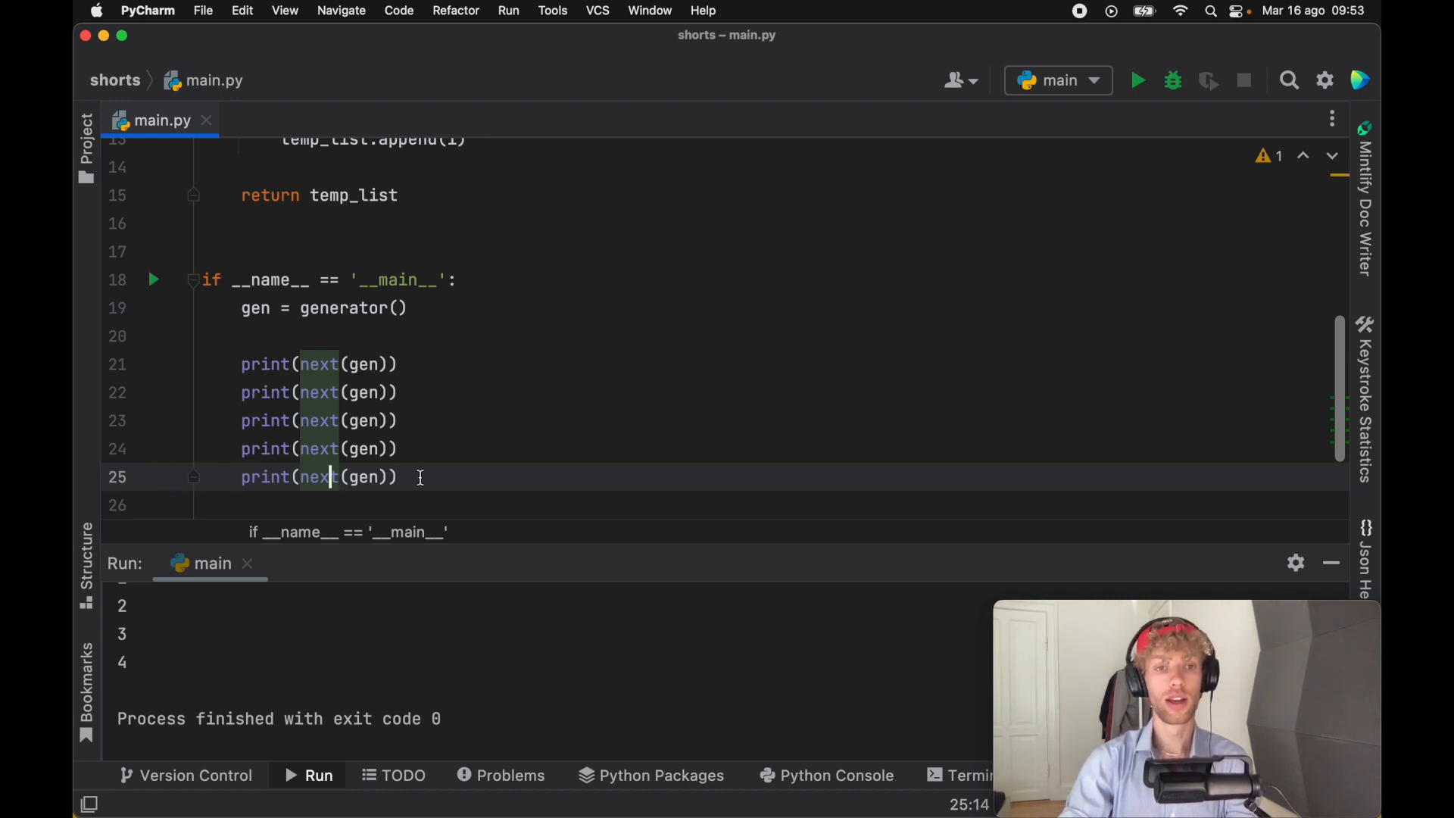
Step: Replace the five print lines with print(gen) and rerun, showing a <generator object> in the console
{"action": "left_click_drag", "start_coordinate": [420, 477], "coordinate": [242, 363]}
{"action": "type", "text": "pr"}
{"action": "key", "text": "Return"}
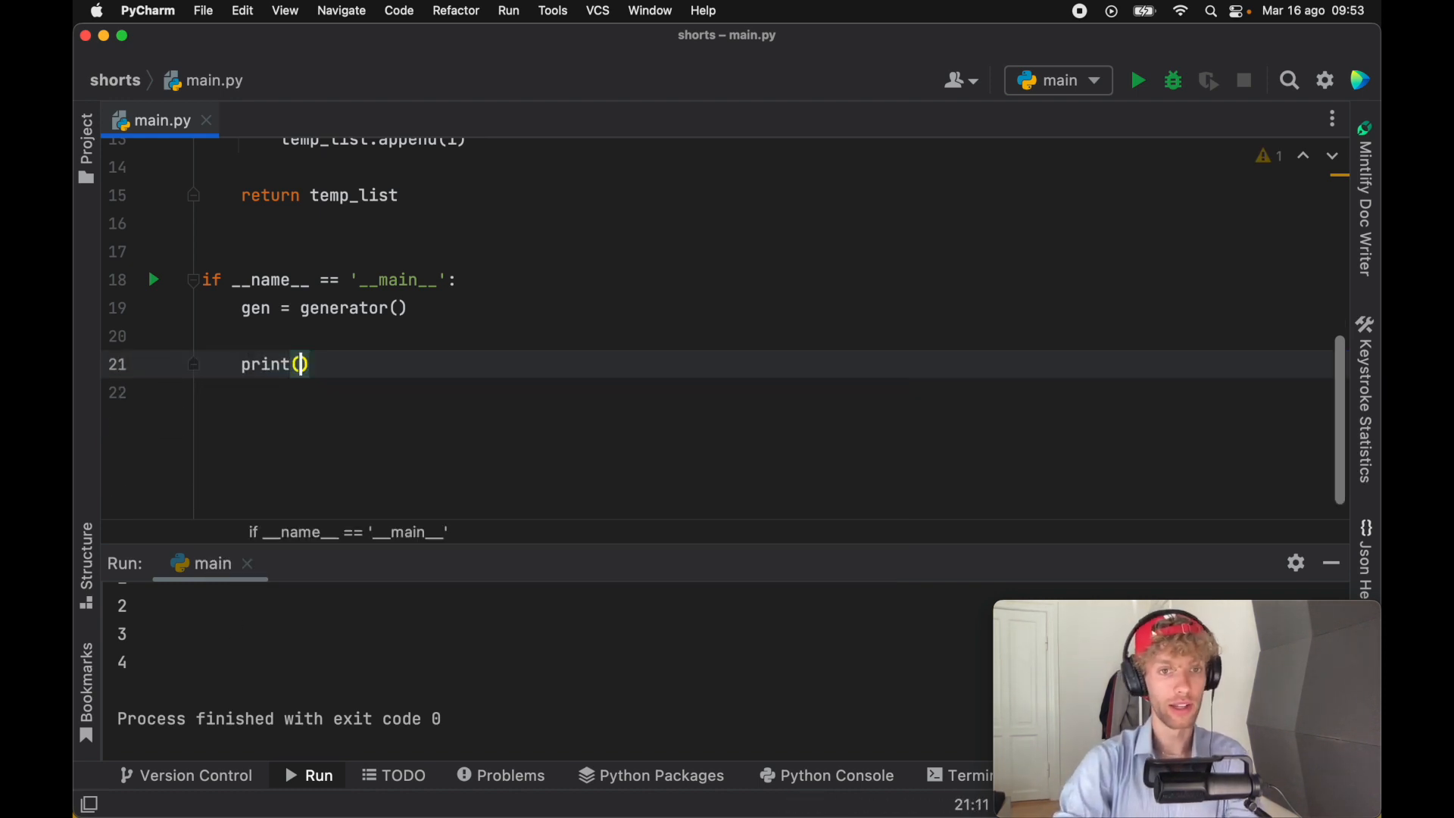
{"action": "type", "text": "ge"}
{"action": "key", "text": "Return"}
{"action": "key", "text": "ctrl+r"}
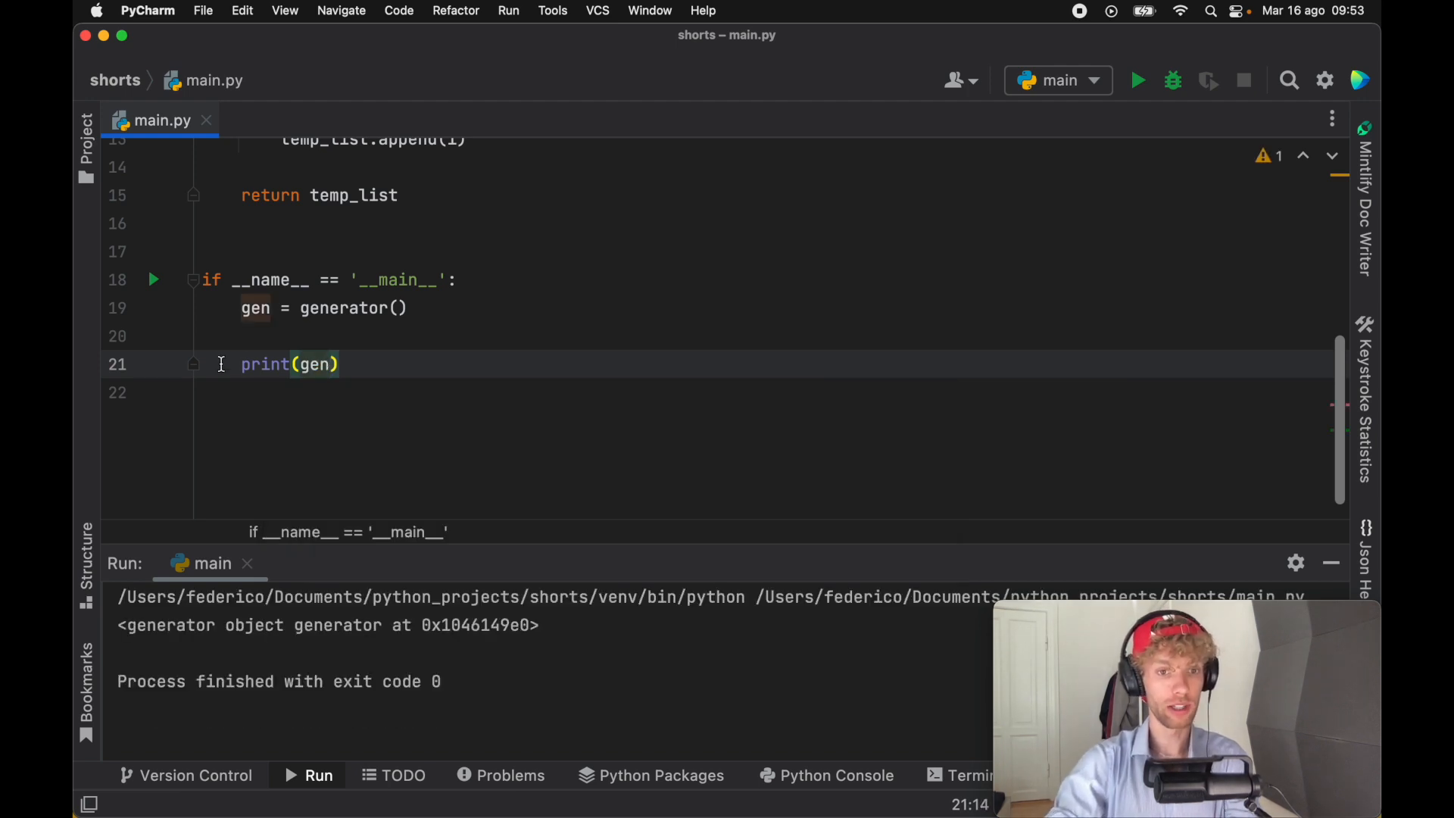
{"action": "left_click_drag", "start_coordinate": [586, 629], "coordinate": [109, 625]}
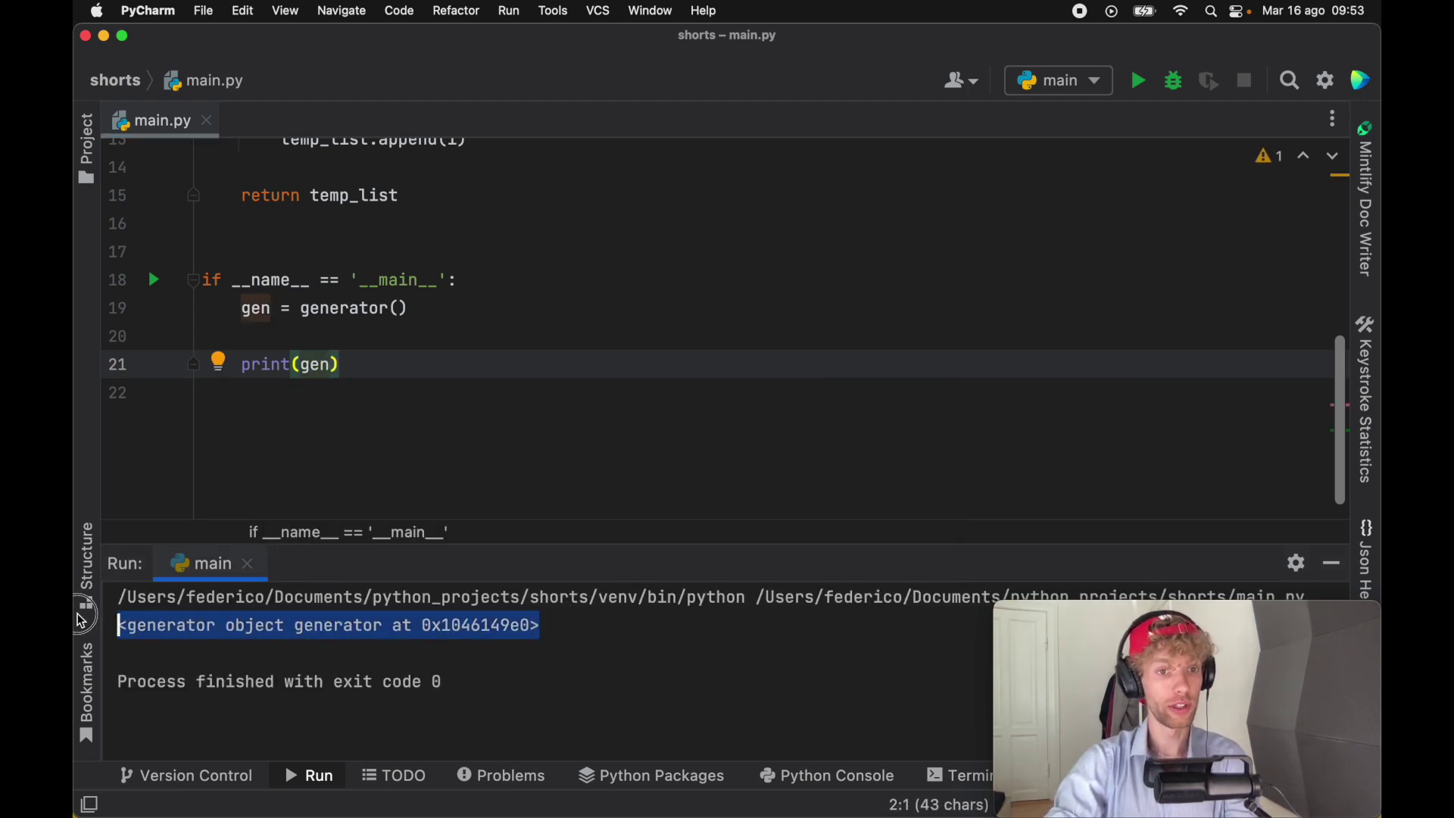
{"action": "left_click", "coordinate": [501, 373]}
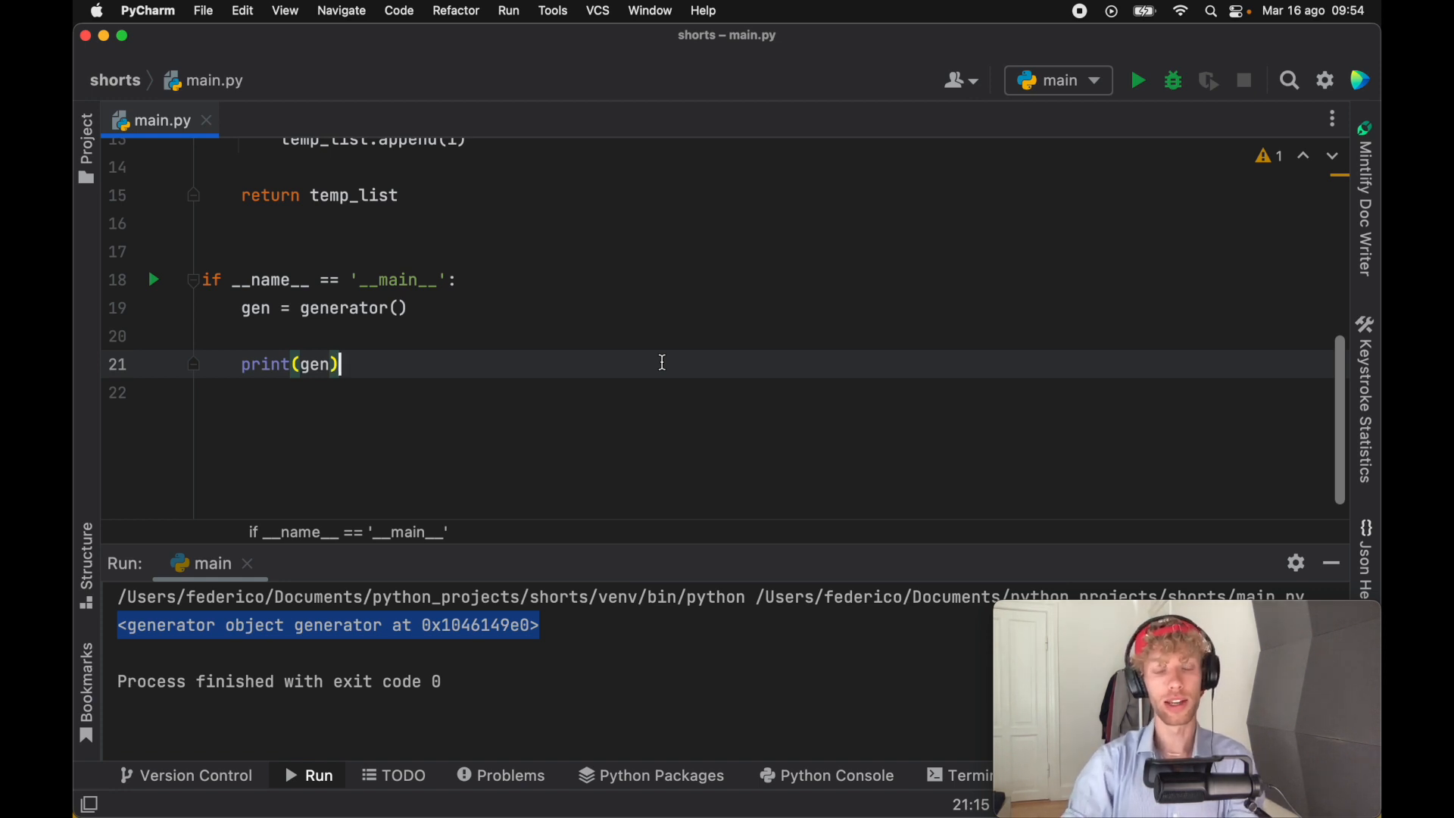
{"action": "scroll", "coordinate": [705, 361], "scroll_direction": "up", "scroll_amount": 5}
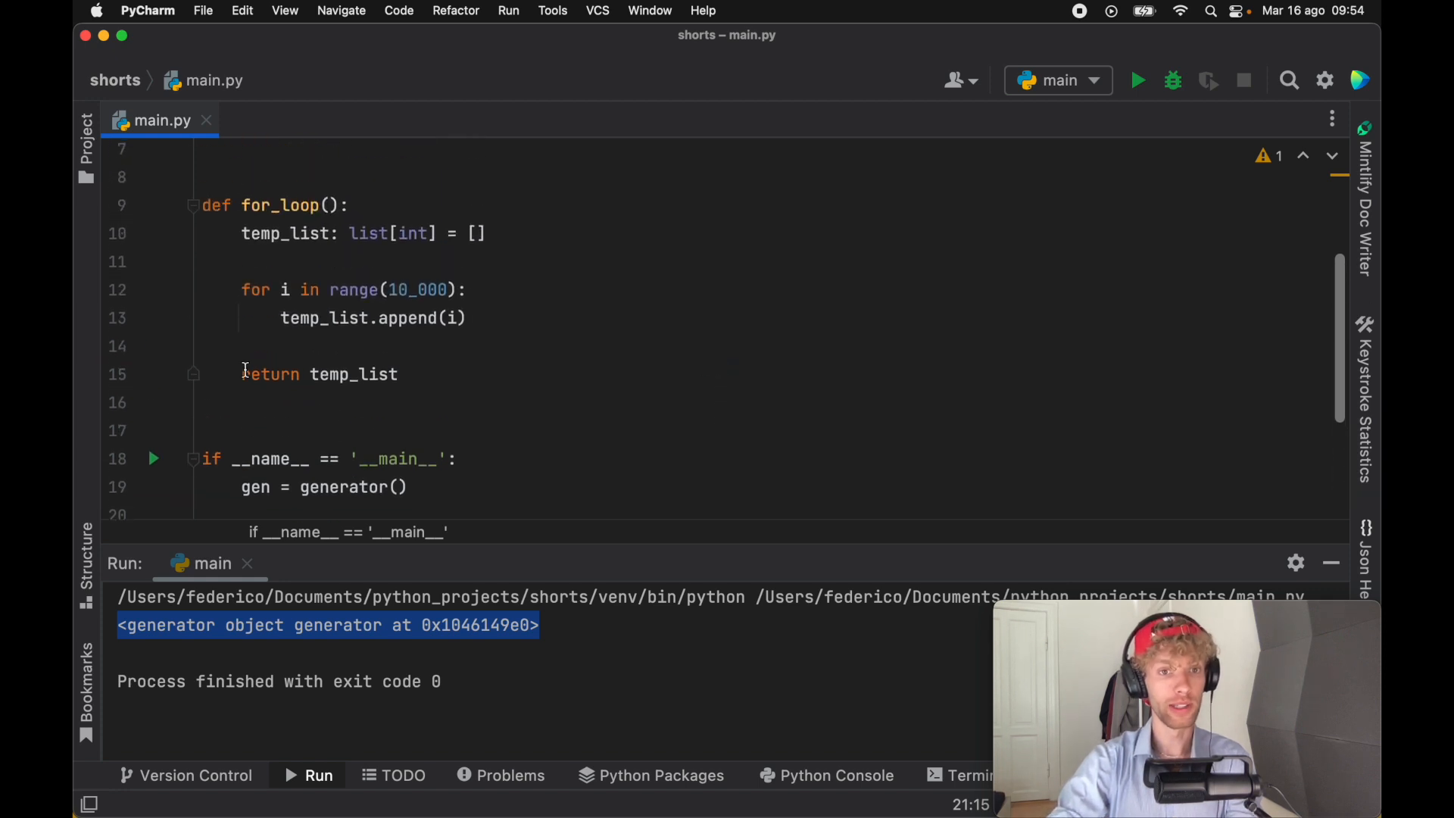
Step: Highlight temp_list in for_loop's return, then hide the Run tool window
{"action": "left_click", "coordinate": [427, 375]}
{"action": "left_click_drag", "start_coordinate": [427, 375], "coordinate": [307, 375]}
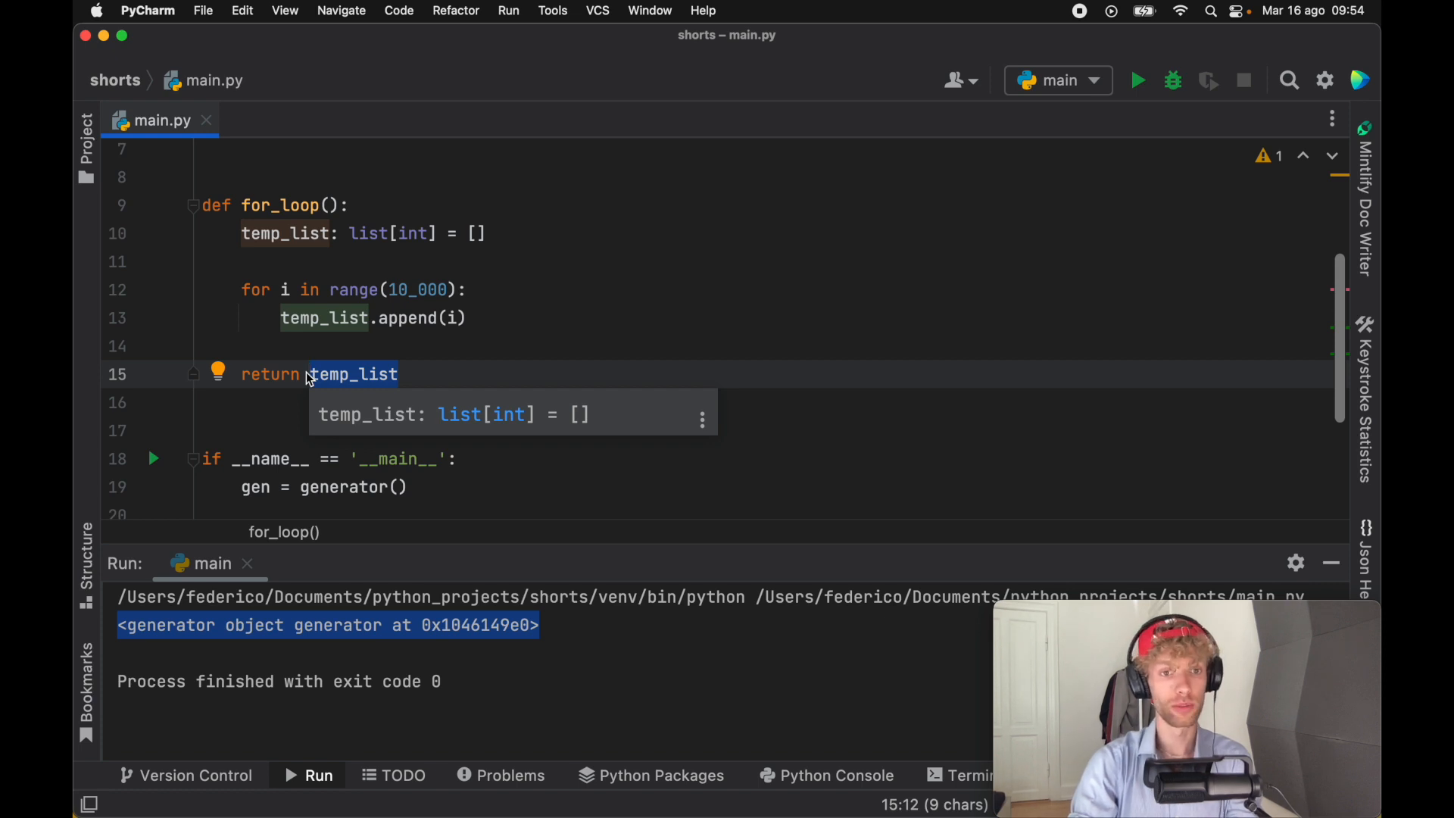
{"action": "key", "text": "Right"}
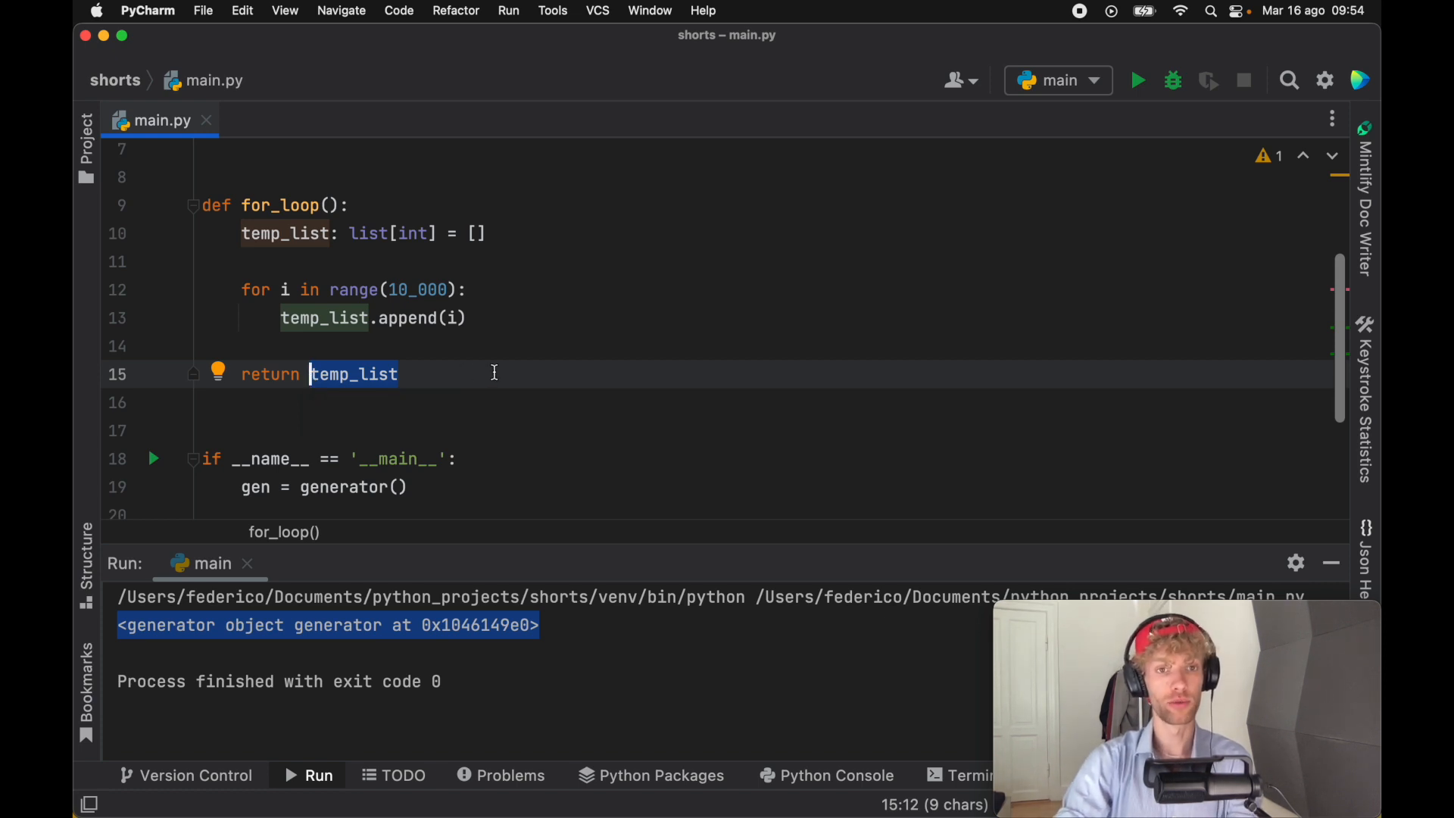
{"action": "key", "text": "shift+Escape"}
{"action": "left_click", "coordinate": [670, 504]}
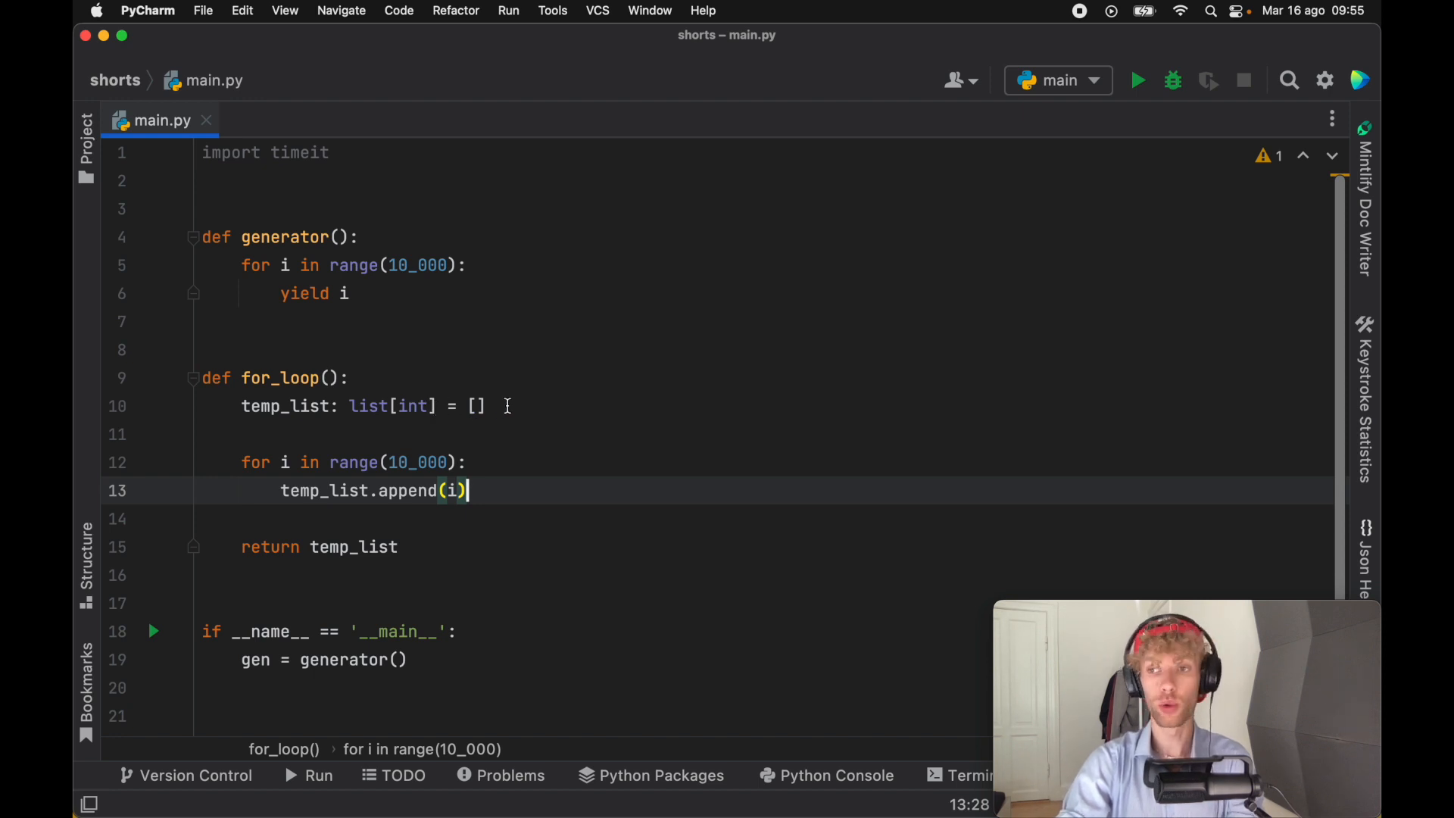
Step: Compare the generator's yield lines with for_loop's return temp_list, then set the caret below generator
{"action": "left_click", "coordinate": [500, 293]}
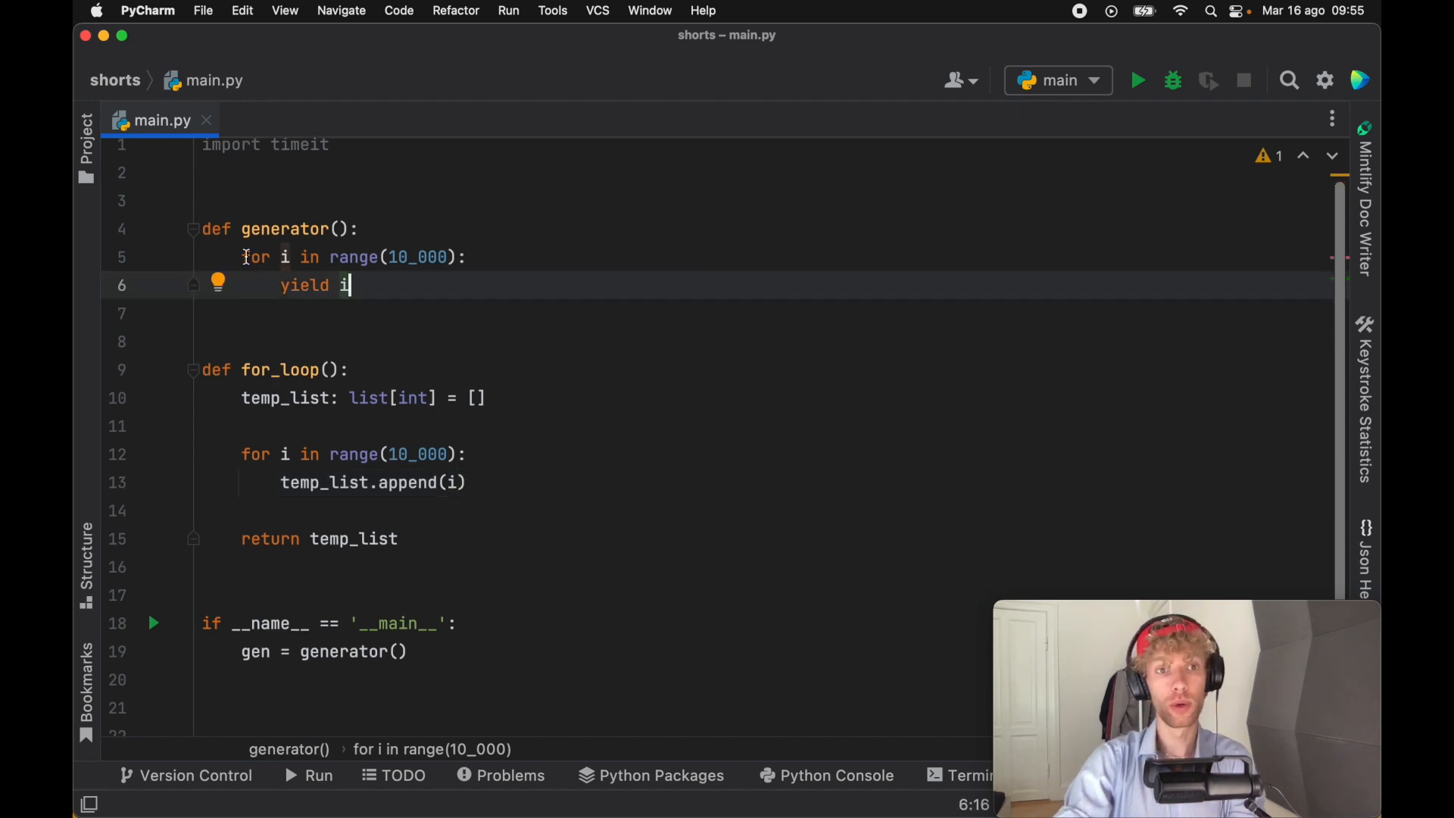
{"action": "left_click_drag", "start_coordinate": [243, 256], "coordinate": [405, 281]}
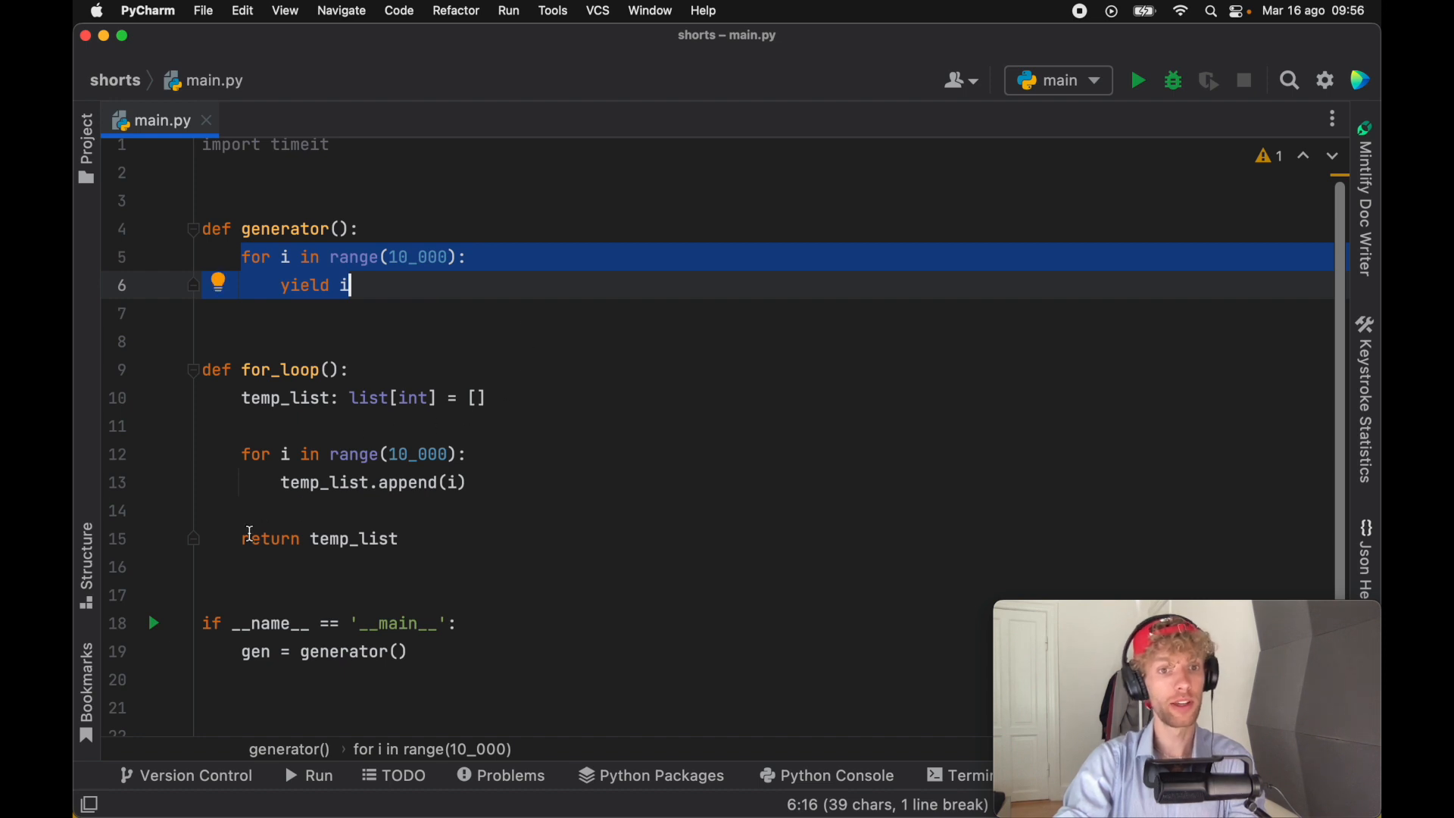
{"action": "left_click_drag", "start_coordinate": [245, 536], "coordinate": [469, 536]}
{"action": "left_click", "coordinate": [550, 511]}
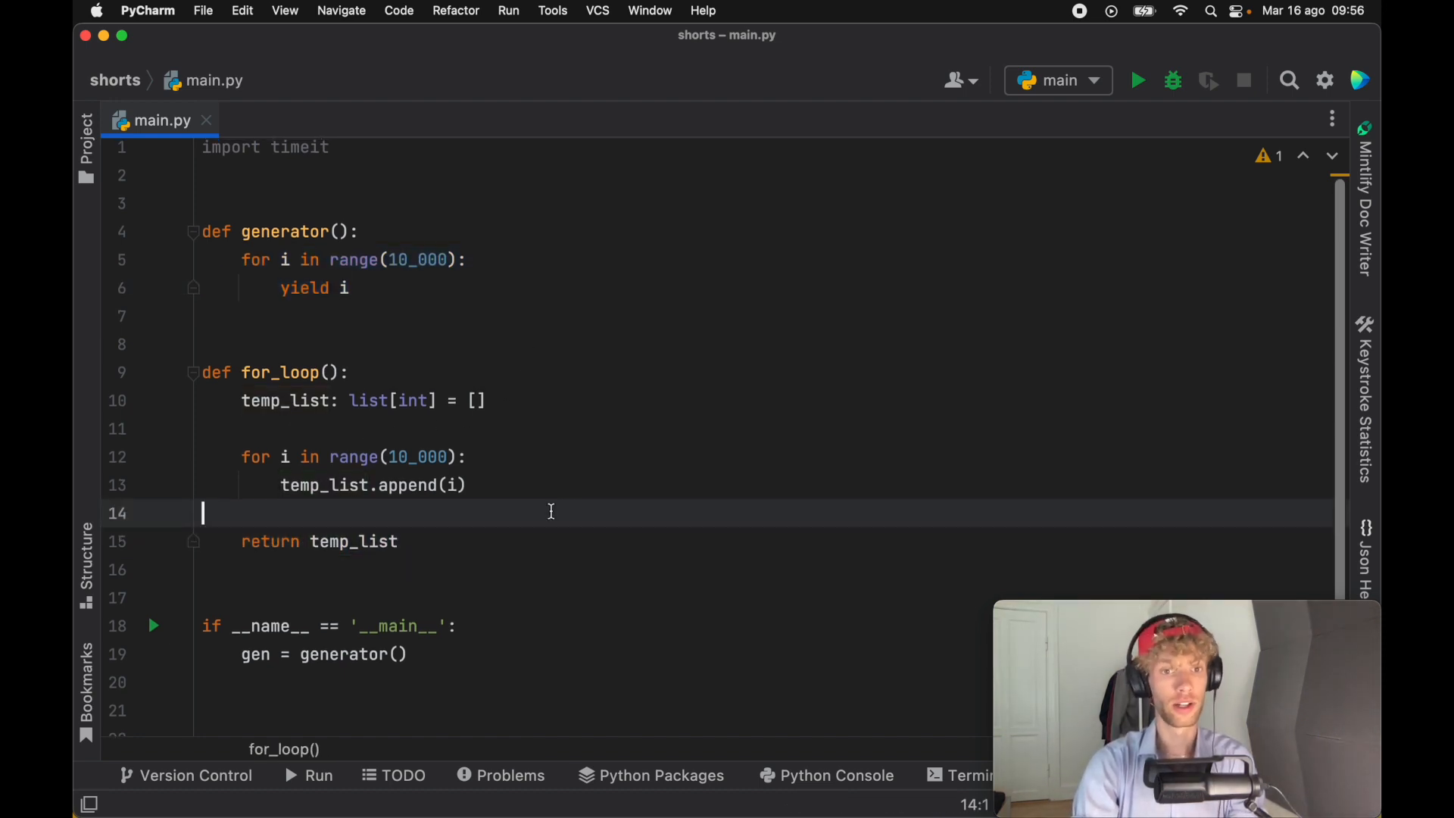
{"action": "left_click_drag", "start_coordinate": [309, 543], "coordinate": [482, 547]}
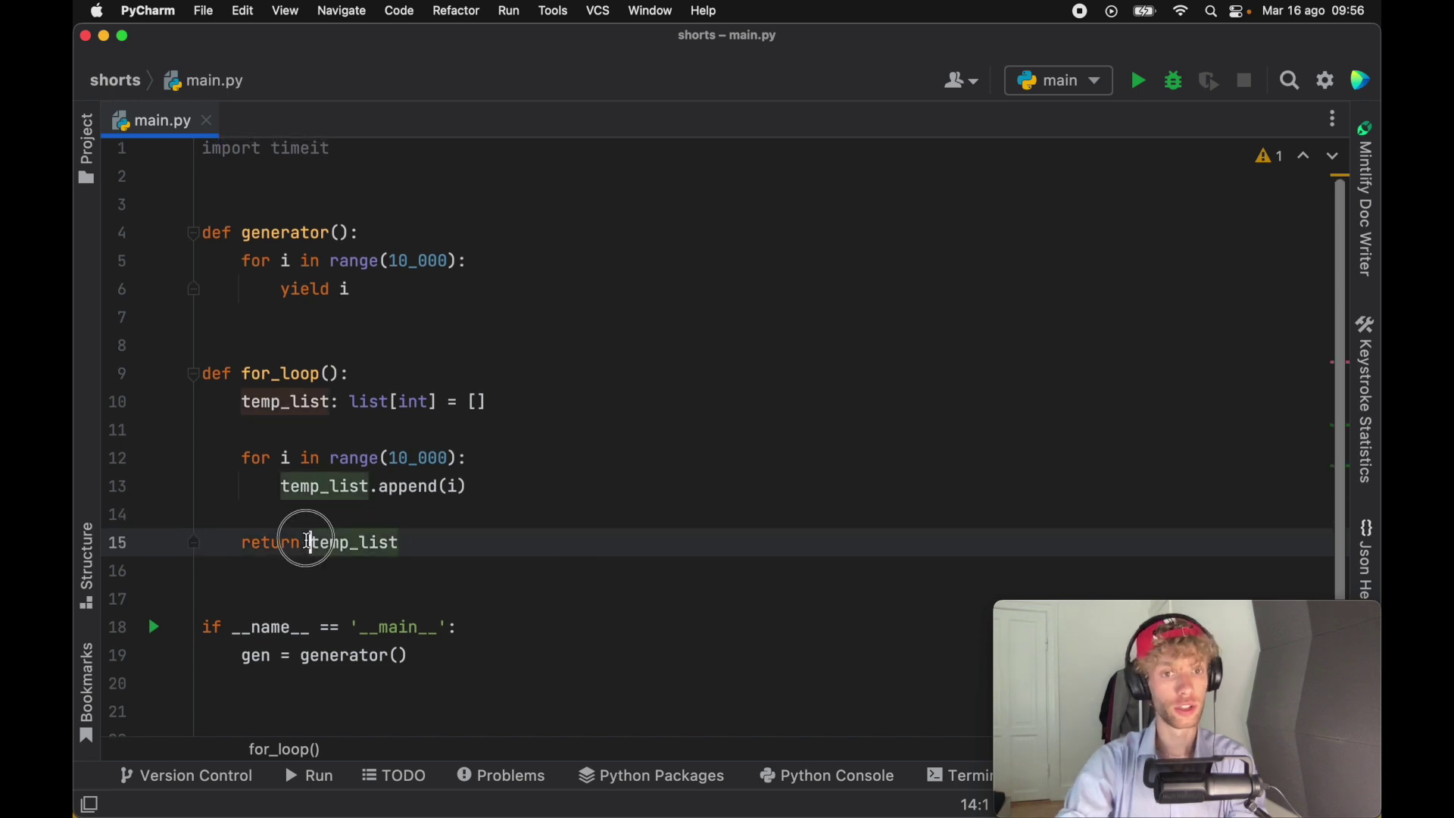
{"action": "left_click", "coordinate": [483, 549]}
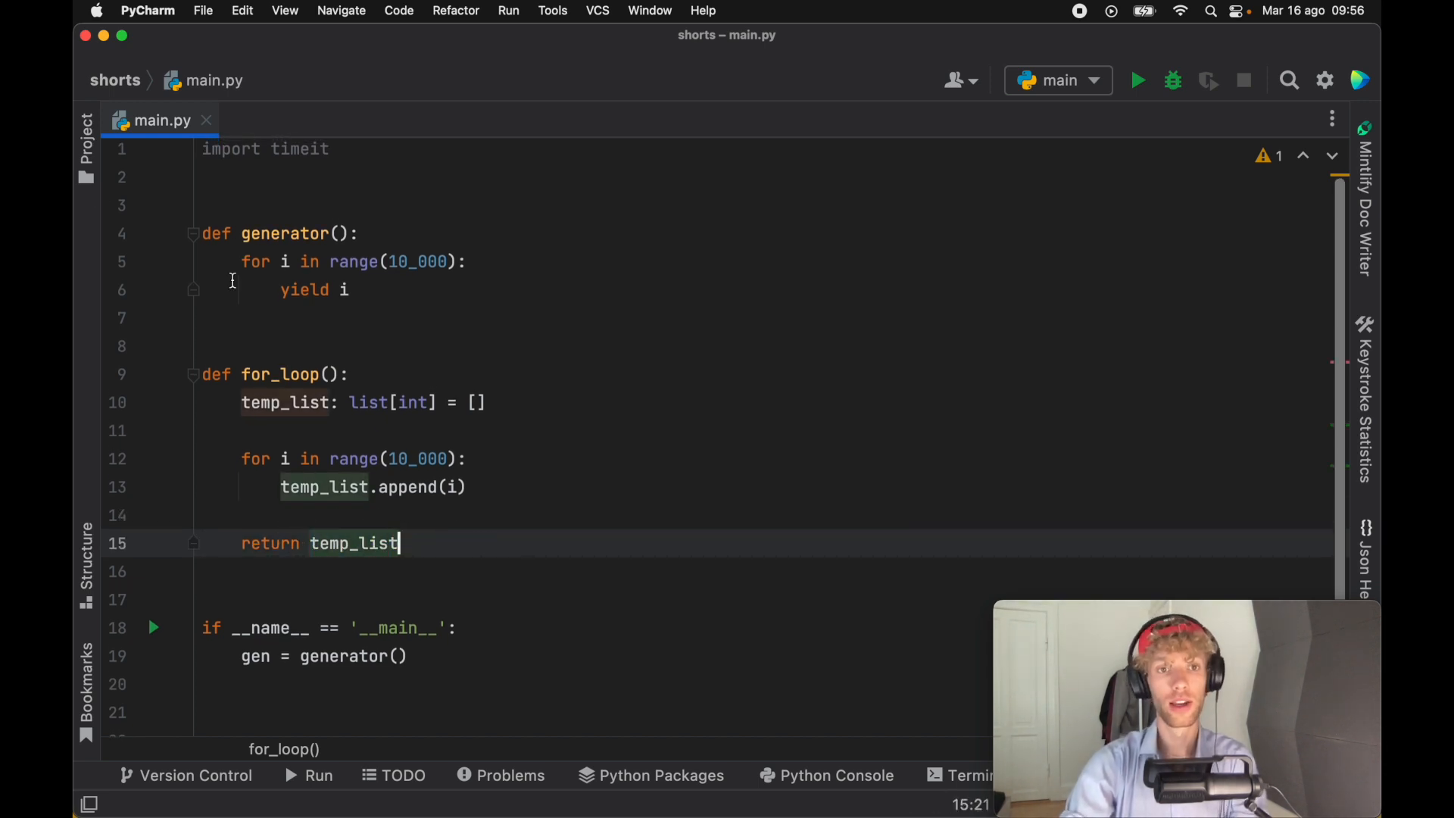
{"action": "left_click_drag", "start_coordinate": [237, 261], "coordinate": [443, 291]}
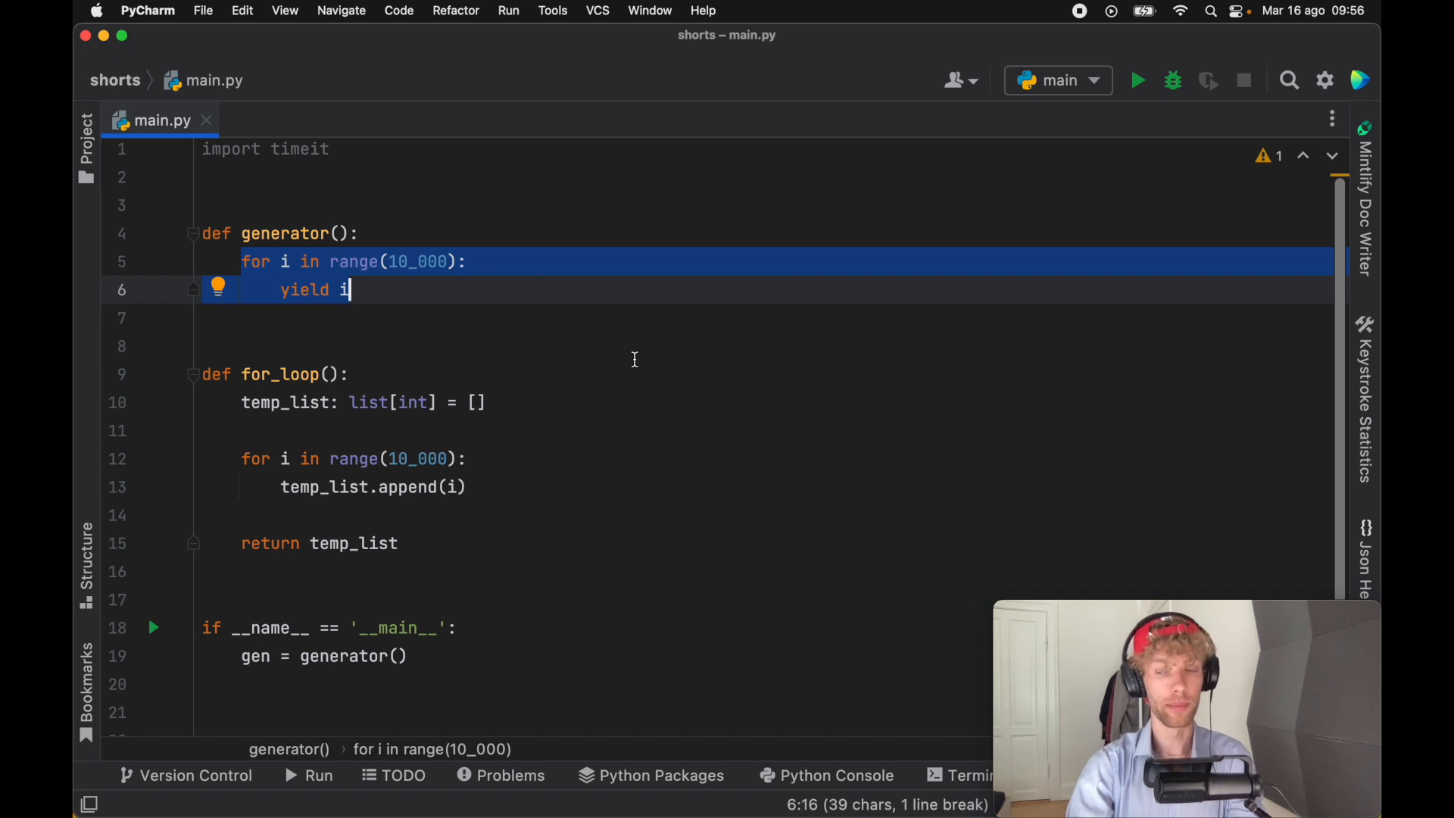
{"action": "left_click", "coordinate": [634, 359]}
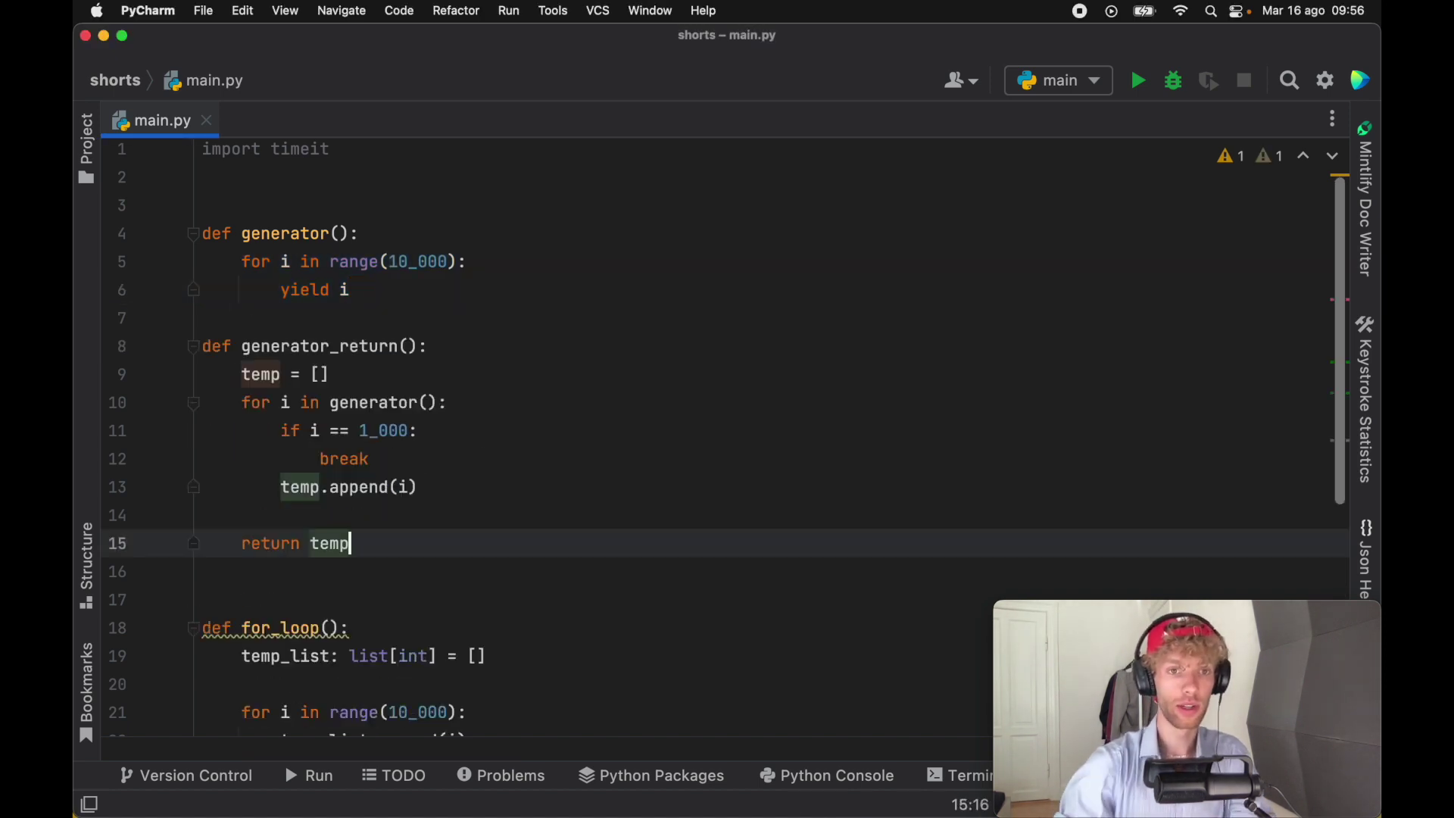
Step: Reformat the whole file and review generator_return's loop, the 10_000 range and the 1_000 break check
{"action": "key", "text": "super+a"}
{"action": "key", "text": "super+alt+l"}
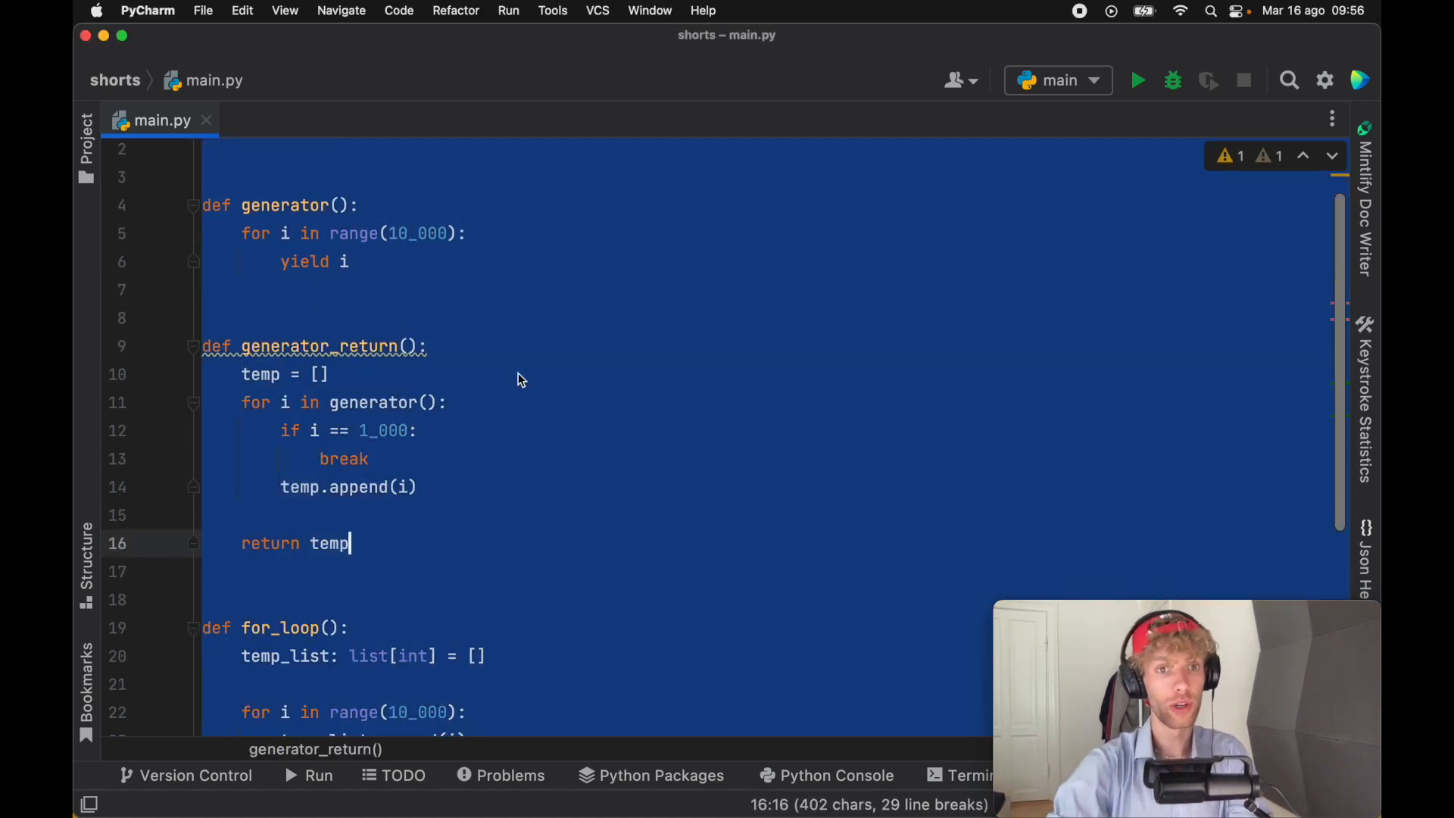
{"action": "left_click", "coordinate": [518, 378]}
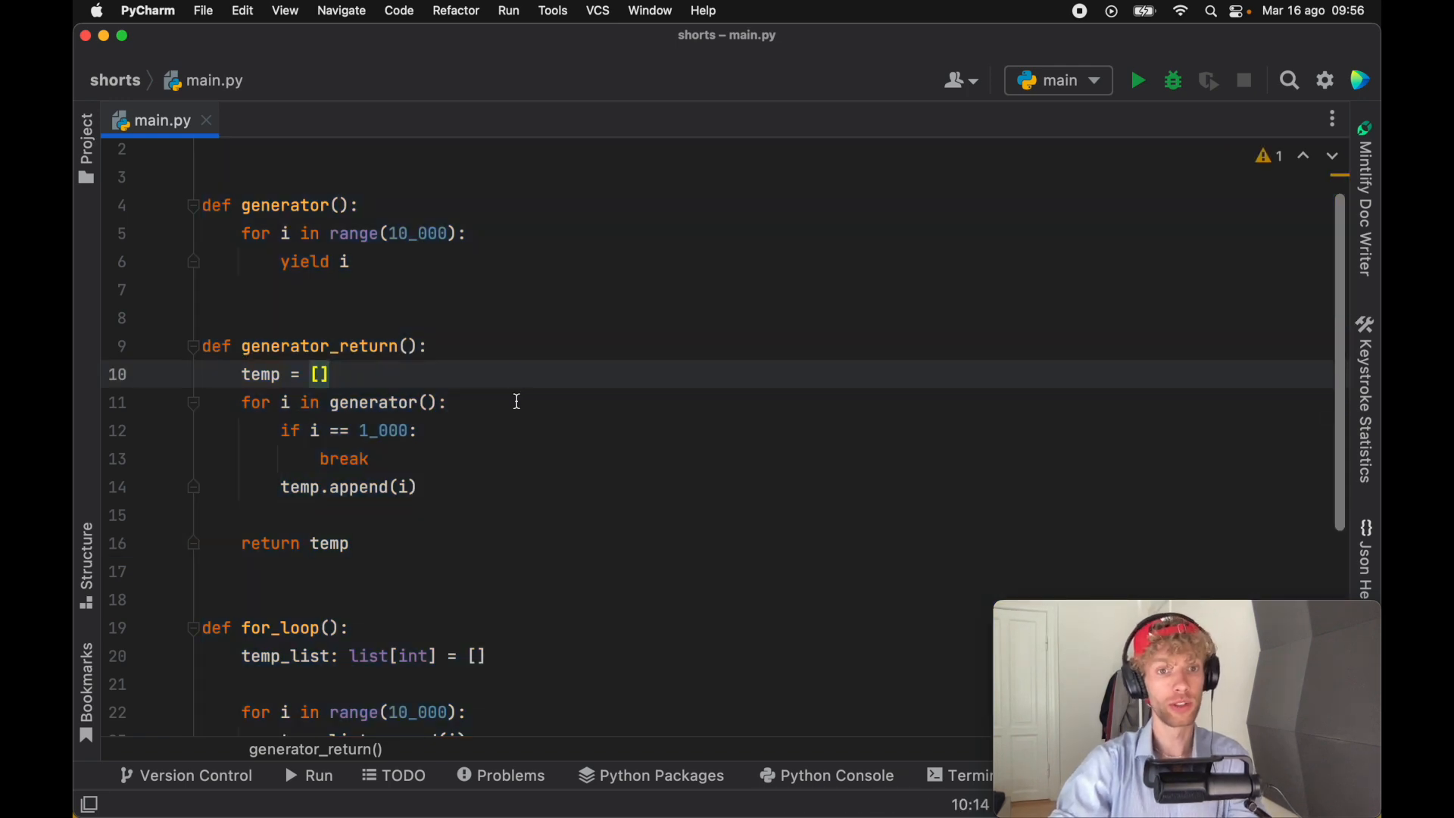
{"action": "scroll", "coordinate": [545, 477], "scroll_direction": "up", "scroll_amount": 1}
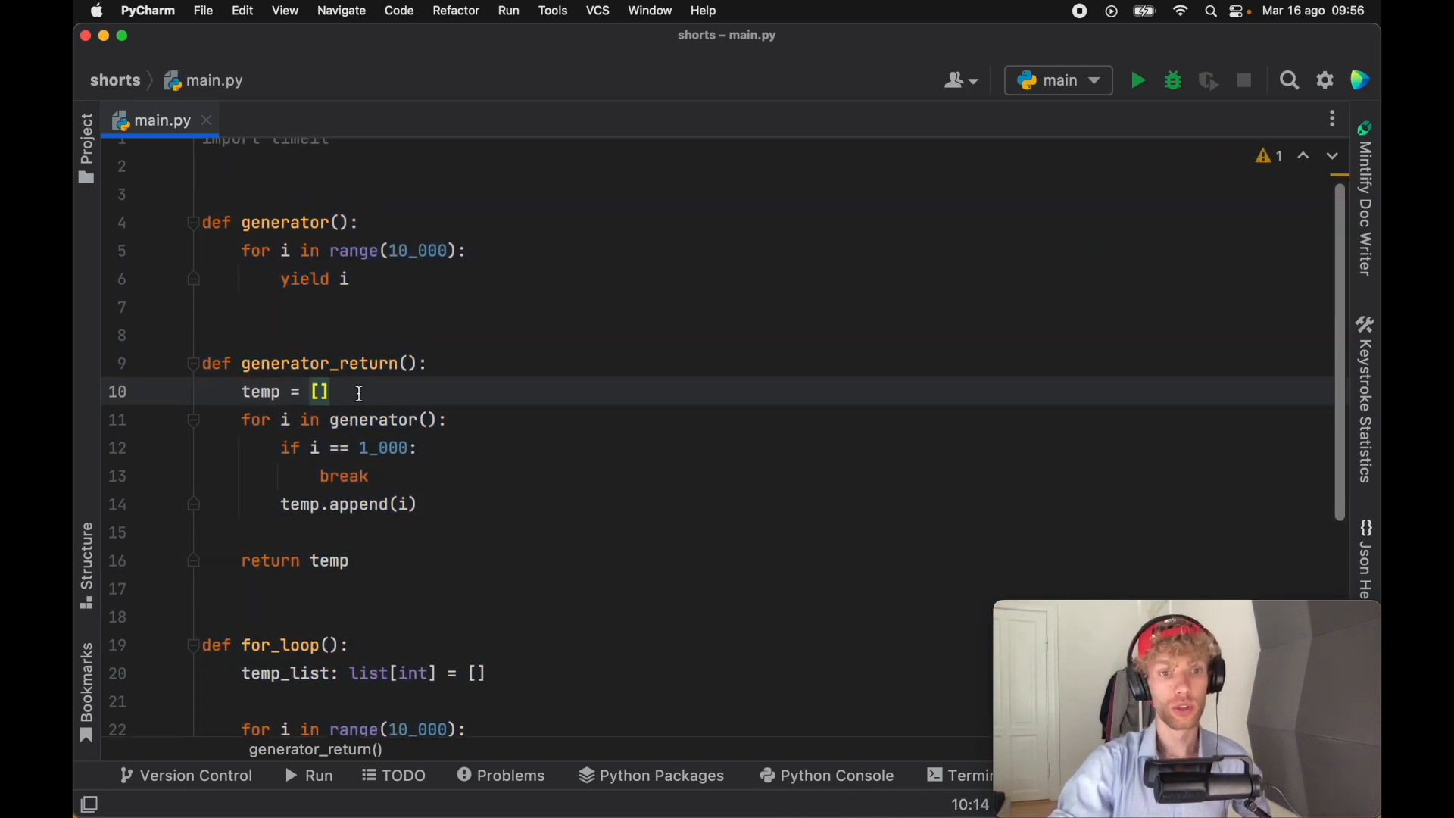
{"action": "mouse_move", "coordinate": [342, 390]}
{"action": "left_mouse_down"}
{"action": "mouse_move", "coordinate": [241, 391]}
{"action": "mouse_move", "coordinate": [449, 418]}
{"action": "left_mouse_up"}
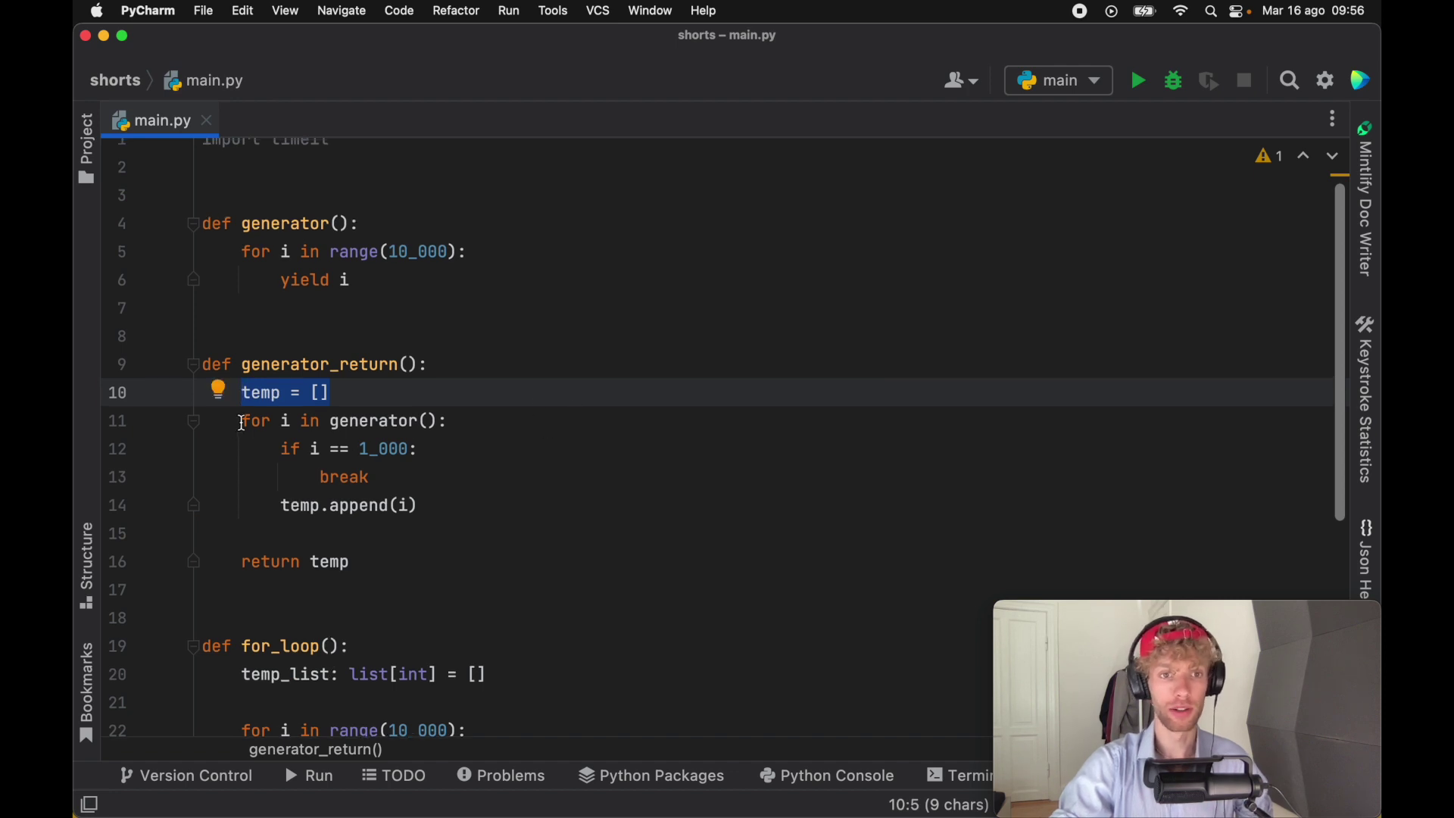
{"action": "left_click", "coordinate": [506, 442]}
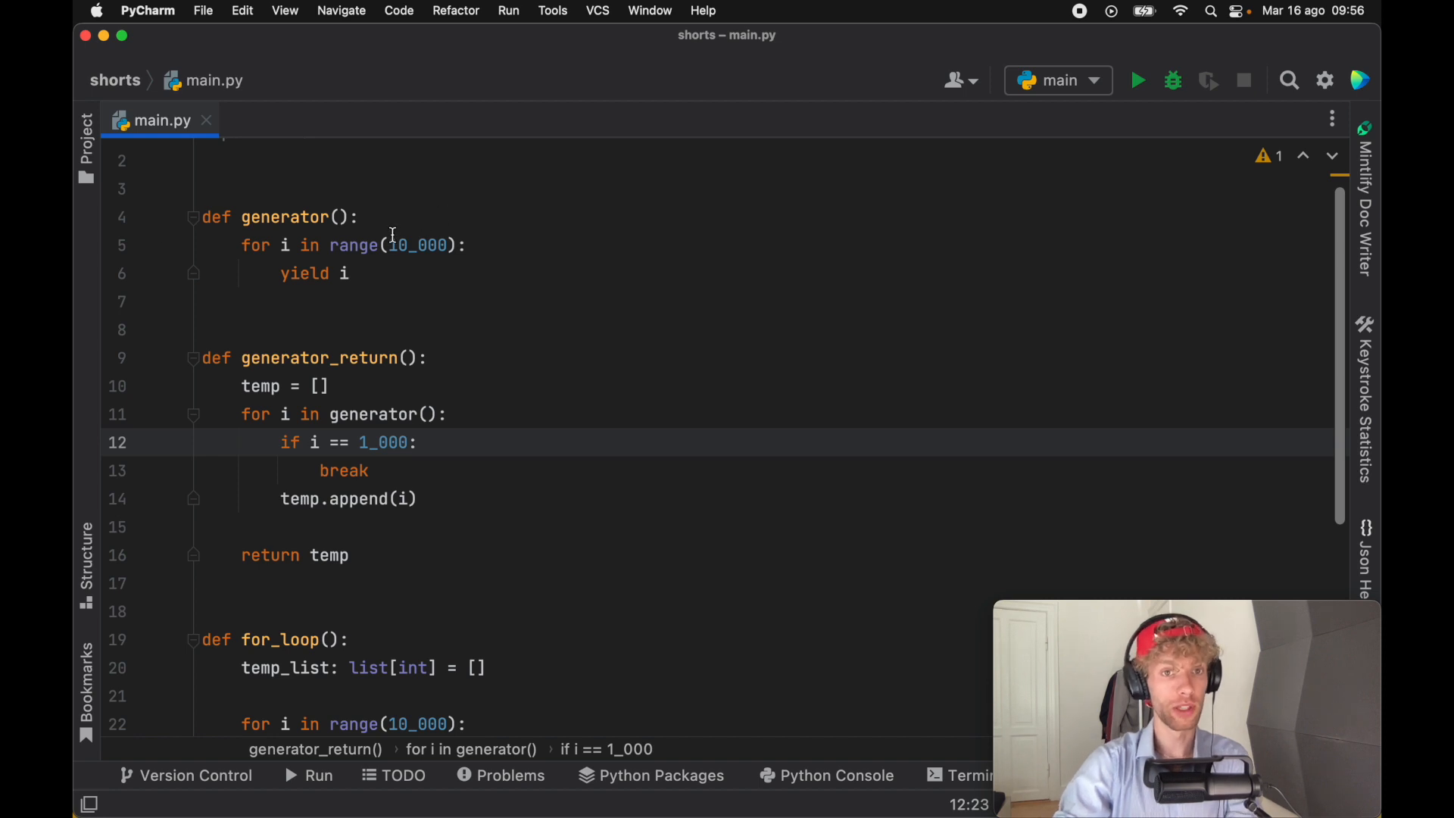
{"action": "left_click_drag", "start_coordinate": [390, 245], "coordinate": [467, 244]}
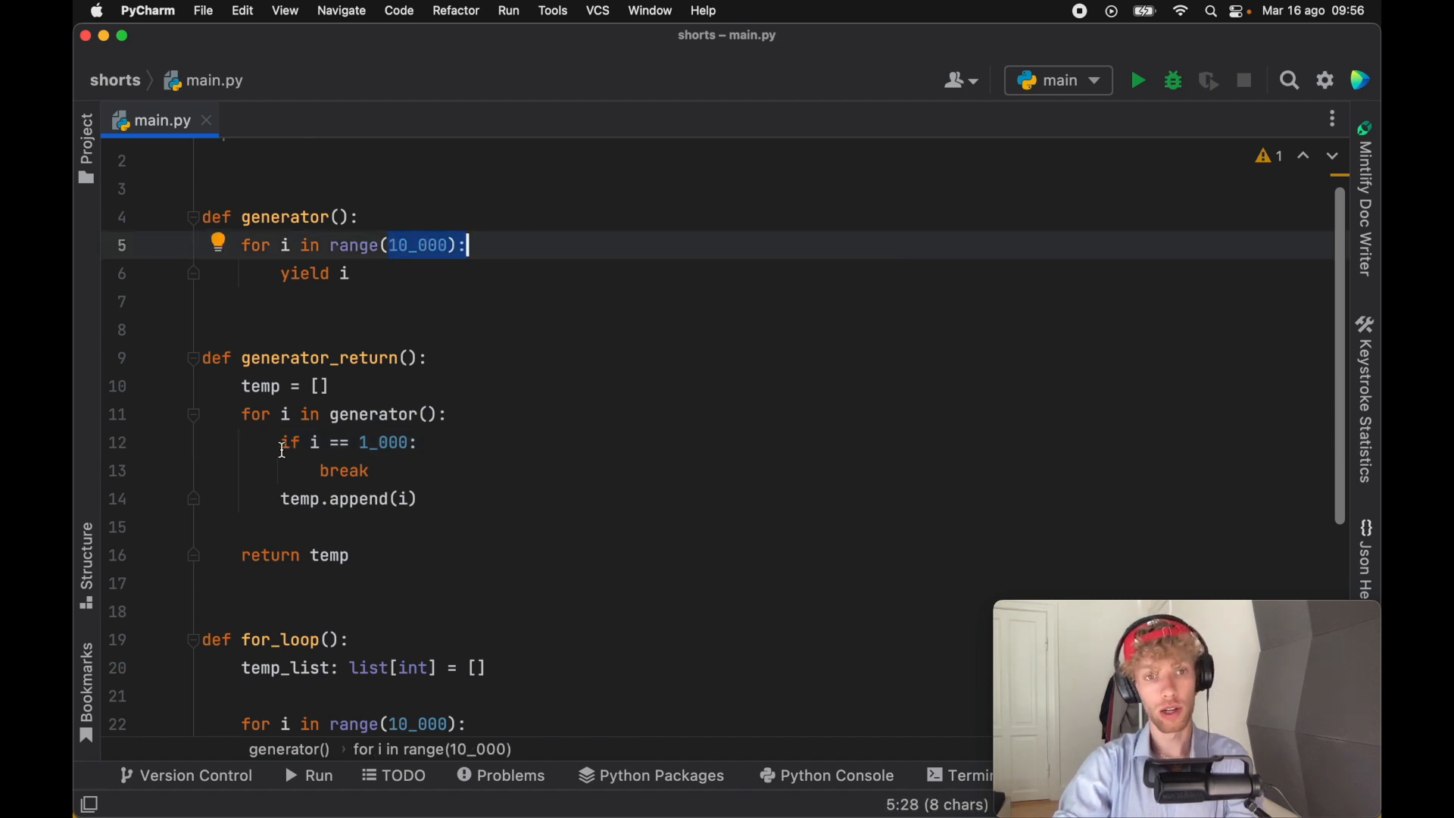
{"action": "left_click_drag", "start_coordinate": [281, 442], "coordinate": [420, 441]}
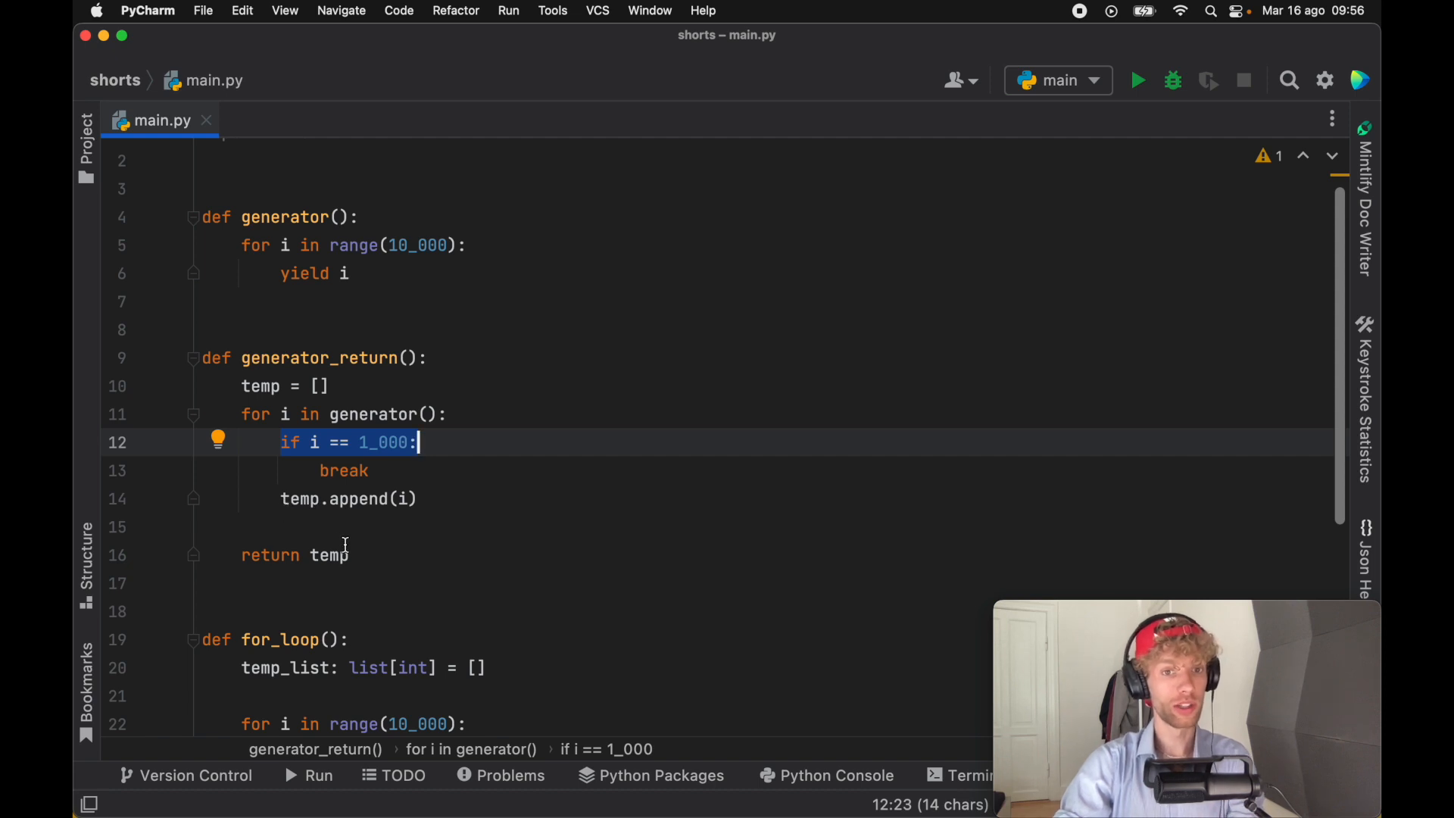
{"action": "mouse_move", "coordinate": [330, 556]}
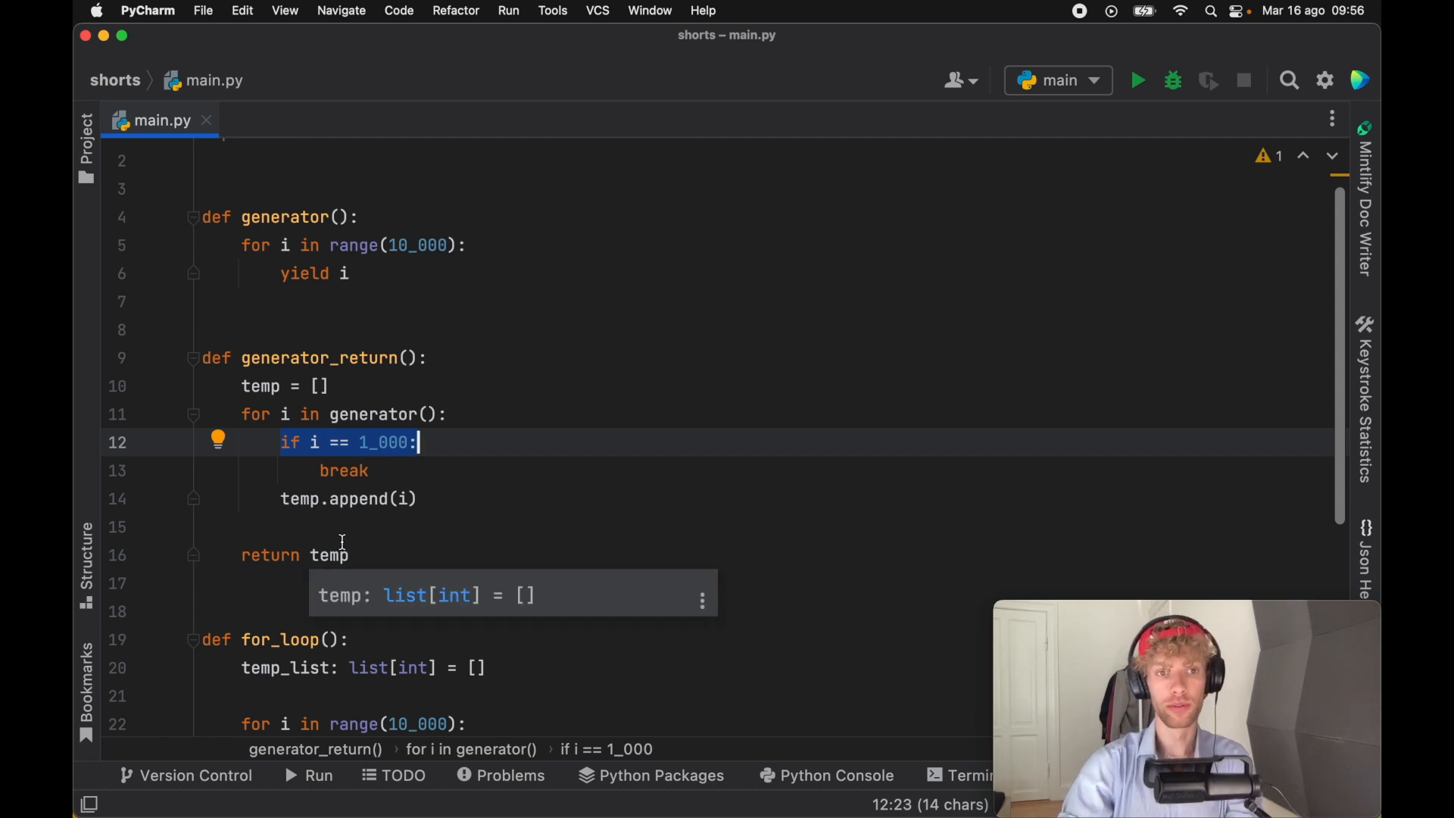
Step: Compare generator_return's body and 1_000 limit against for_loop's header and 10_000 range
{"action": "left_click", "coordinate": [262, 386]}
{"action": "left_click", "coordinate": [500, 470]}
{"action": "scroll", "coordinate": [506, 481], "scroll_direction": "down", "scroll_amount": 2}
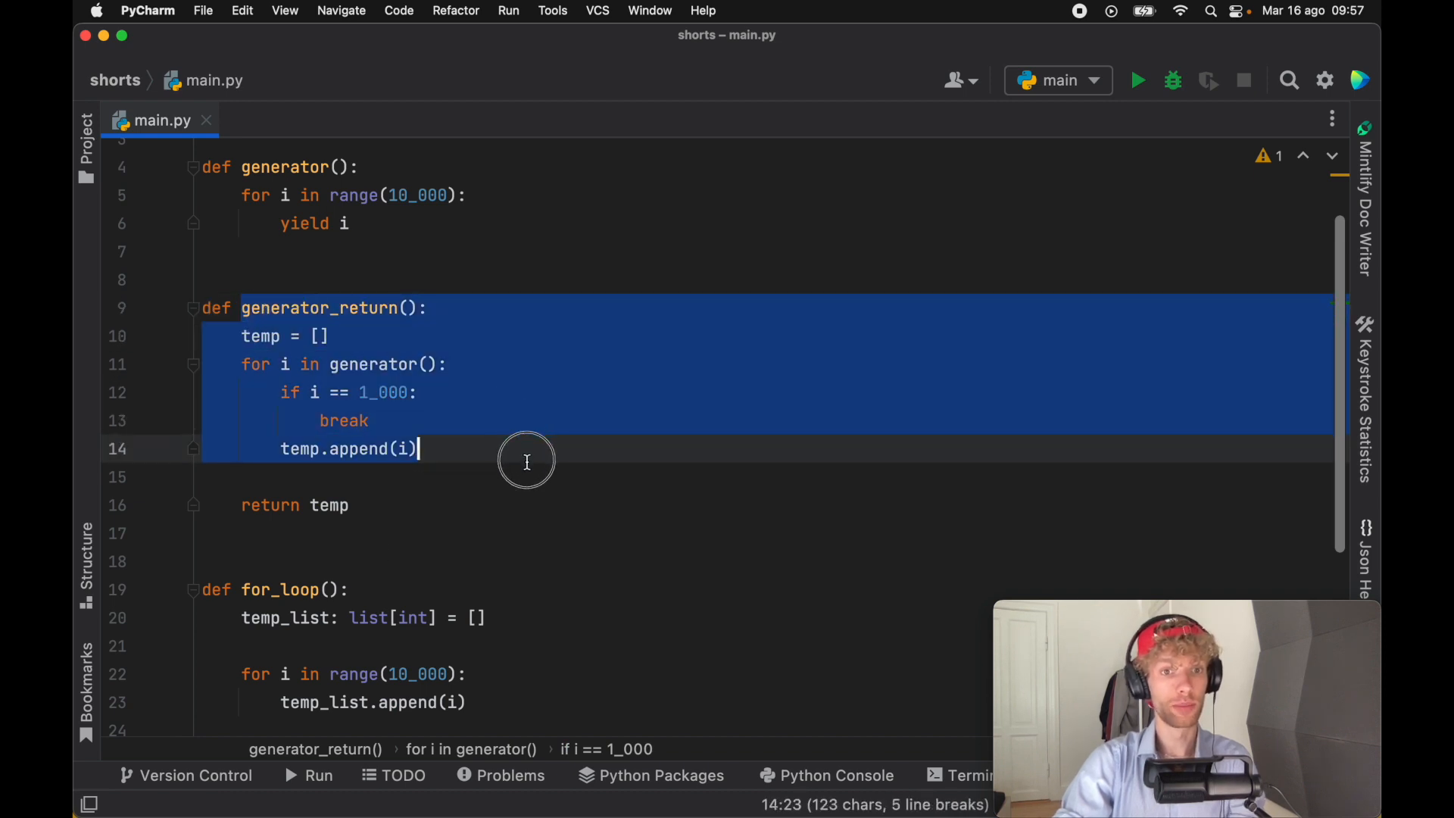
{"action": "left_click_drag", "start_coordinate": [526, 462], "coordinate": [506, 506]}
{"action": "mouse_move", "coordinate": [259, 590]}
{"action": "left_mouse_down"}
{"action": "mouse_move", "coordinate": [379, 618]}
{"action": "mouse_move", "coordinate": [689, 614]}
{"action": "left_mouse_up"}
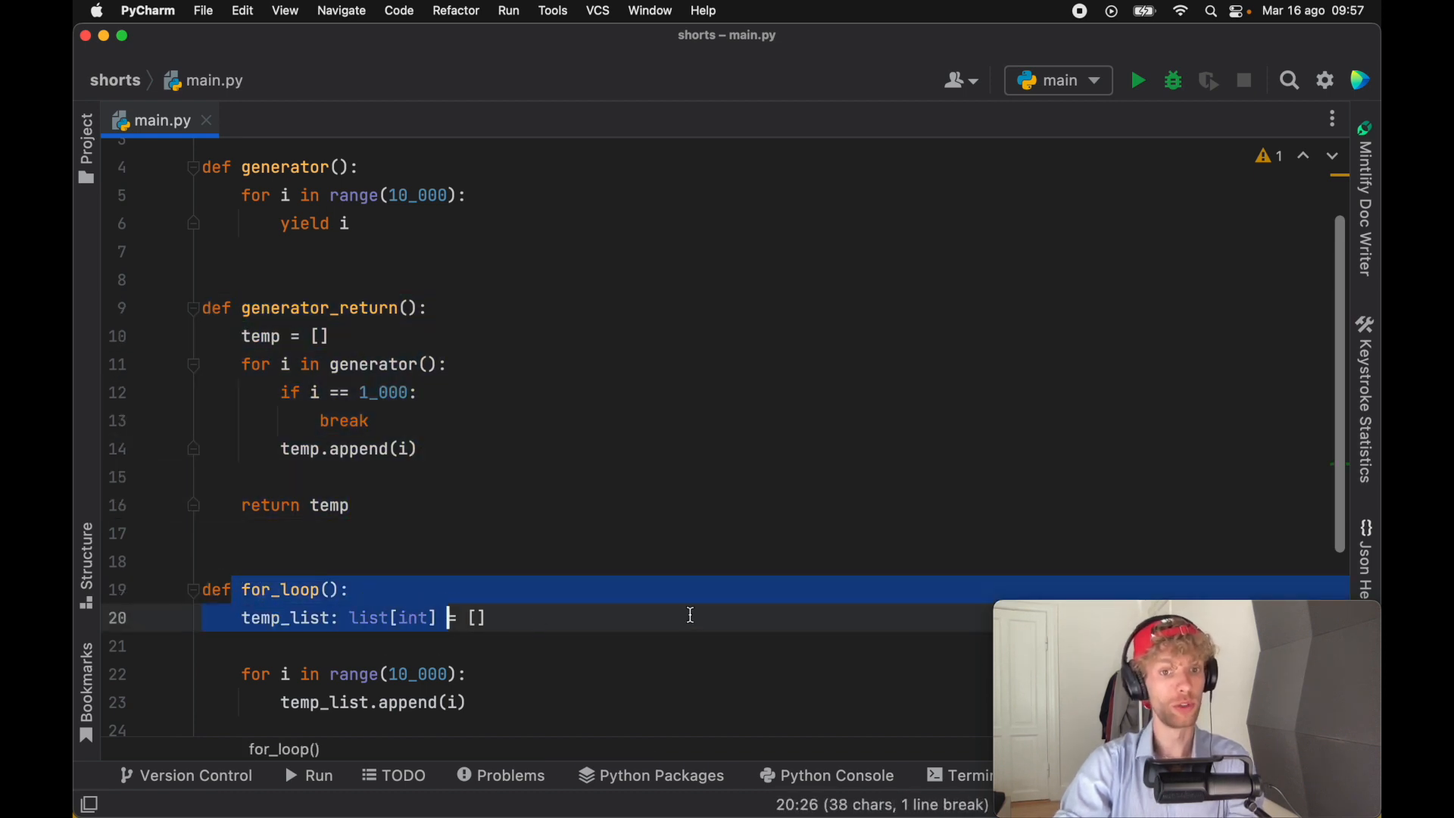
{"action": "left_click", "coordinate": [689, 615]}
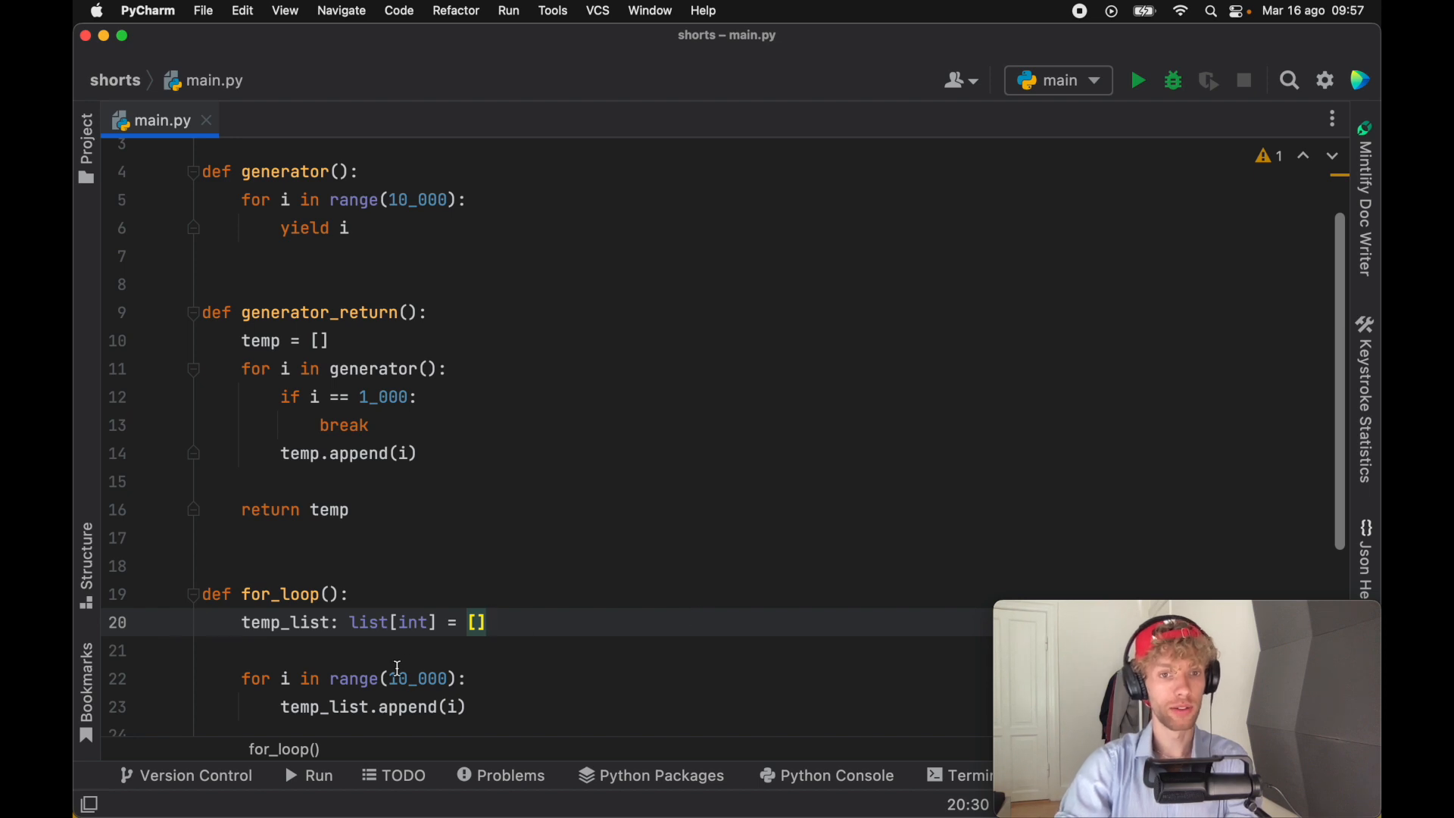
{"action": "left_click_drag", "start_coordinate": [390, 678], "coordinate": [450, 678]}
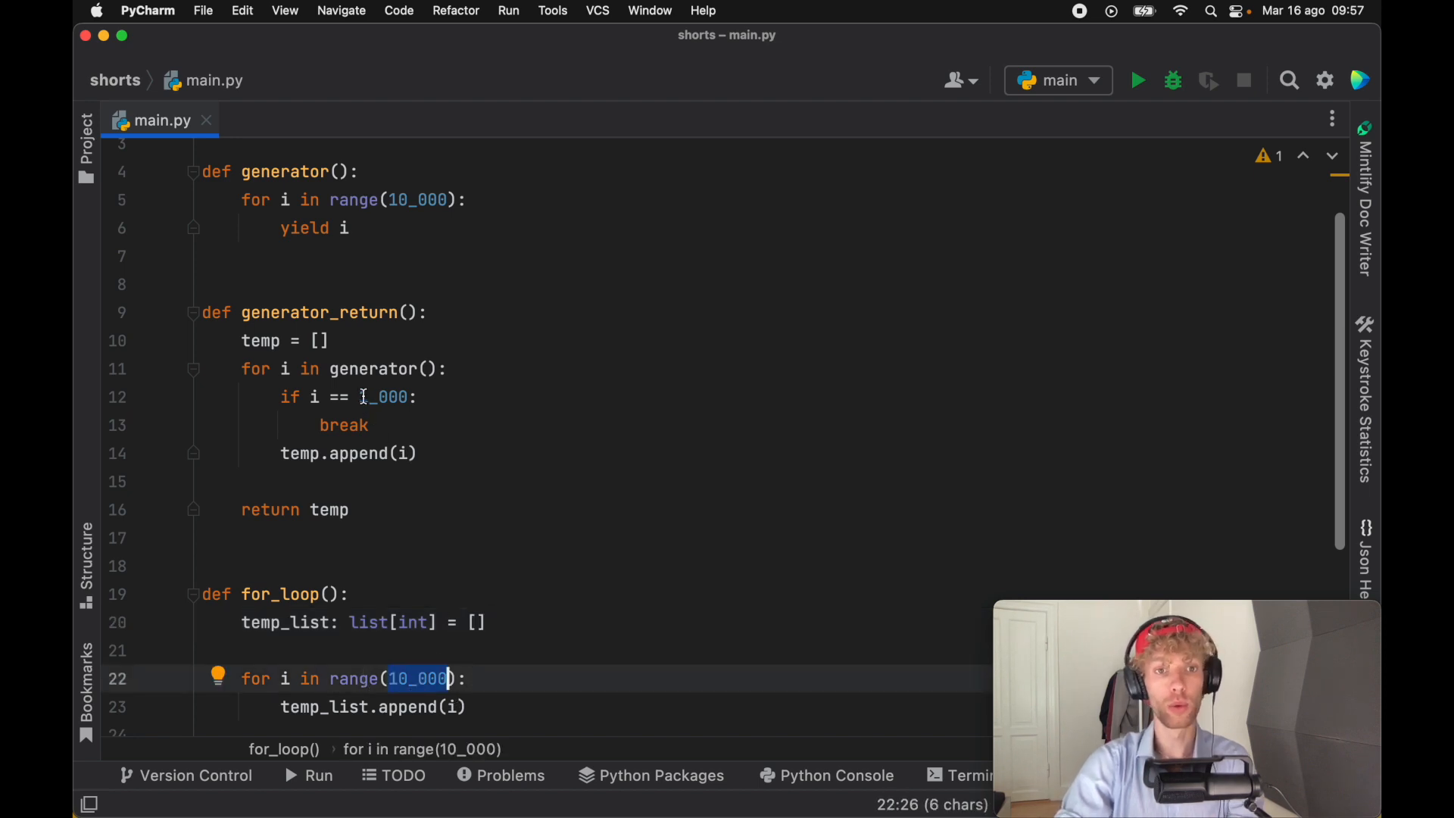
{"action": "left_click_drag", "start_coordinate": [359, 396], "coordinate": [447, 392]}
{"action": "left_click", "coordinate": [716, 436]}
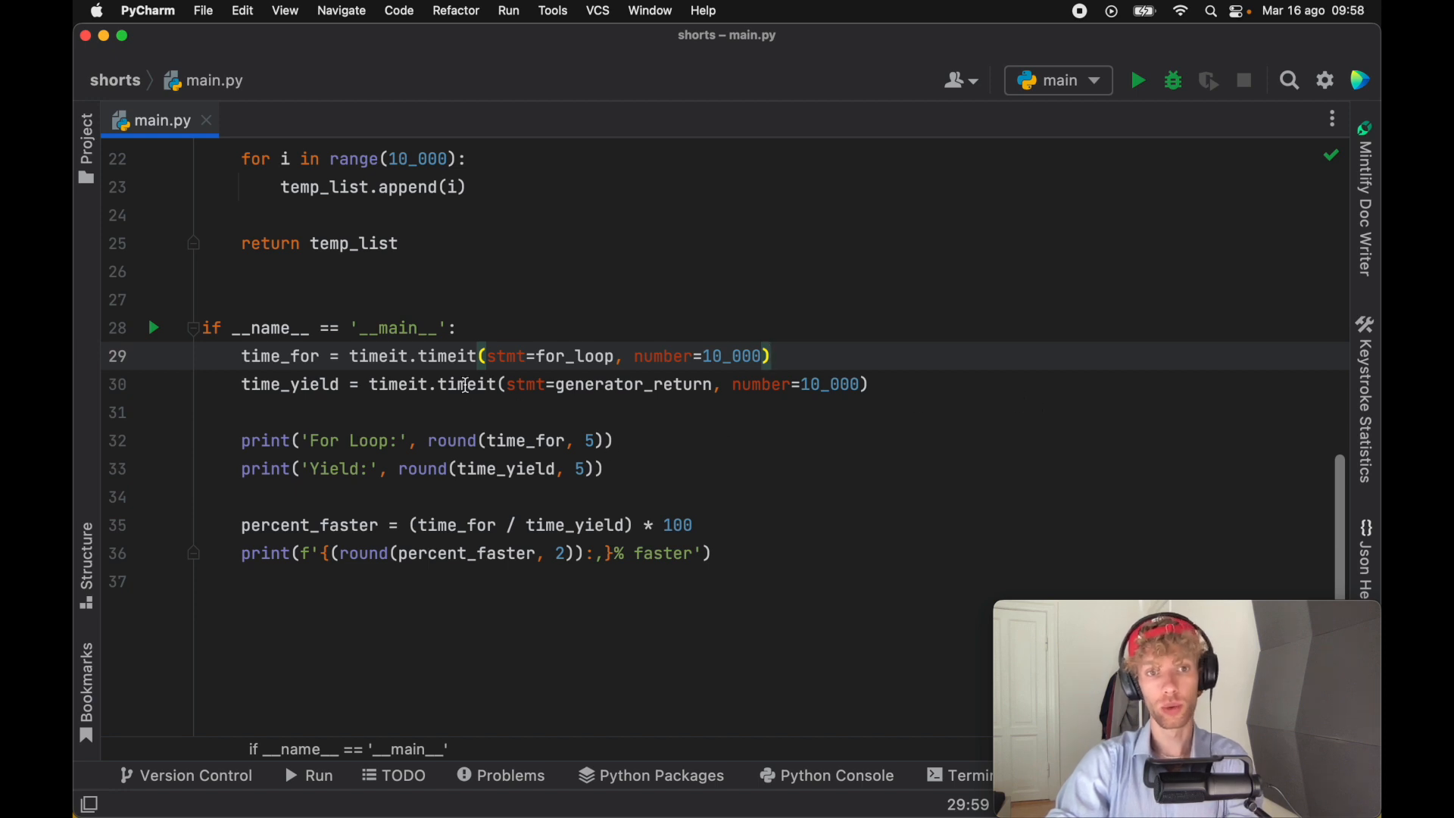
{"action": "left_click_drag", "start_coordinate": [350, 355], "coordinate": [773, 356]}
{"action": "left_click", "coordinate": [856, 356]}
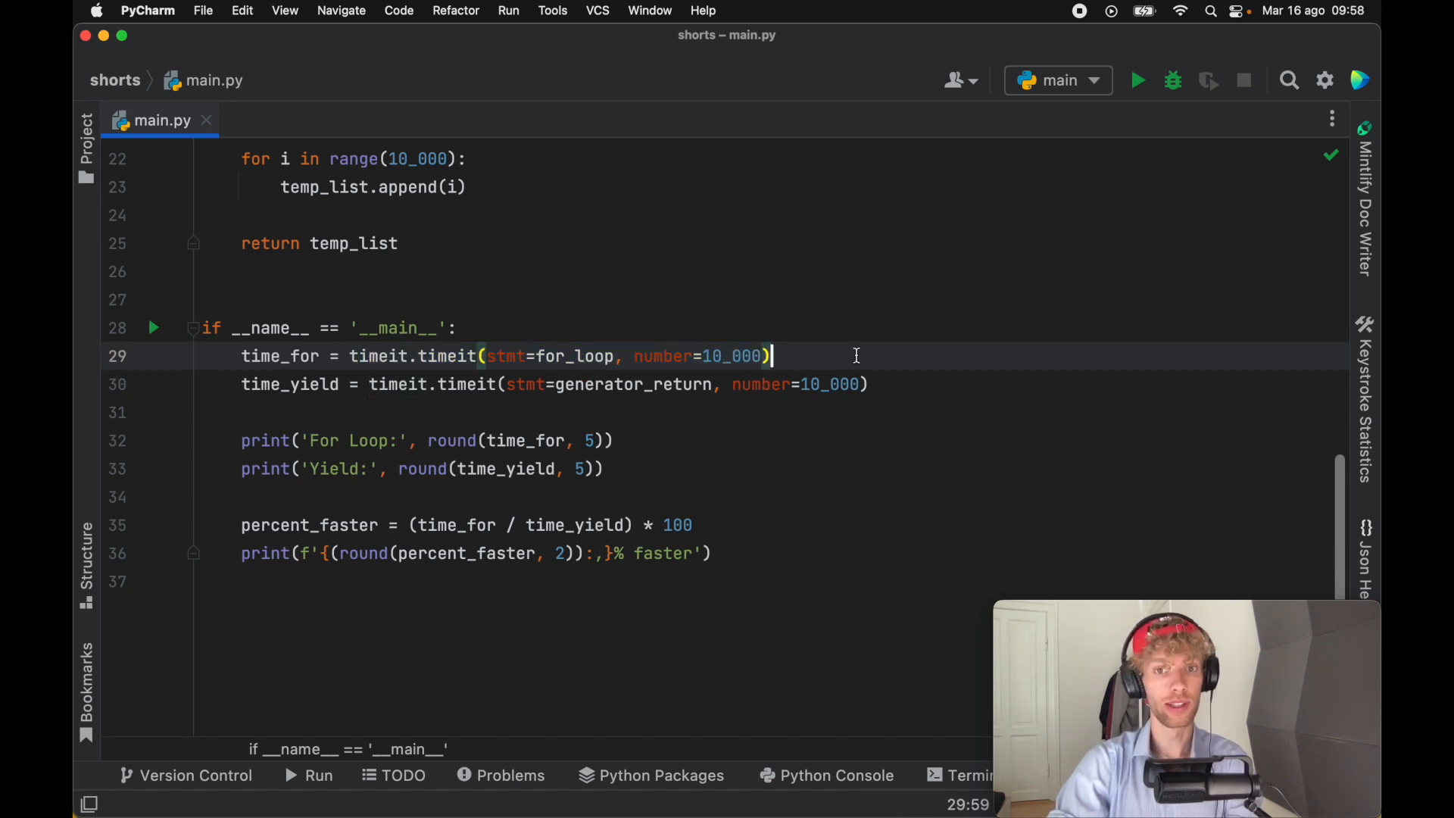
{"action": "left_click", "coordinate": [567, 355]}
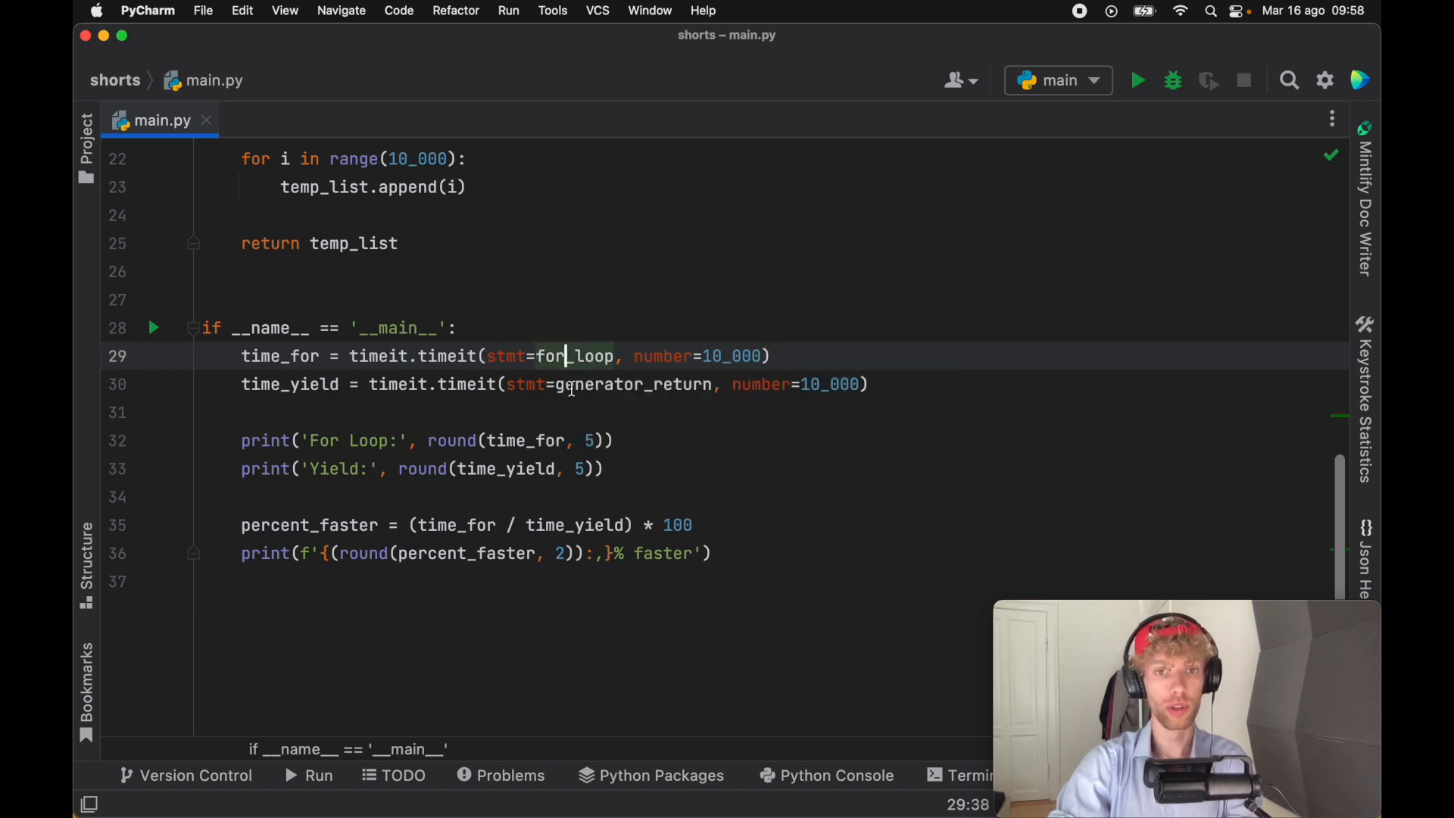
{"action": "left_click_drag", "start_coordinate": [571, 388], "coordinate": [709, 391]}
{"action": "scroll", "coordinate": [707, 393], "scroll_direction": "up", "scroll_amount": 5}
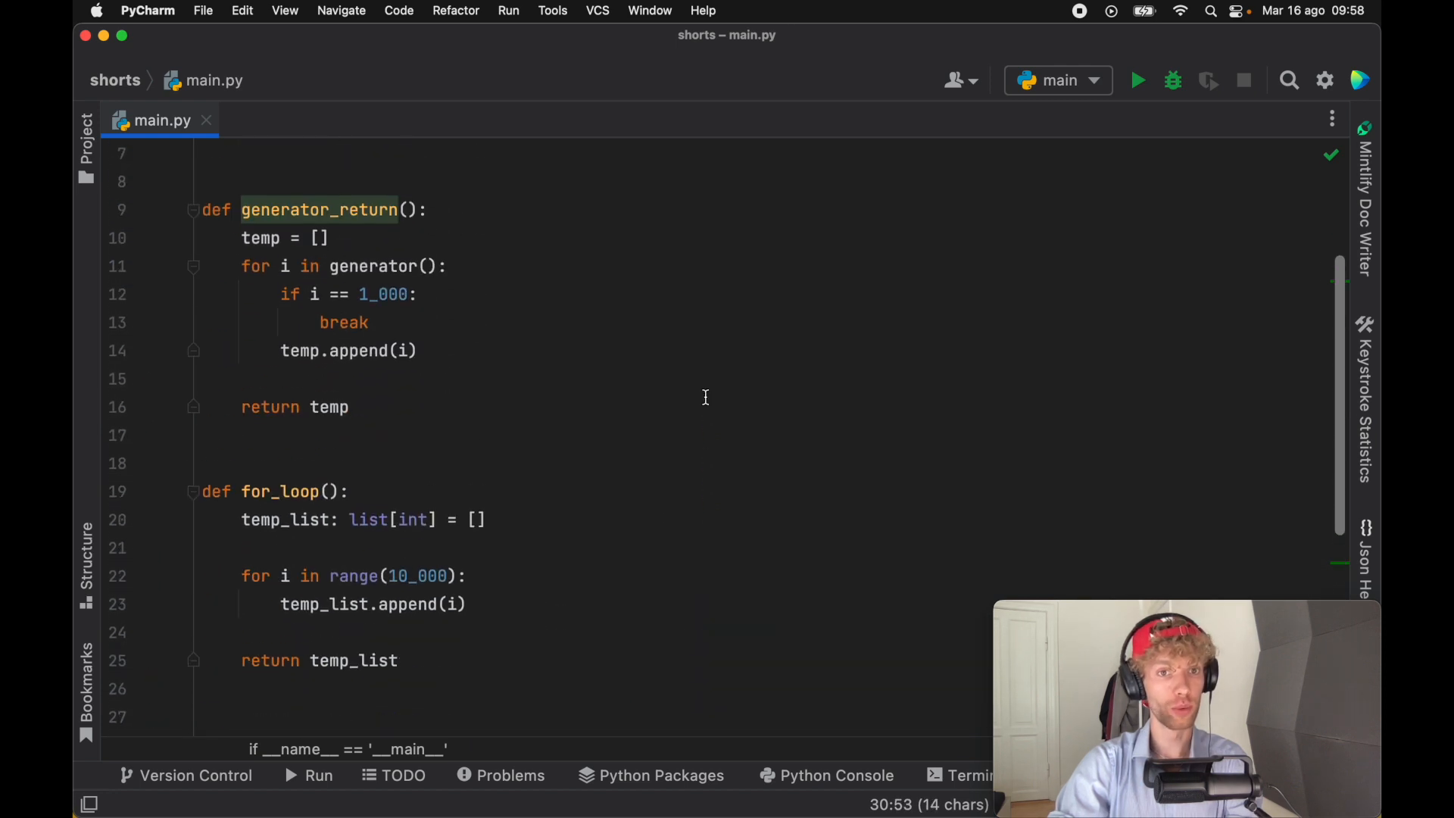
{"action": "double_click", "coordinate": [386, 308]}
{"action": "scroll", "coordinate": [455, 341], "scroll_direction": "down", "scroll_amount": 3}
{"action": "scroll", "coordinate": [493, 378], "scroll_direction": "down", "scroll_amount": 3}
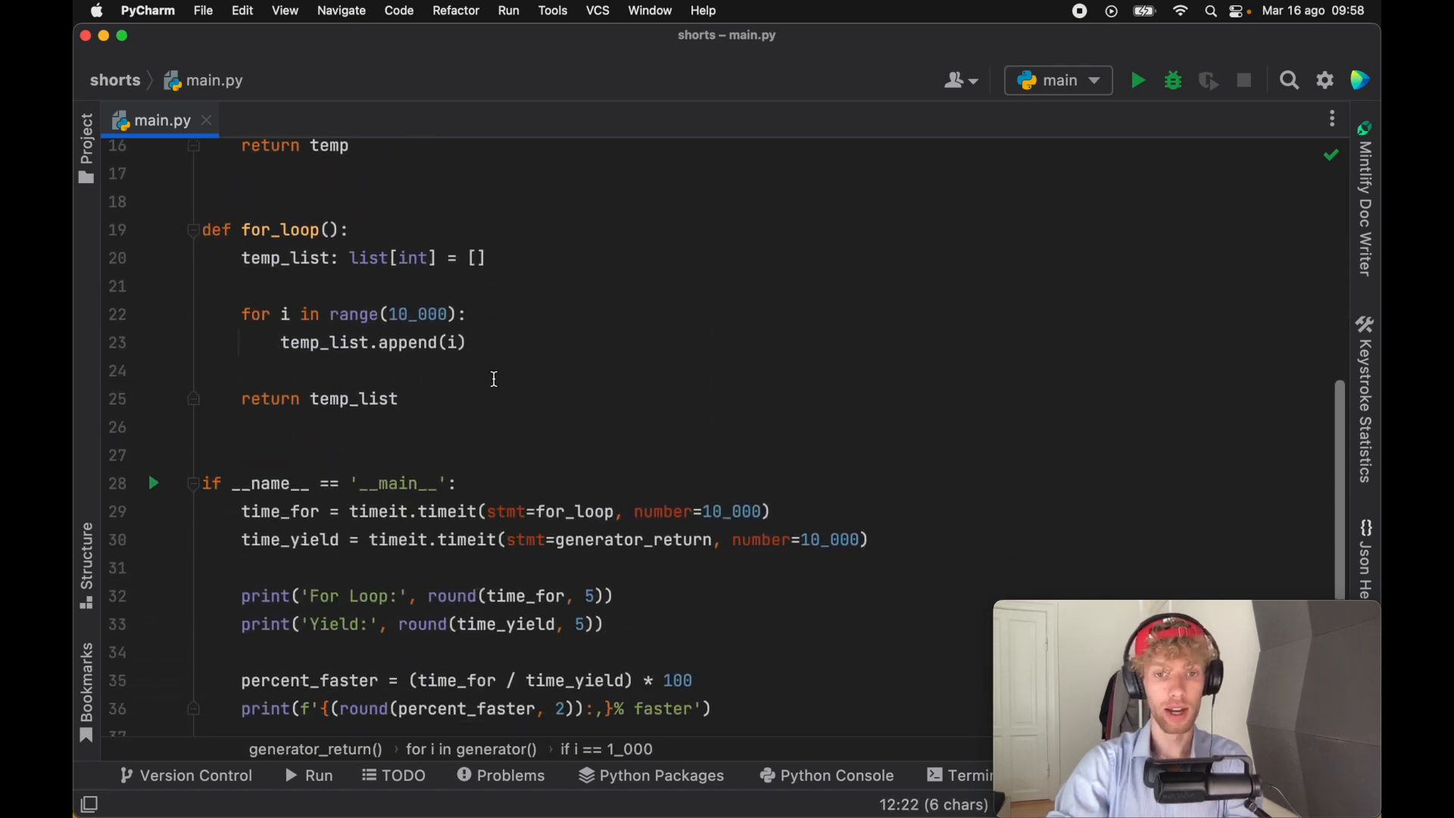
{"action": "scroll", "coordinate": [493, 377], "scroll_direction": "down", "scroll_amount": 1}
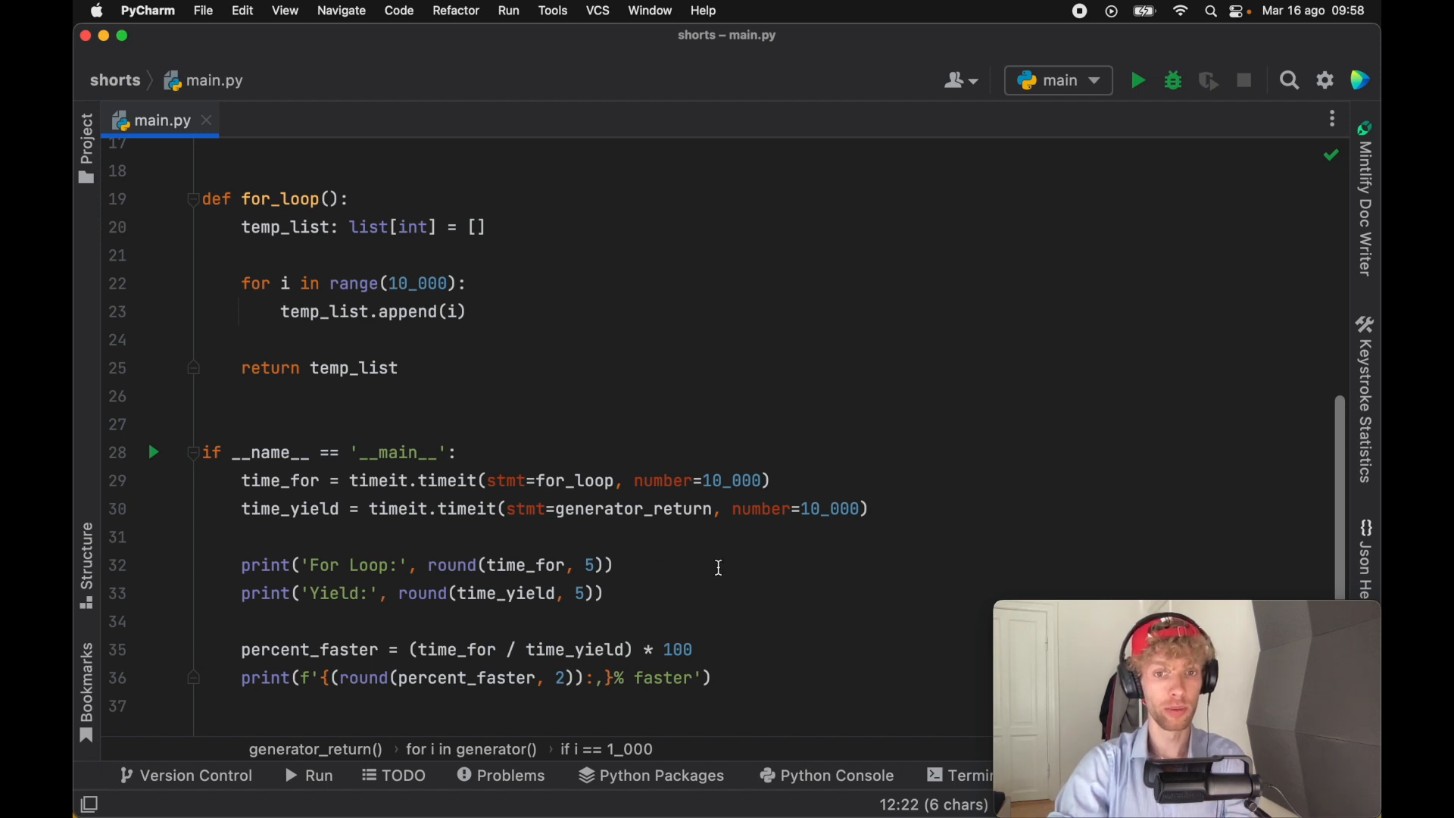
{"action": "left_click", "coordinate": [716, 566]}
Step: Run main from the gutter, reporting For Loop 2.94323, Yield 0.55949, 526.05% faster, and point out the 10_000 range
{"action": "left_click", "coordinate": [153, 453]}
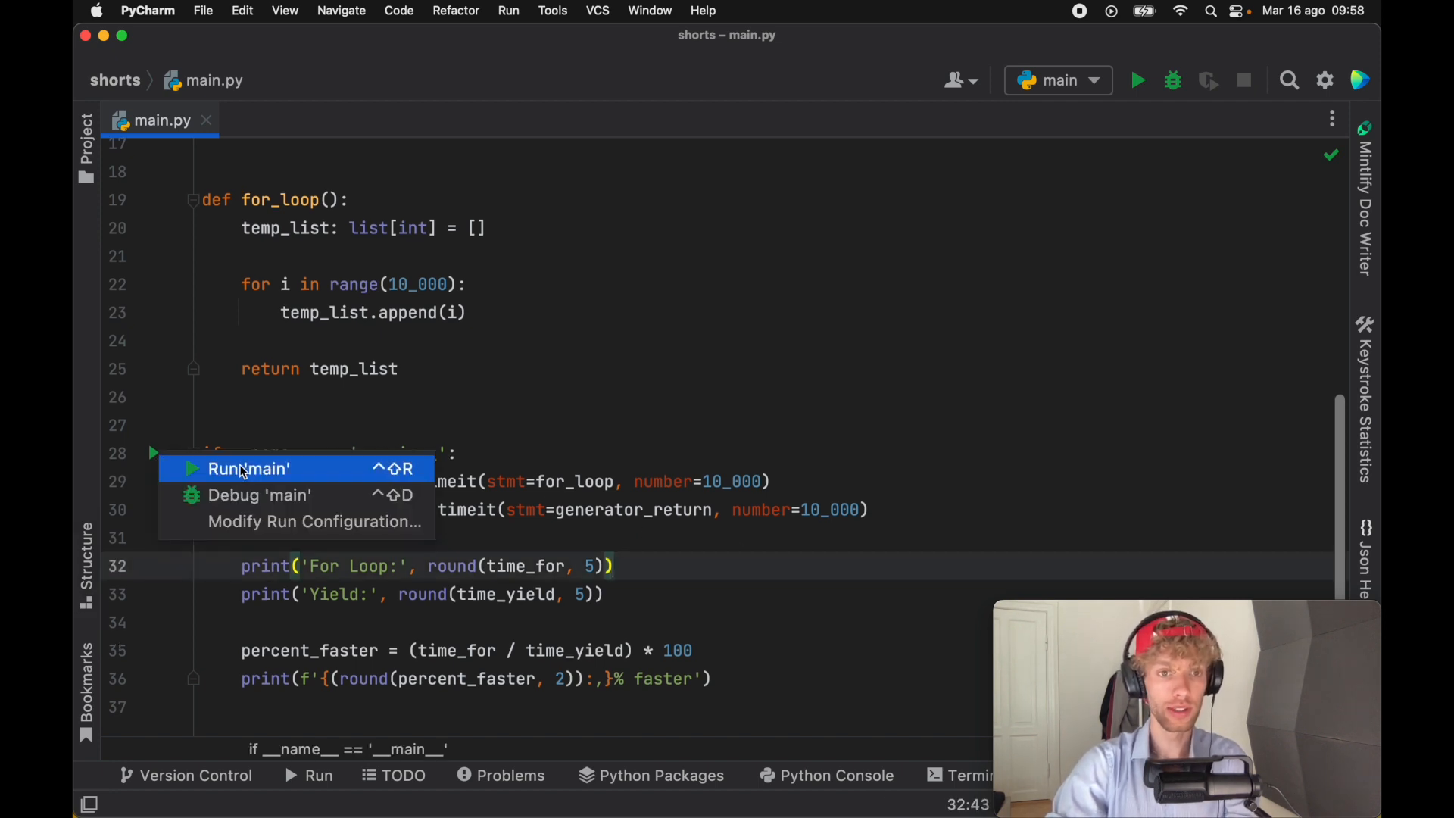
{"action": "left_click", "coordinate": [241, 469]}
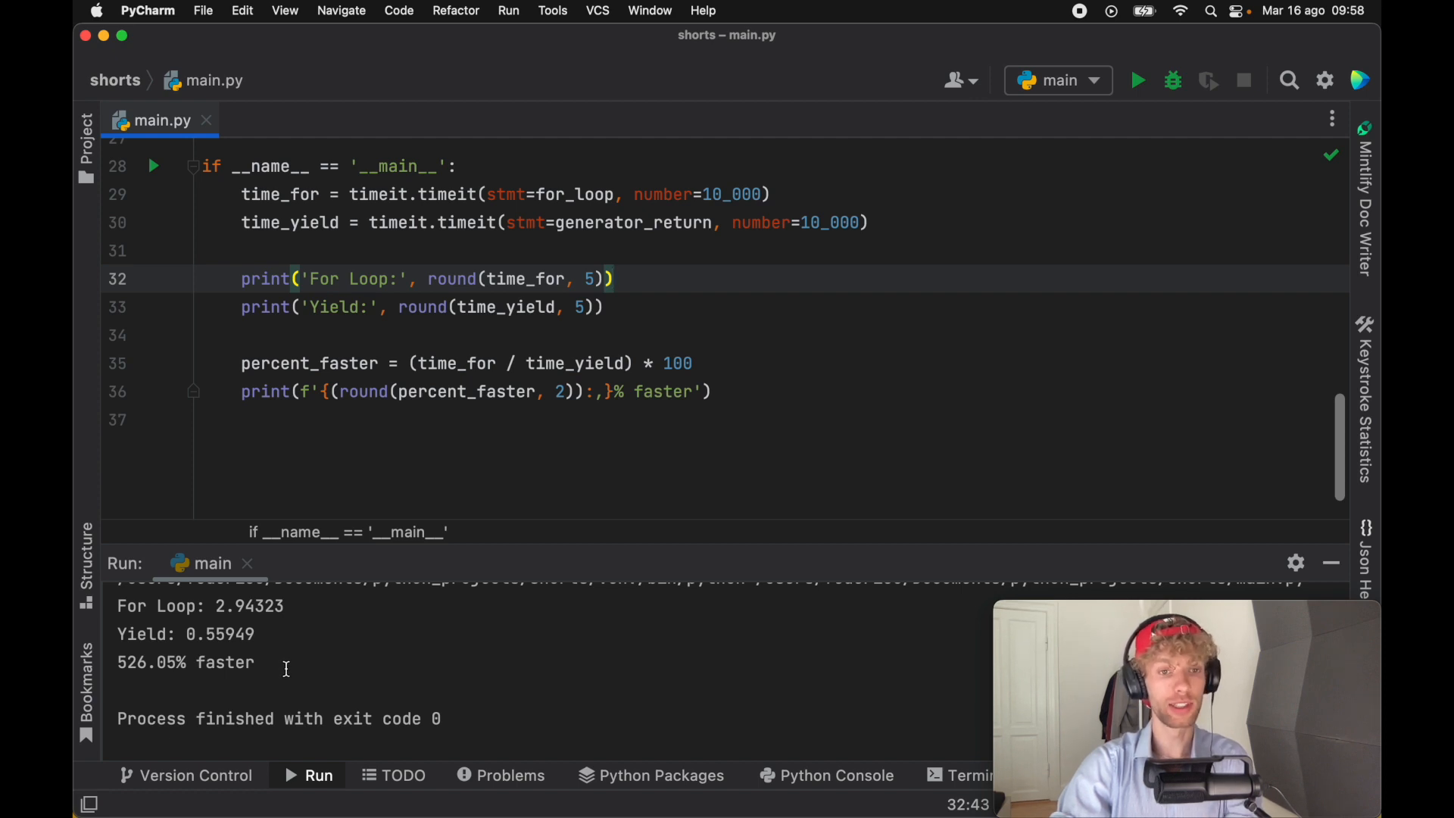
{"action": "scroll", "coordinate": [726, 323], "scroll_direction": "up", "scroll_amount": 2}
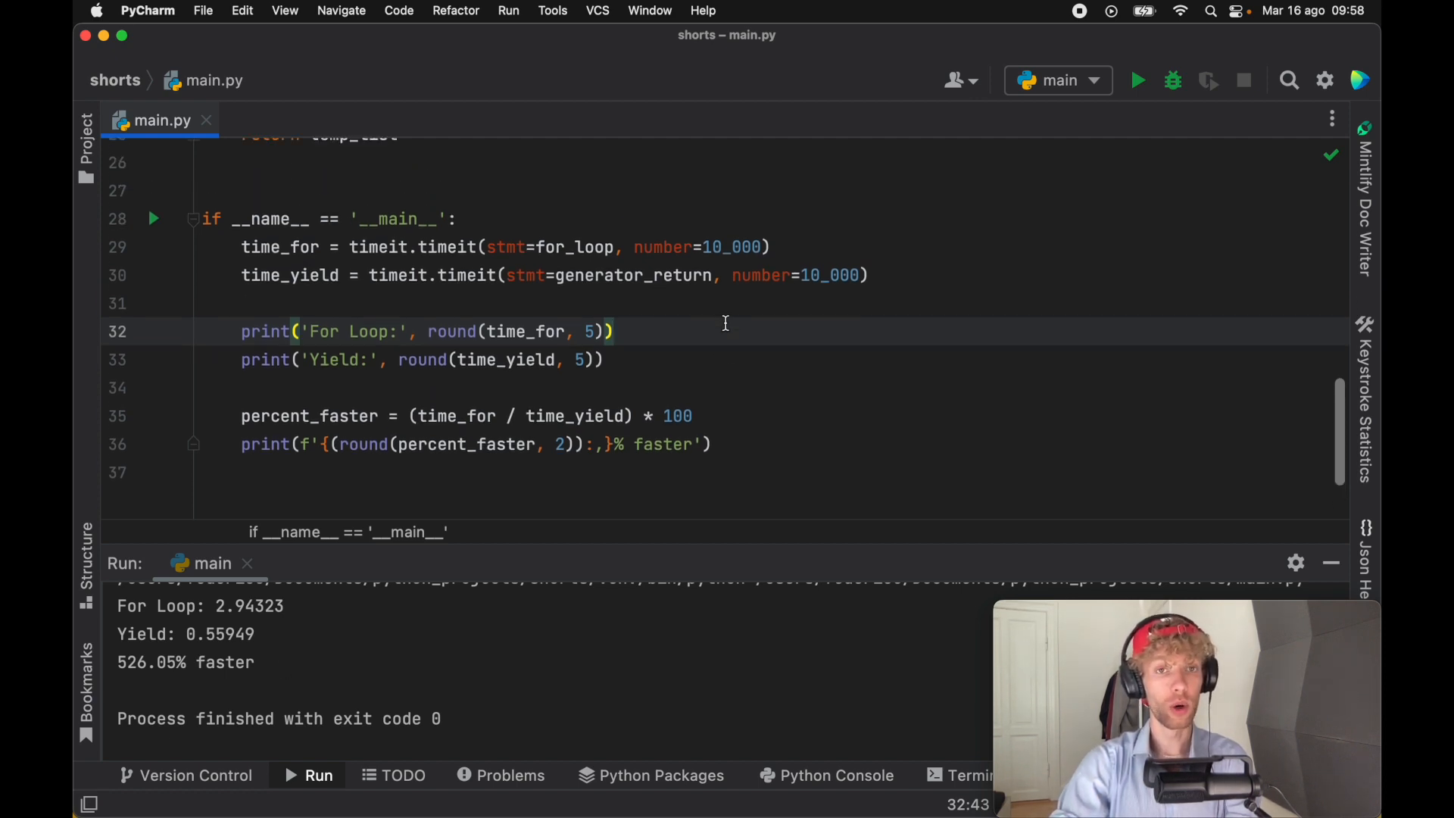
{"action": "scroll", "coordinate": [724, 322], "scroll_direction": "up", "scroll_amount": 7}
{"action": "scroll", "coordinate": [724, 321], "scroll_direction": "up", "scroll_amount": 3}
{"action": "scroll", "coordinate": [511, 328], "scroll_direction": "up", "scroll_amount": 4}
{"action": "scroll", "coordinate": [496, 322], "scroll_direction": "up", "scroll_amount": 2}
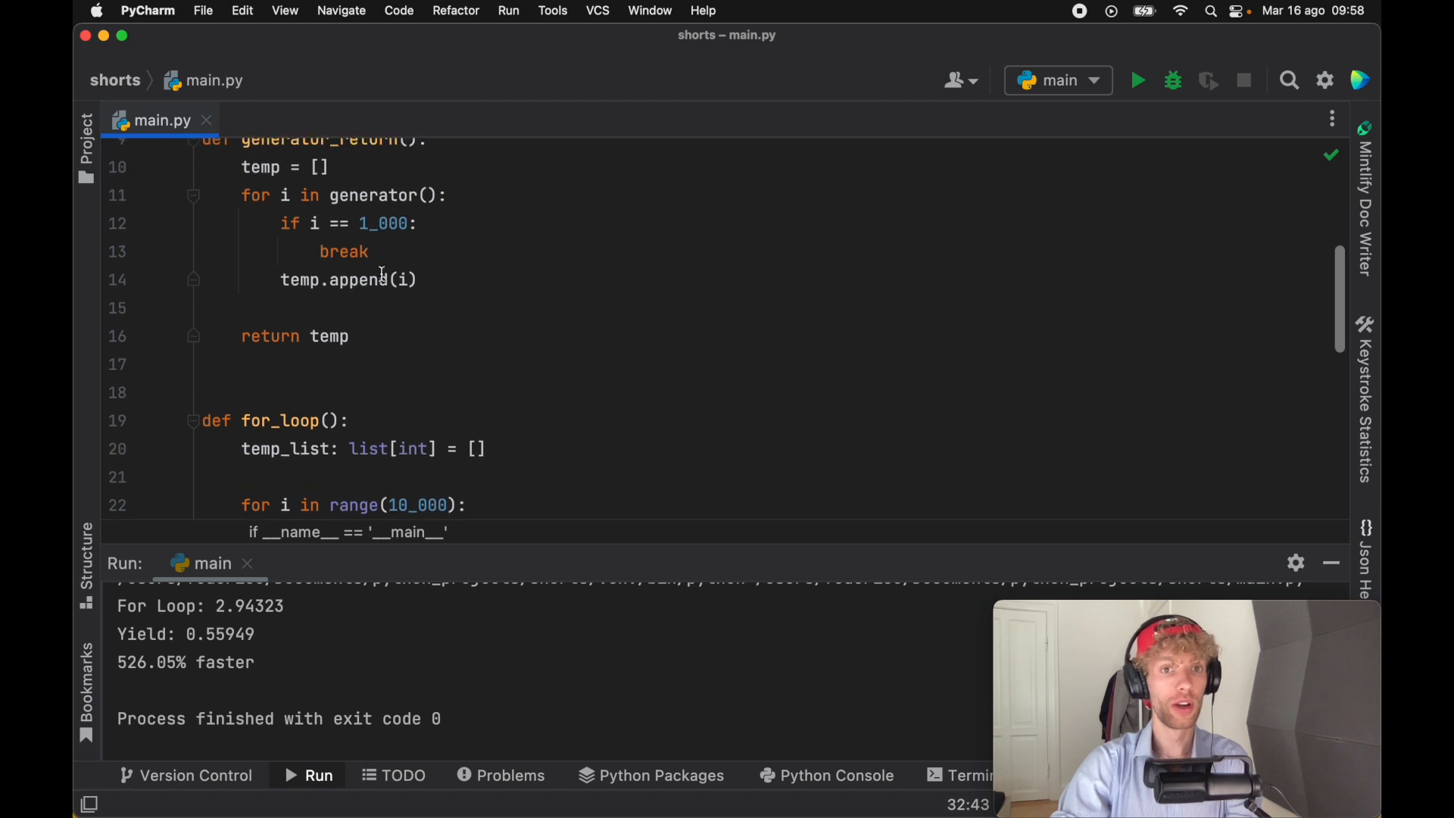
{"action": "left_click_drag", "start_coordinate": [359, 225], "coordinate": [417, 224]}
{"action": "left_click_drag", "start_coordinate": [390, 505], "coordinate": [459, 504]}
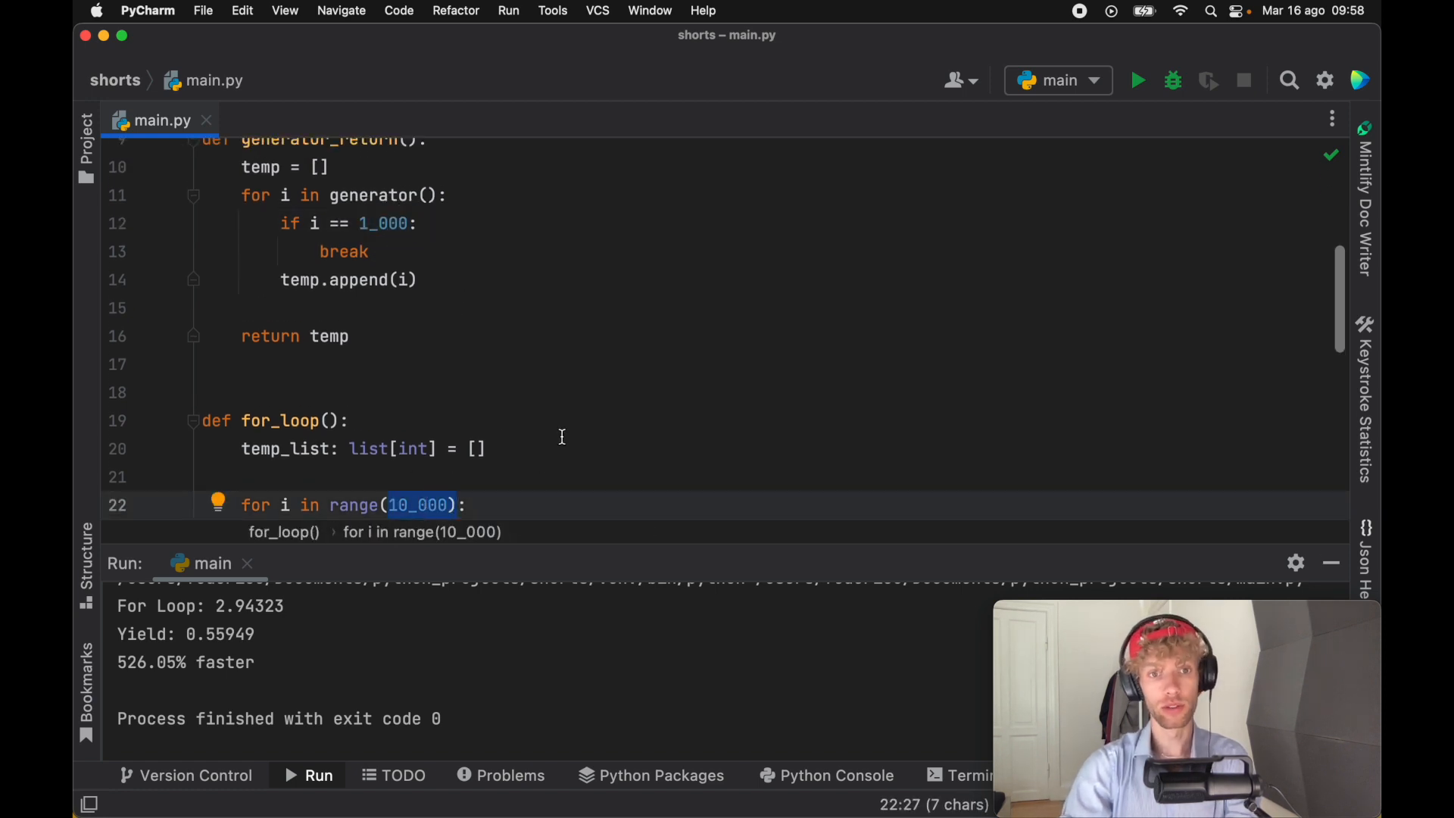
{"action": "scroll", "coordinate": [561, 437], "scroll_direction": "down", "scroll_amount": 8}
{"action": "scroll", "coordinate": [568, 363], "scroll_direction": "down", "scroll_amount": 10}
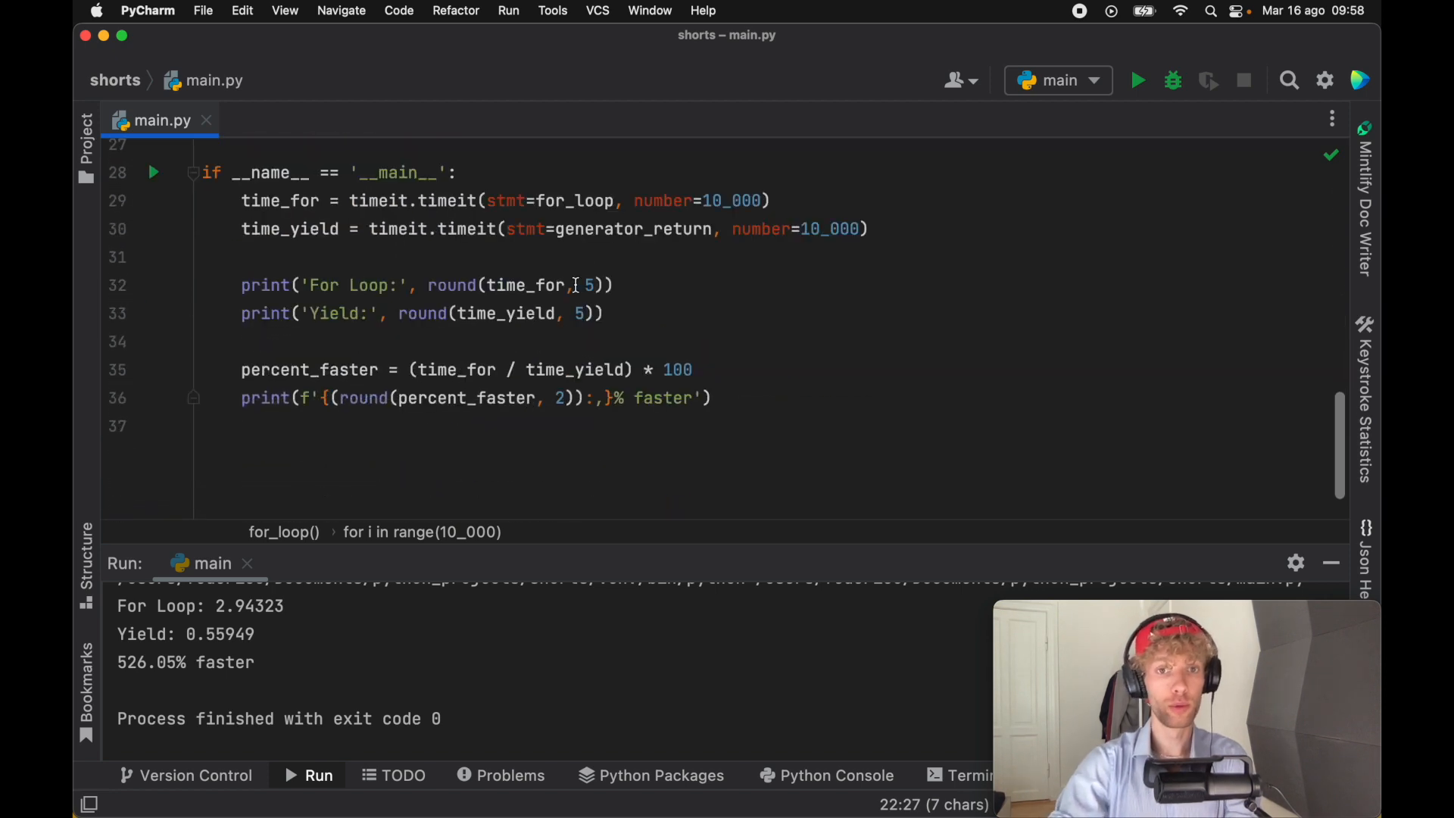
Step: Time the bare generator instead of generator_return and rerun, showing 349,183.15% faster
{"action": "double_click", "coordinate": [597, 229]}
{"action": "type", "text": "g"}
{"action": "key", "text": "Down"}
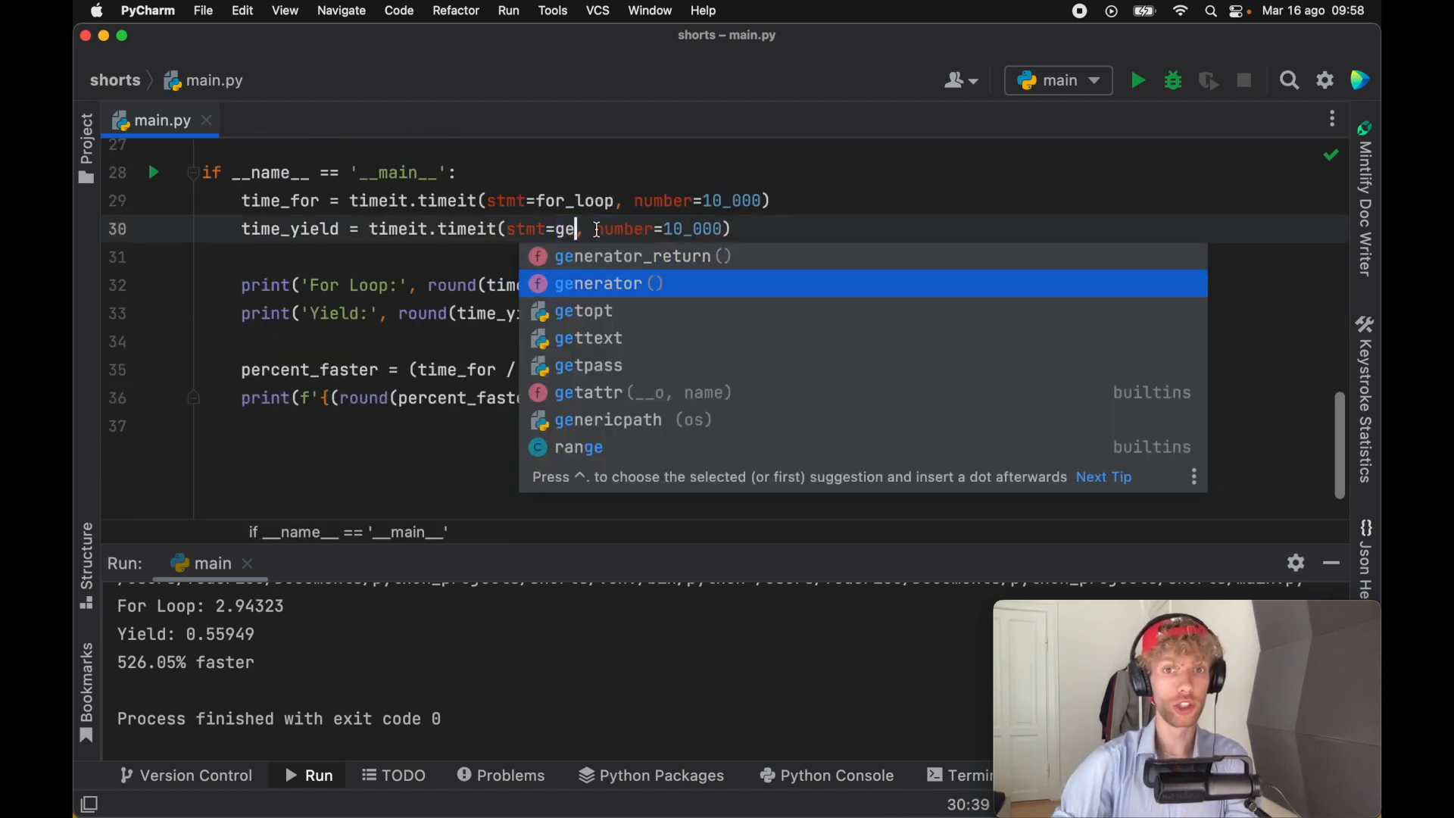
{"action": "type", "text": "e"}
{"action": "key", "text": "Return"}
{"action": "key", "text": "BackSpace"}
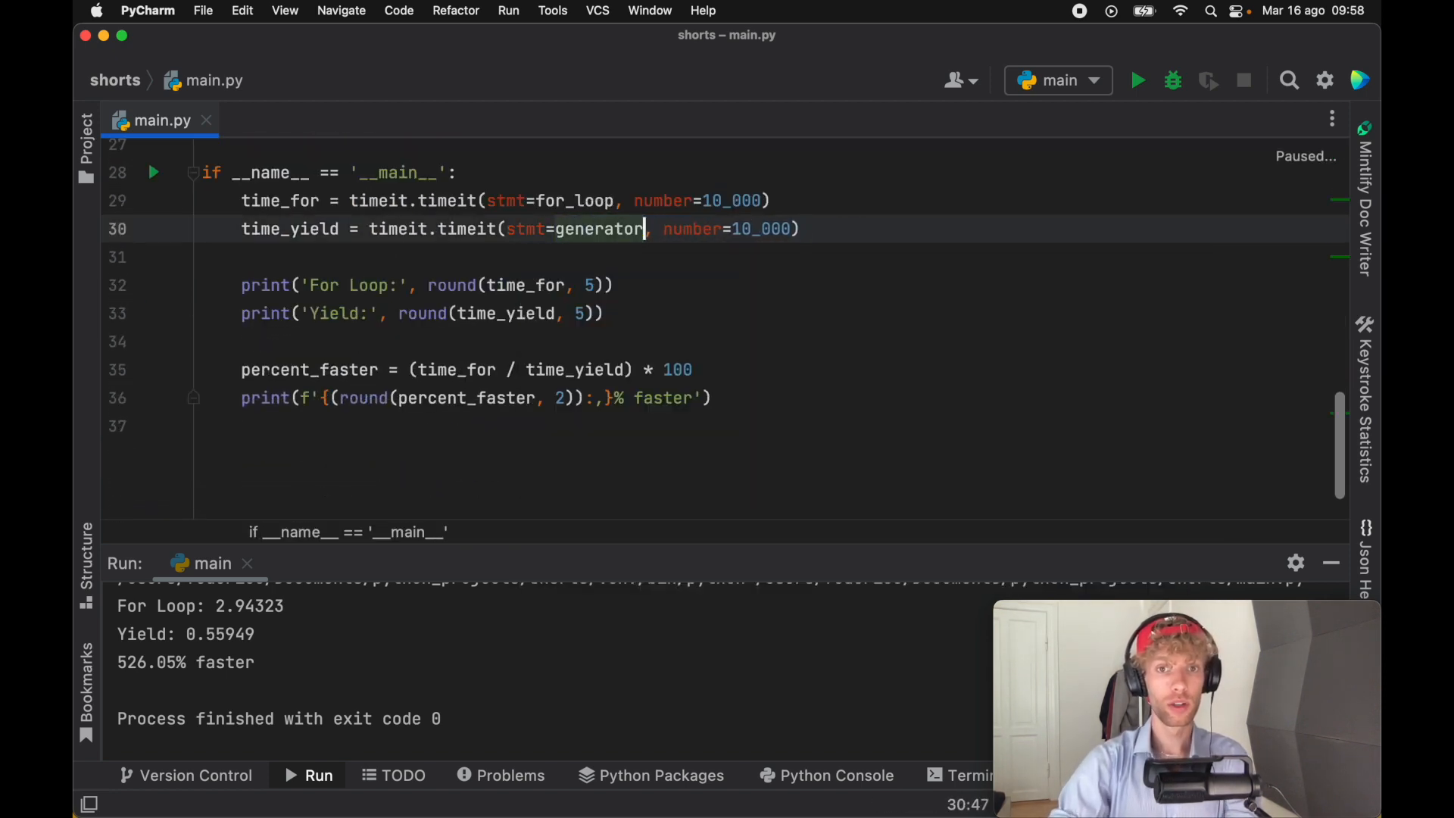
{"action": "key", "text": "ctrl+r"}
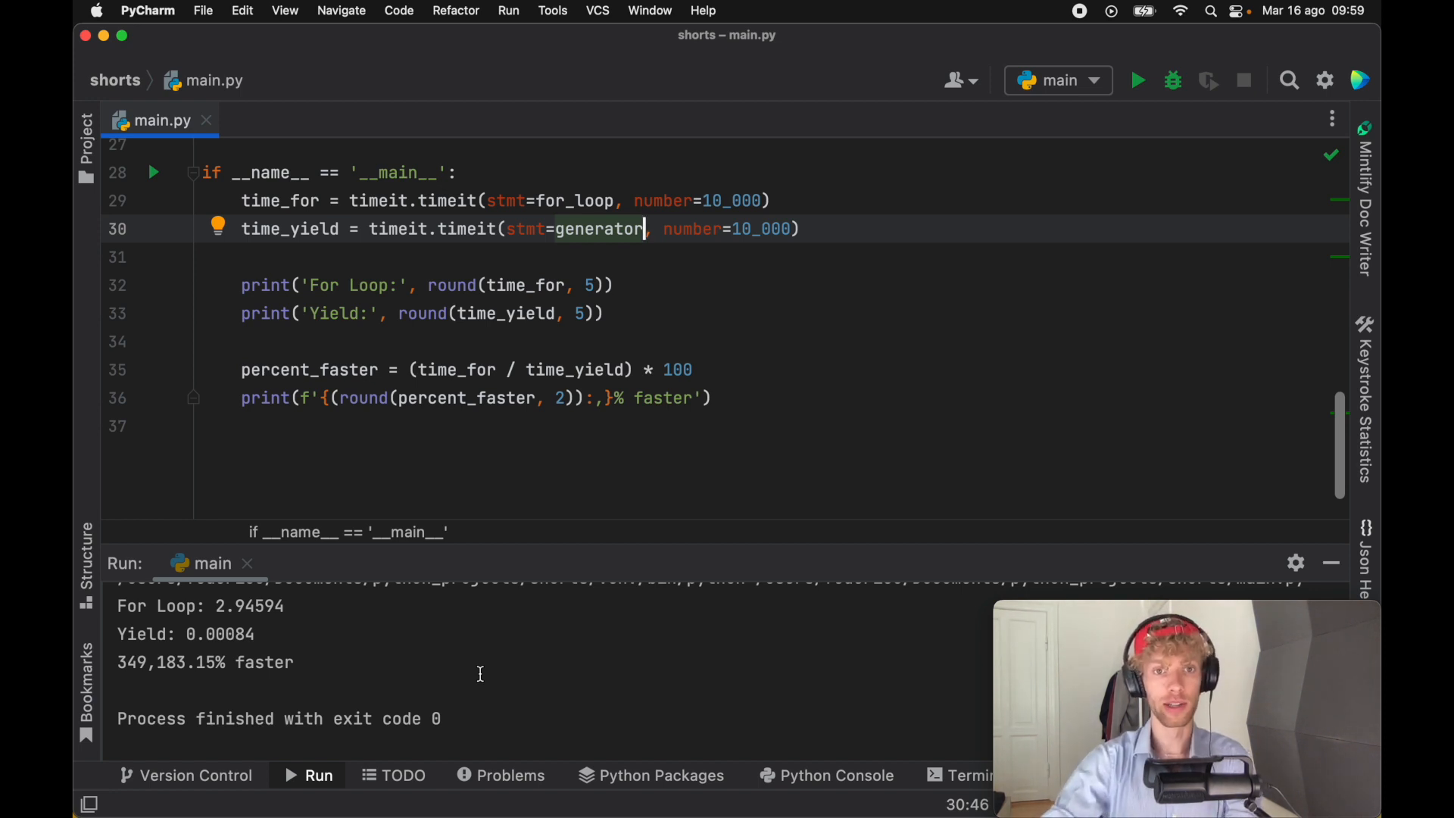
Step: Highlight the for_loop and generator statements being timed in the results
{"action": "left_click", "coordinate": [606, 232]}
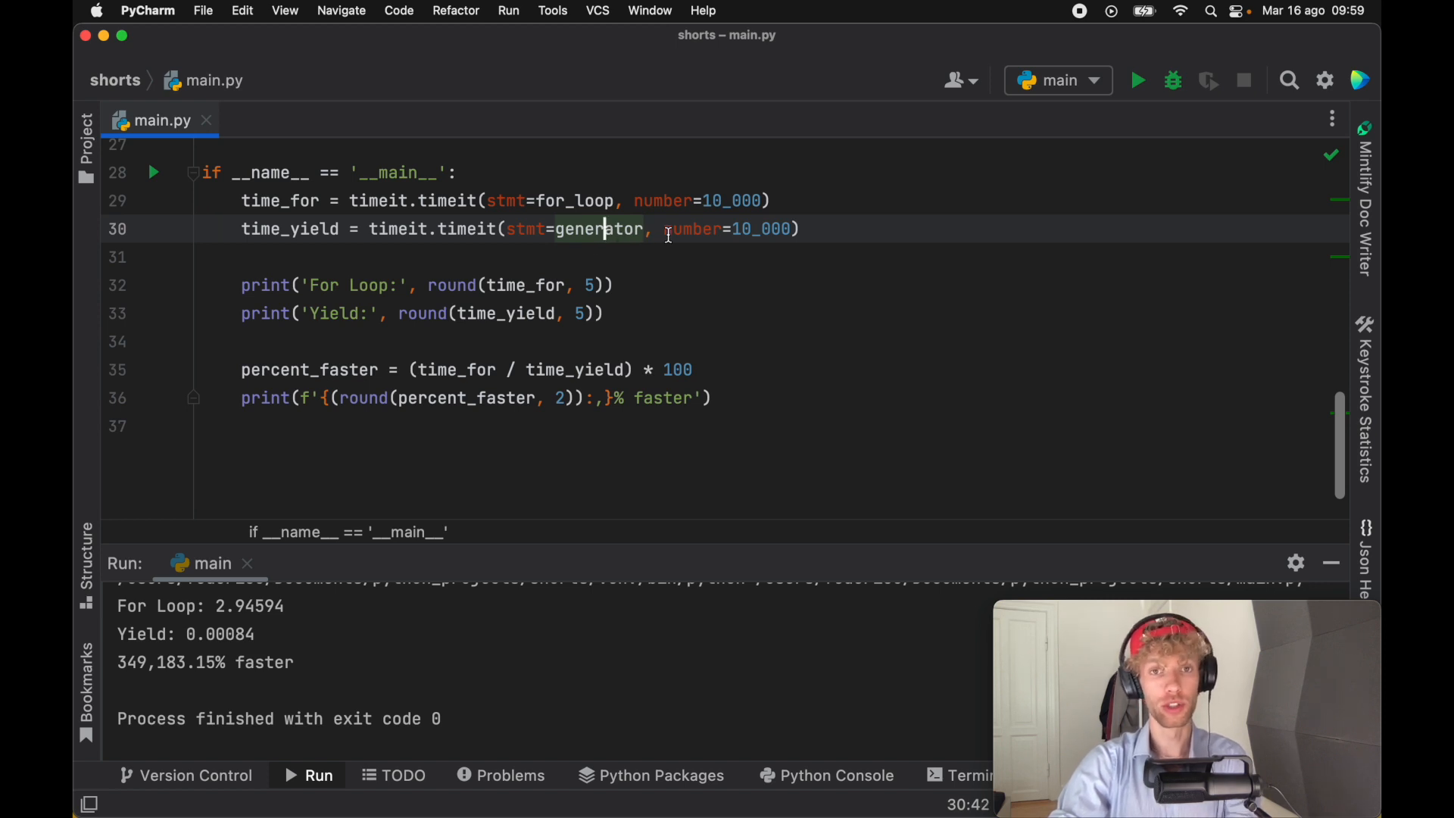
{"action": "left_click", "coordinate": [952, 374]}
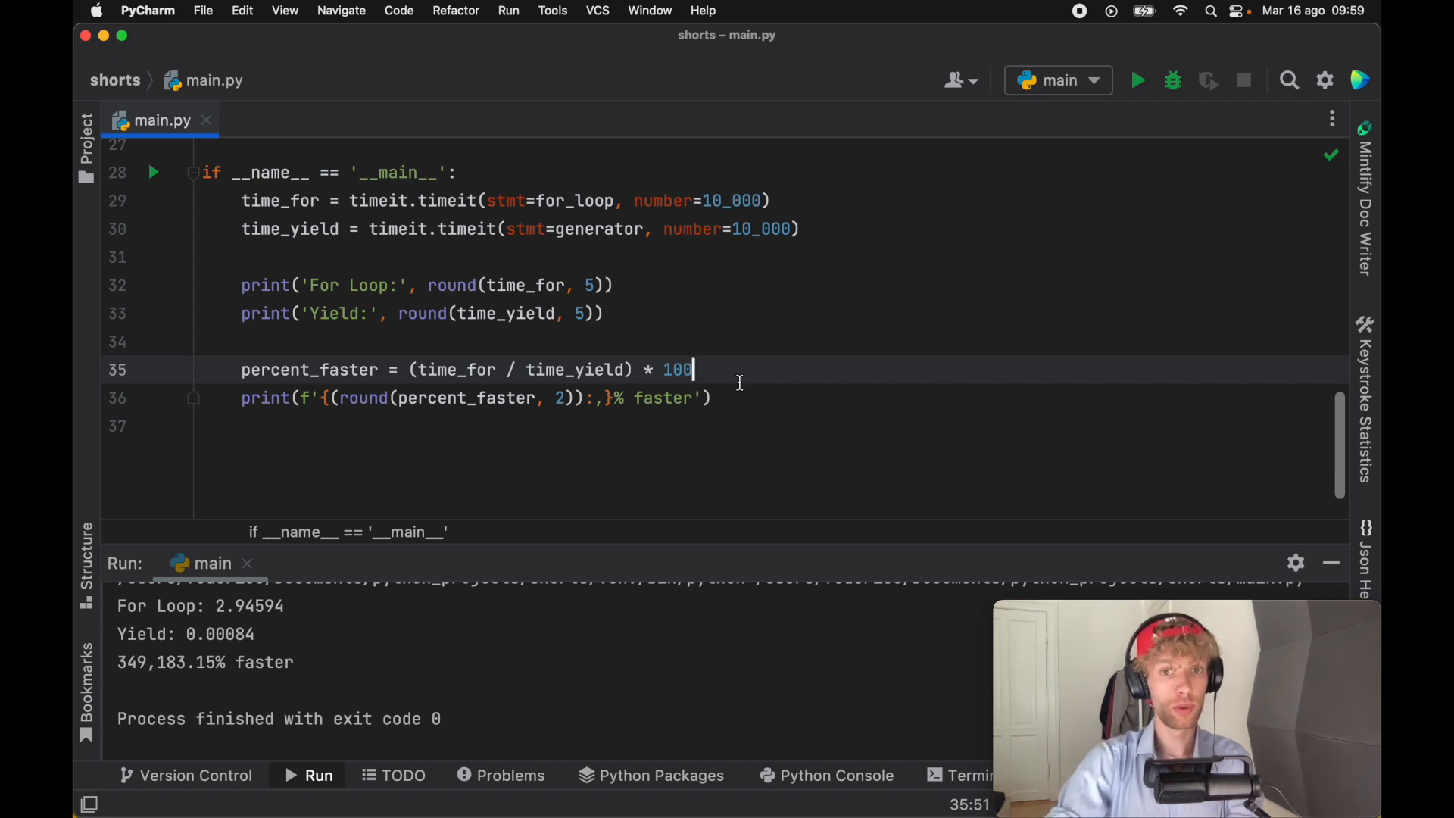
{"action": "left_click_drag", "start_coordinate": [537, 200], "coordinate": [625, 200]}
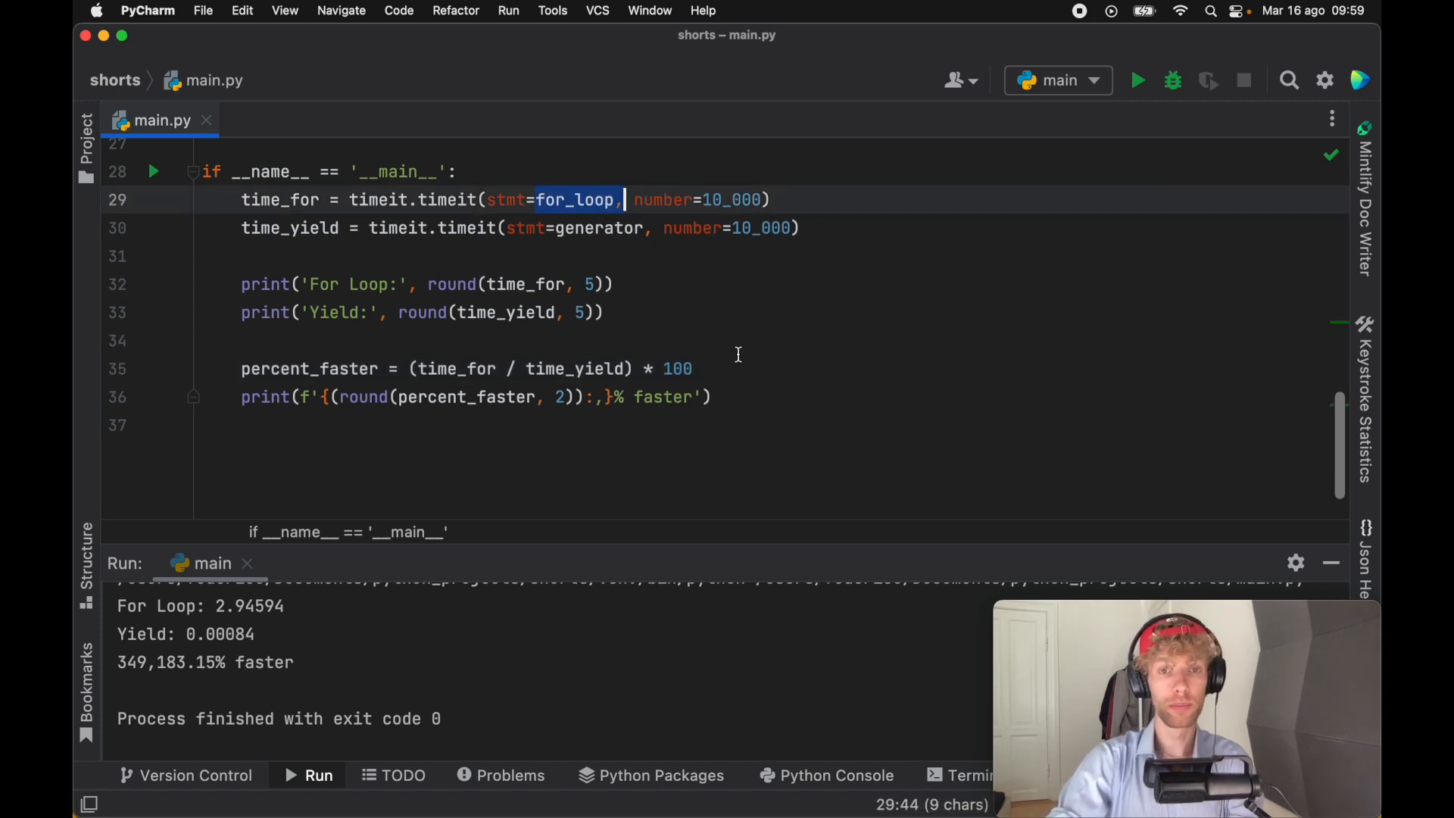
{"action": "scroll", "coordinate": [737, 355], "scroll_direction": "down", "scroll_amount": 1}
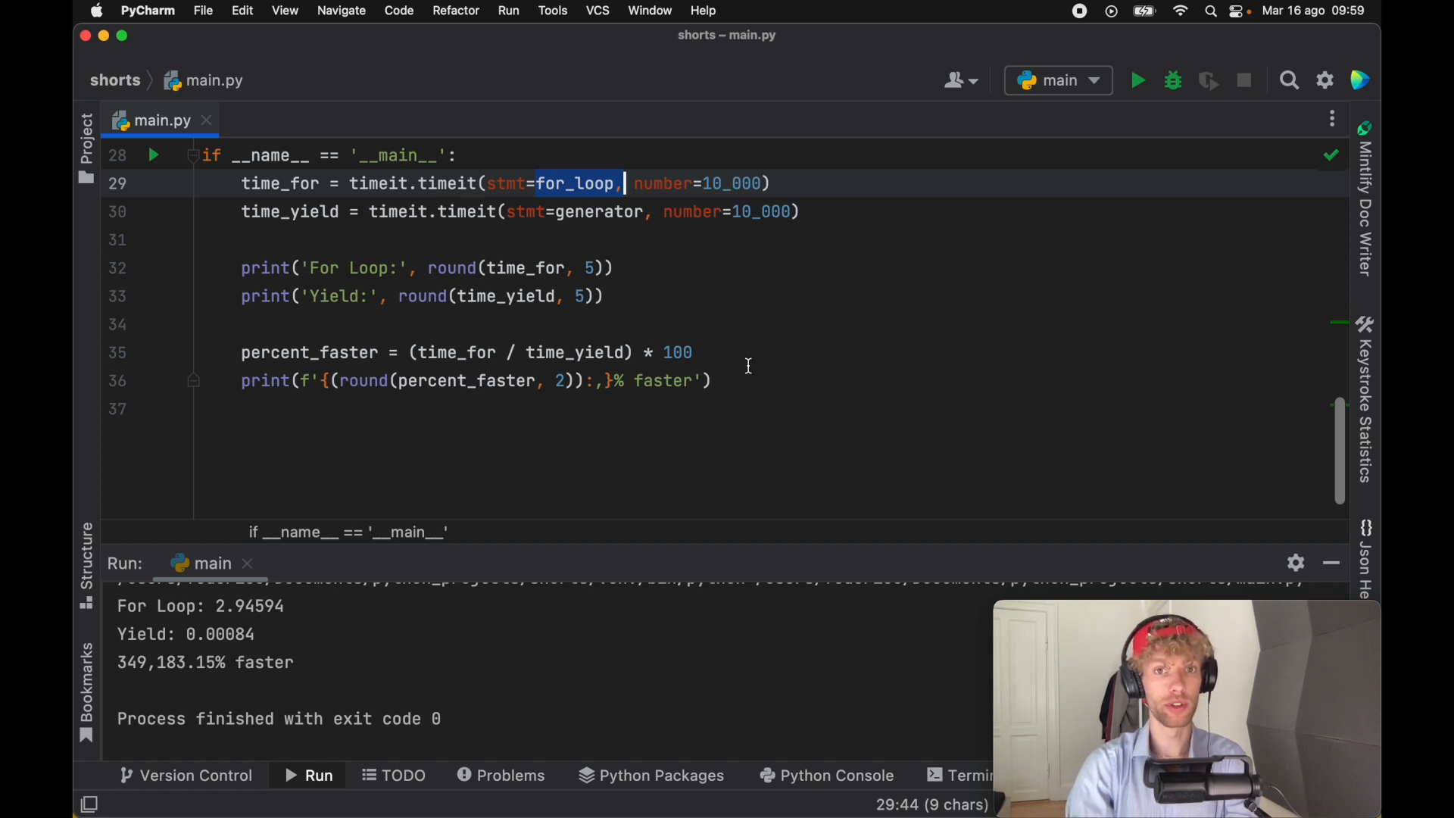
{"action": "left_click_drag", "start_coordinate": [555, 211], "coordinate": [633, 211]}
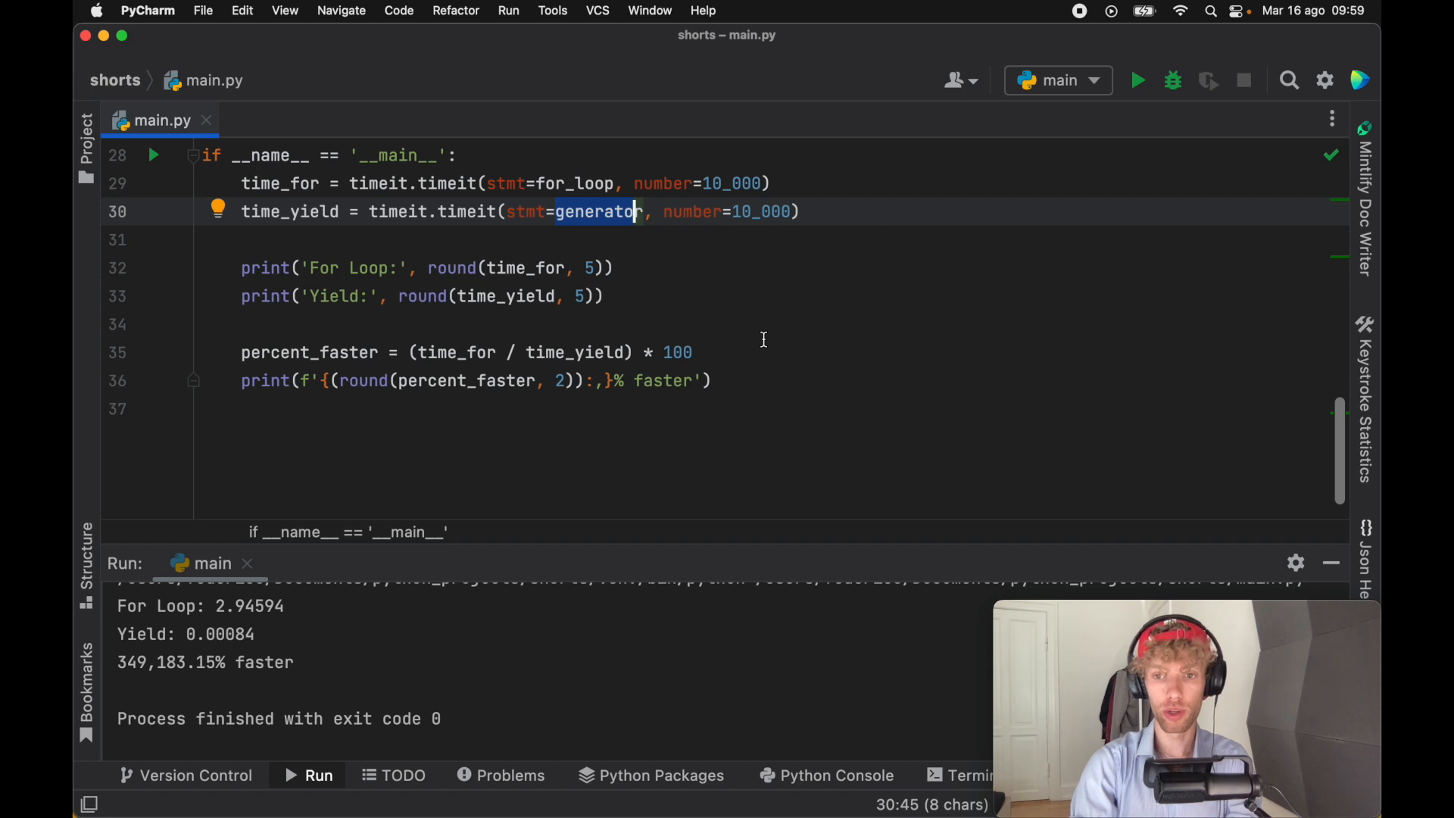
{"action": "scroll", "coordinate": [763, 338], "scroll_direction": "up", "scroll_amount": 2}
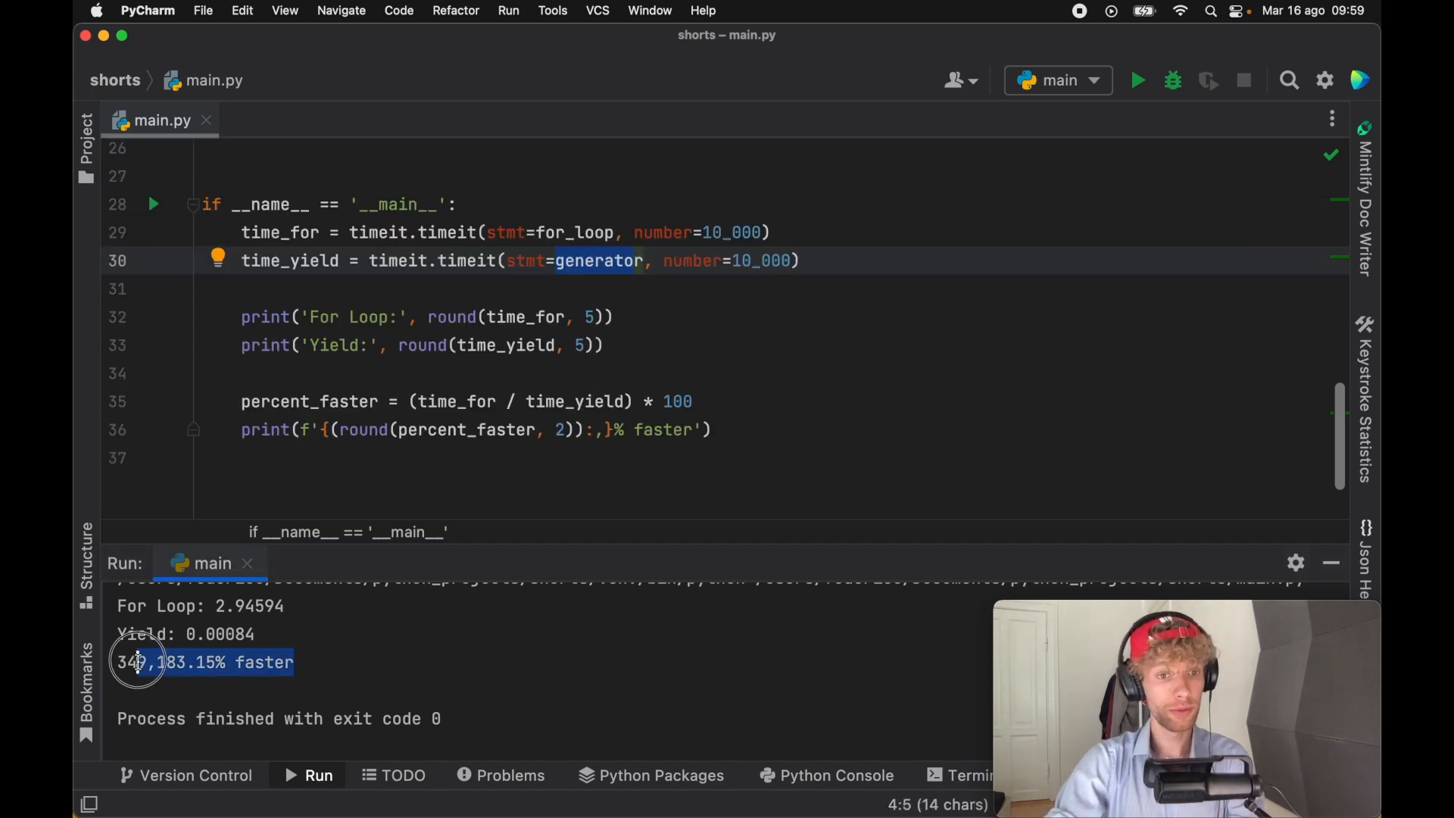
{"action": "left_click_drag", "start_coordinate": [318, 662], "coordinate": [119, 662]}
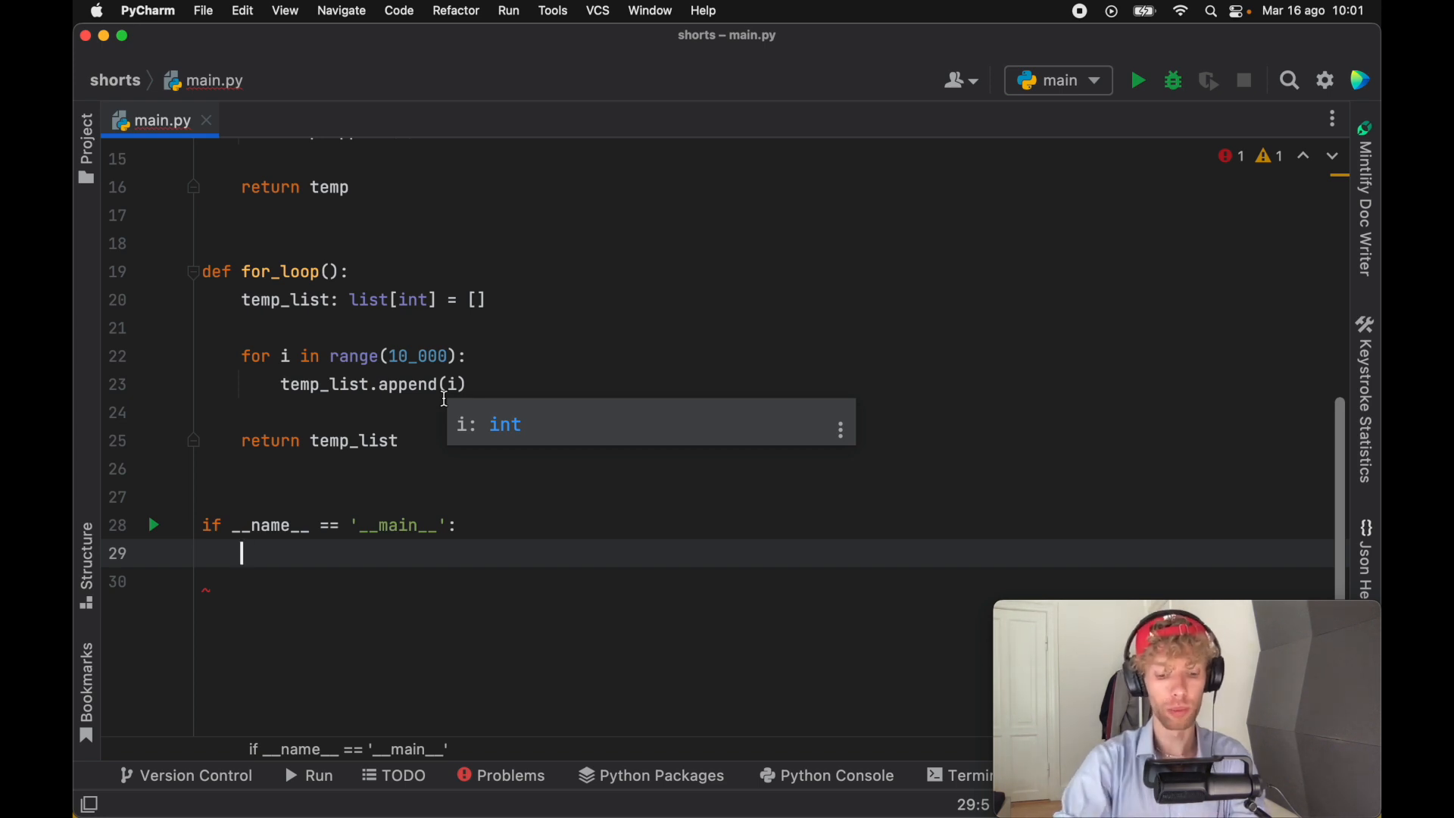
{"action": "type", "text": "yei"}
Step: Finish the yield_comp generator comprehension on line 29 and compare it with the generator function
{"action": "key", "text": "BackSpace"}
{"action": "key", "text": "BackSpace"}
{"action": "type", "text": "ie"}
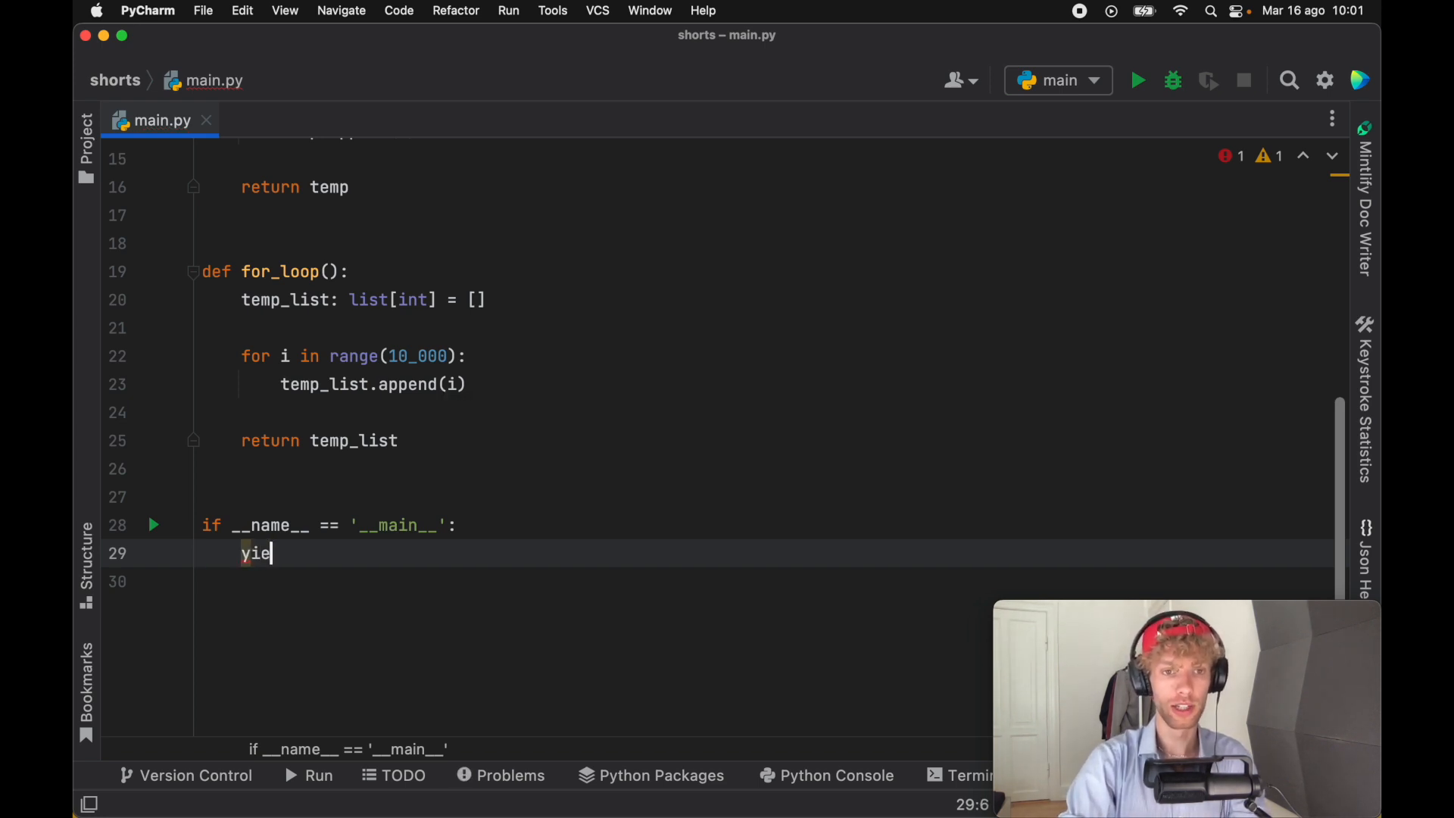
{"action": "type", "text": "ld_comp "}
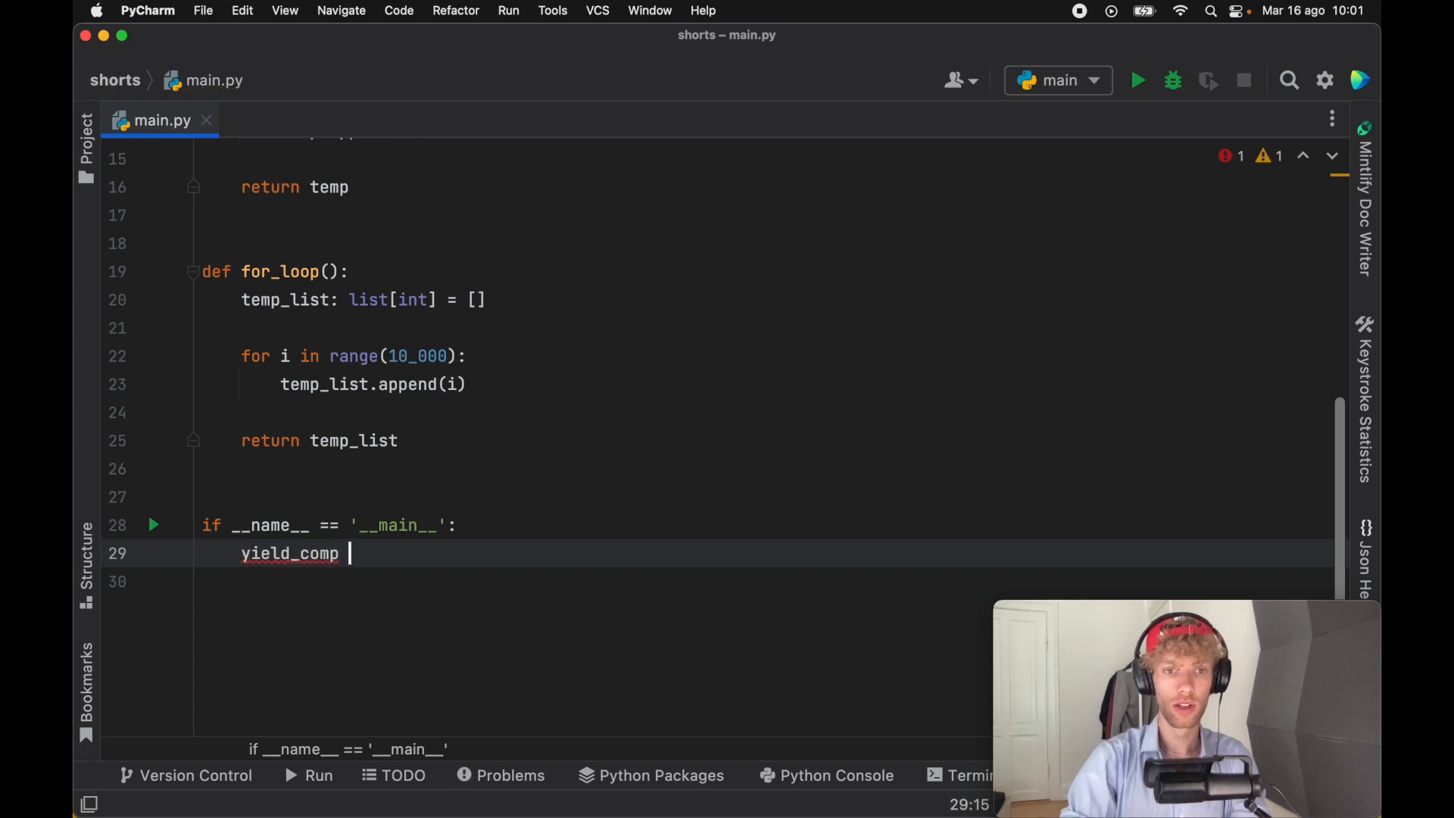
{"action": "type", "text": "= ("}
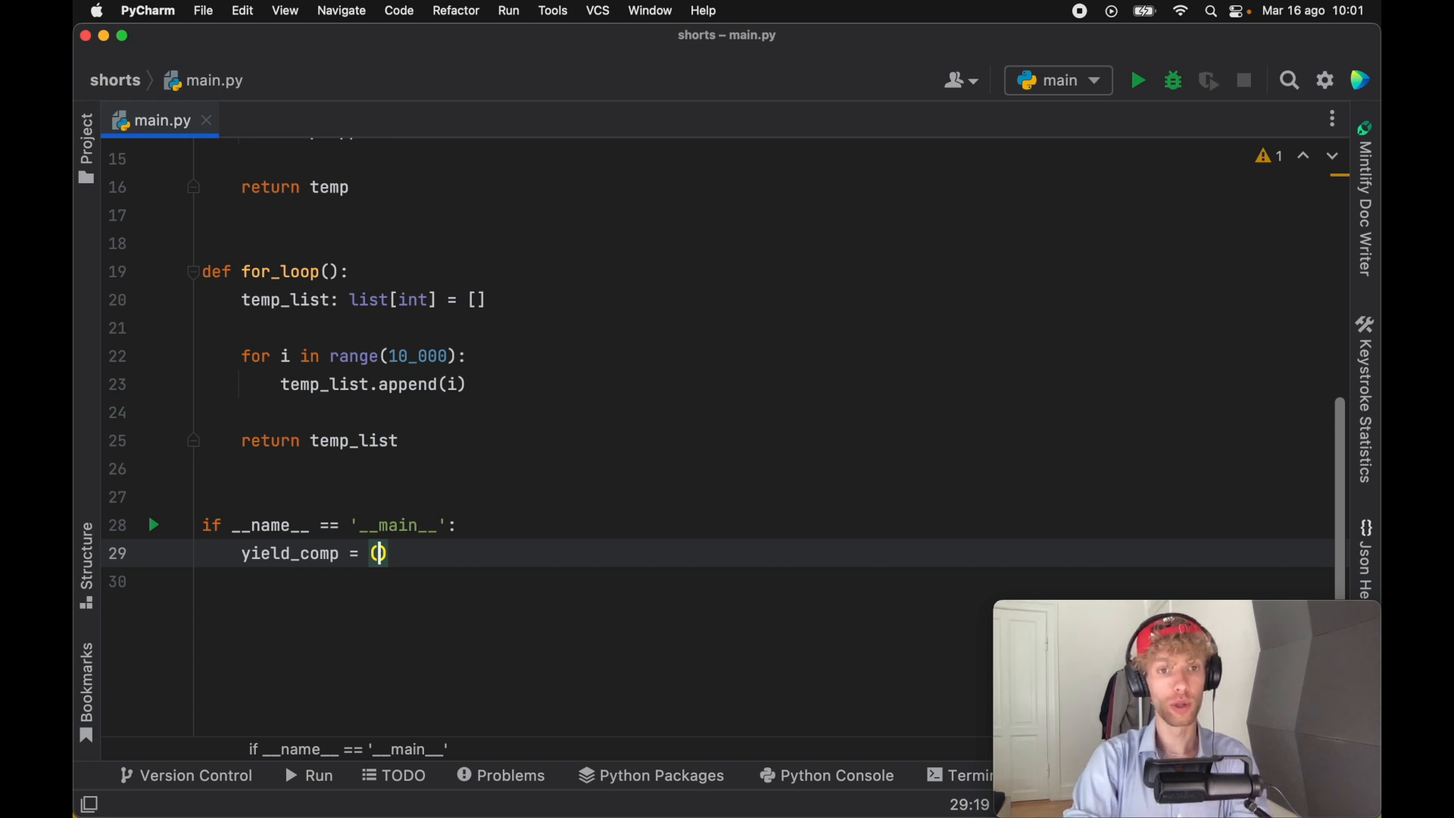
{"action": "type", "text": "ield_comp ="}
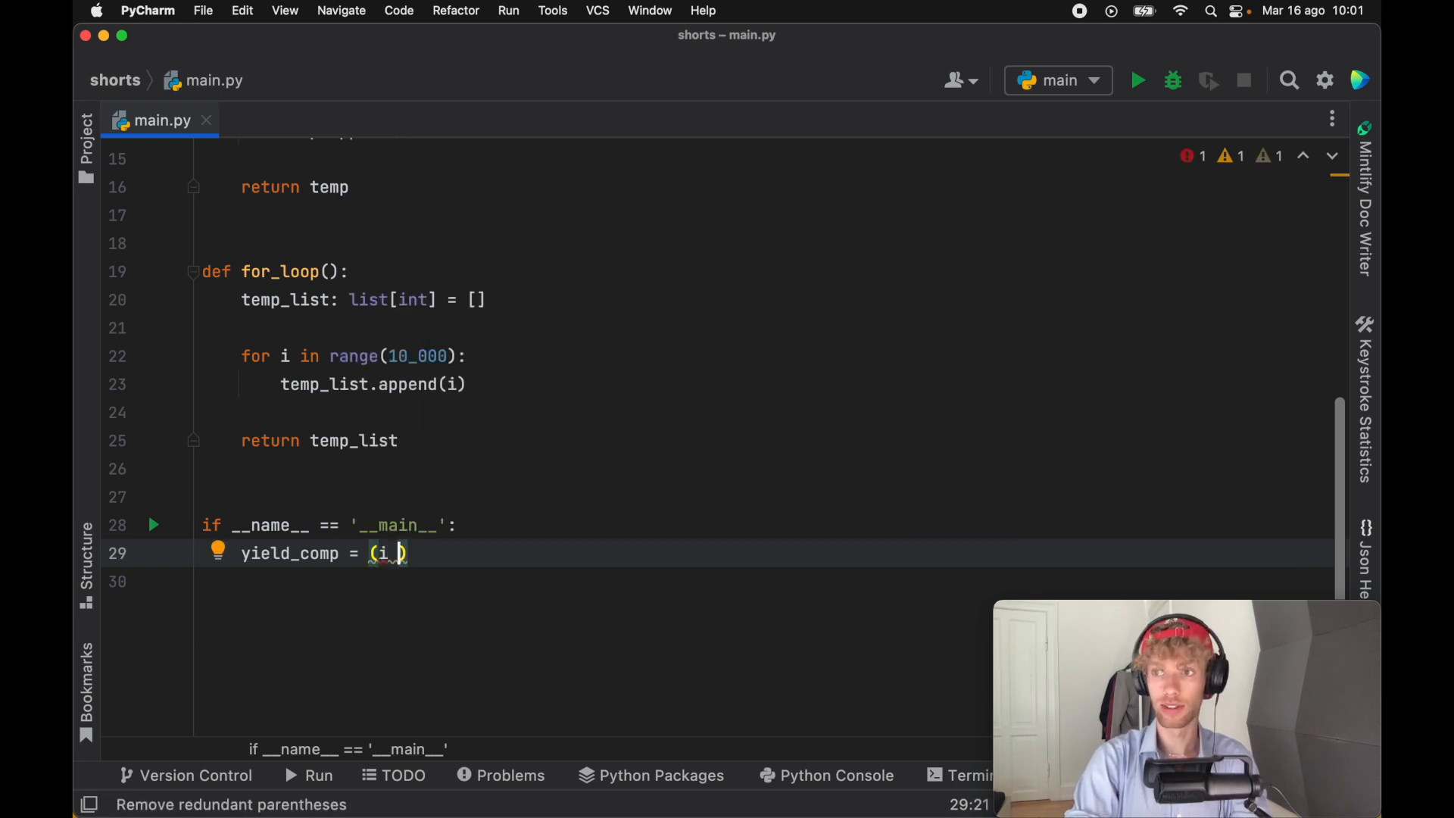
{"action": "type", "text": " (i for i  "}
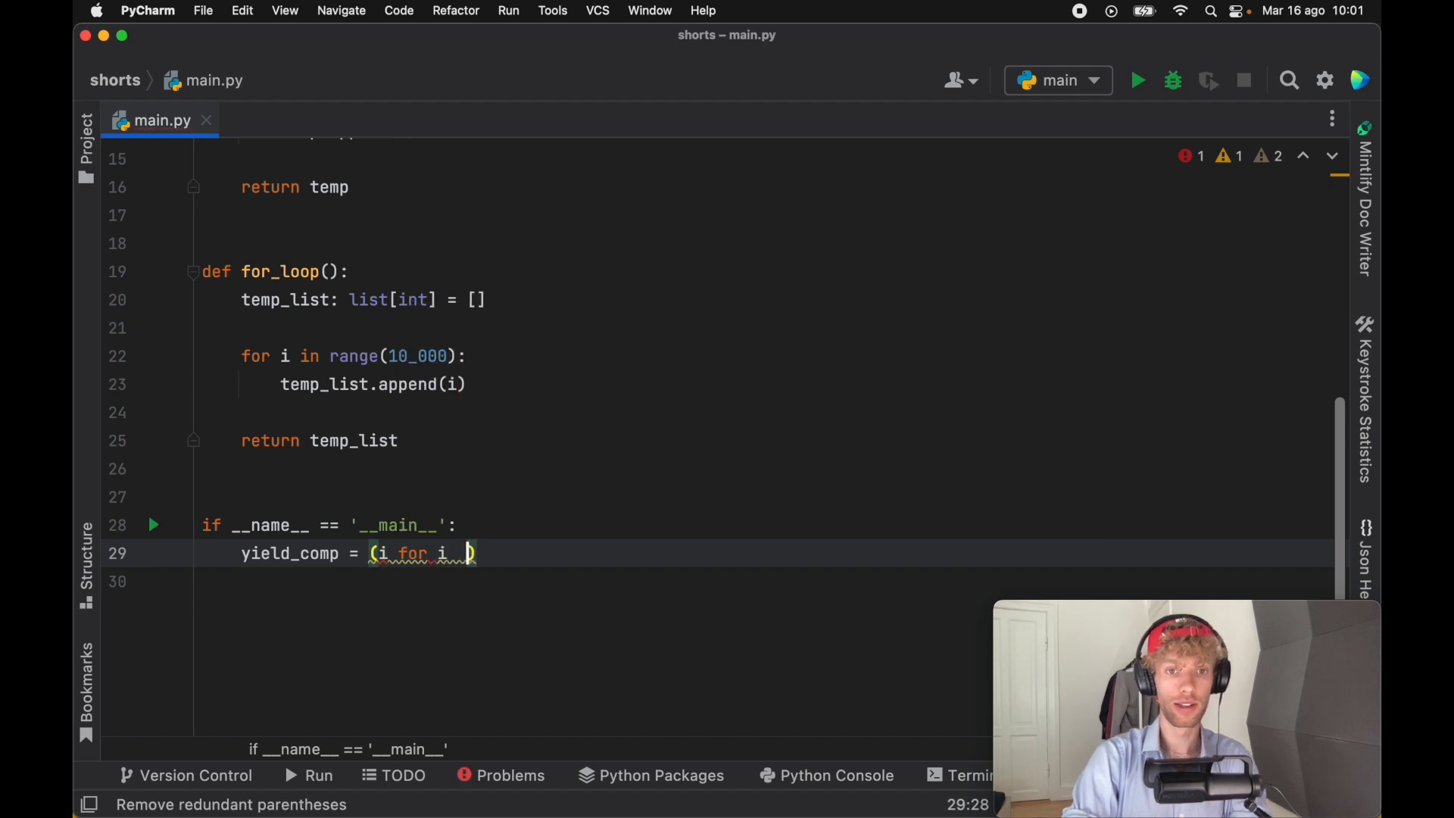
{"action": "type", "text": "in range(10_000"}
{"action": "left_click_drag", "start_coordinate": [700, 558], "coordinate": [247, 553]}
{"action": "scroll", "coordinate": [361, 541], "scroll_direction": "up", "scroll_amount": 5}
{"action": "scroll", "coordinate": [361, 541], "scroll_direction": "up", "scroll_amount": 2}
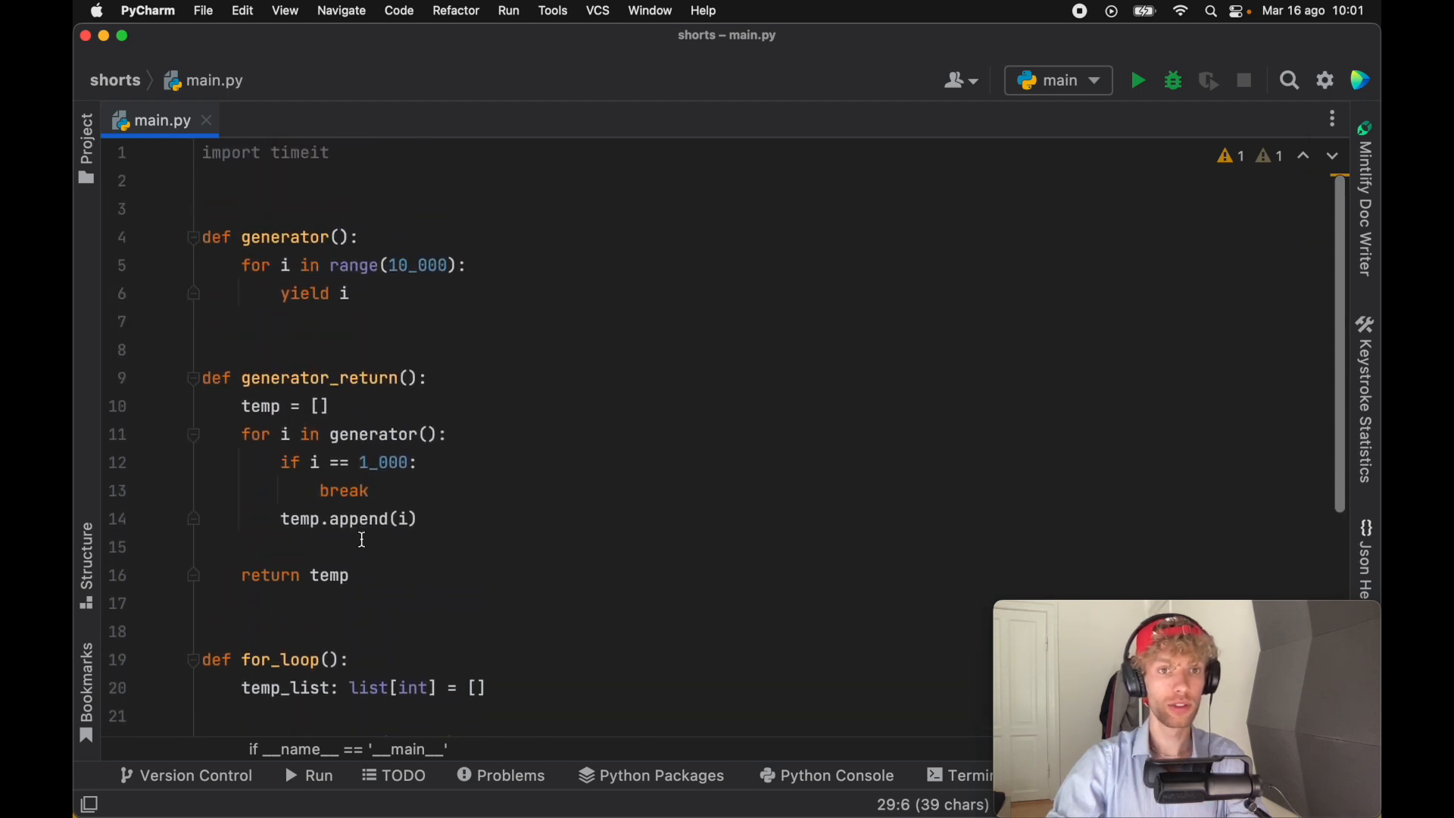
{"action": "left_click_drag", "start_coordinate": [406, 299], "coordinate": [163, 240]}
{"action": "left_click", "coordinate": [470, 293]}
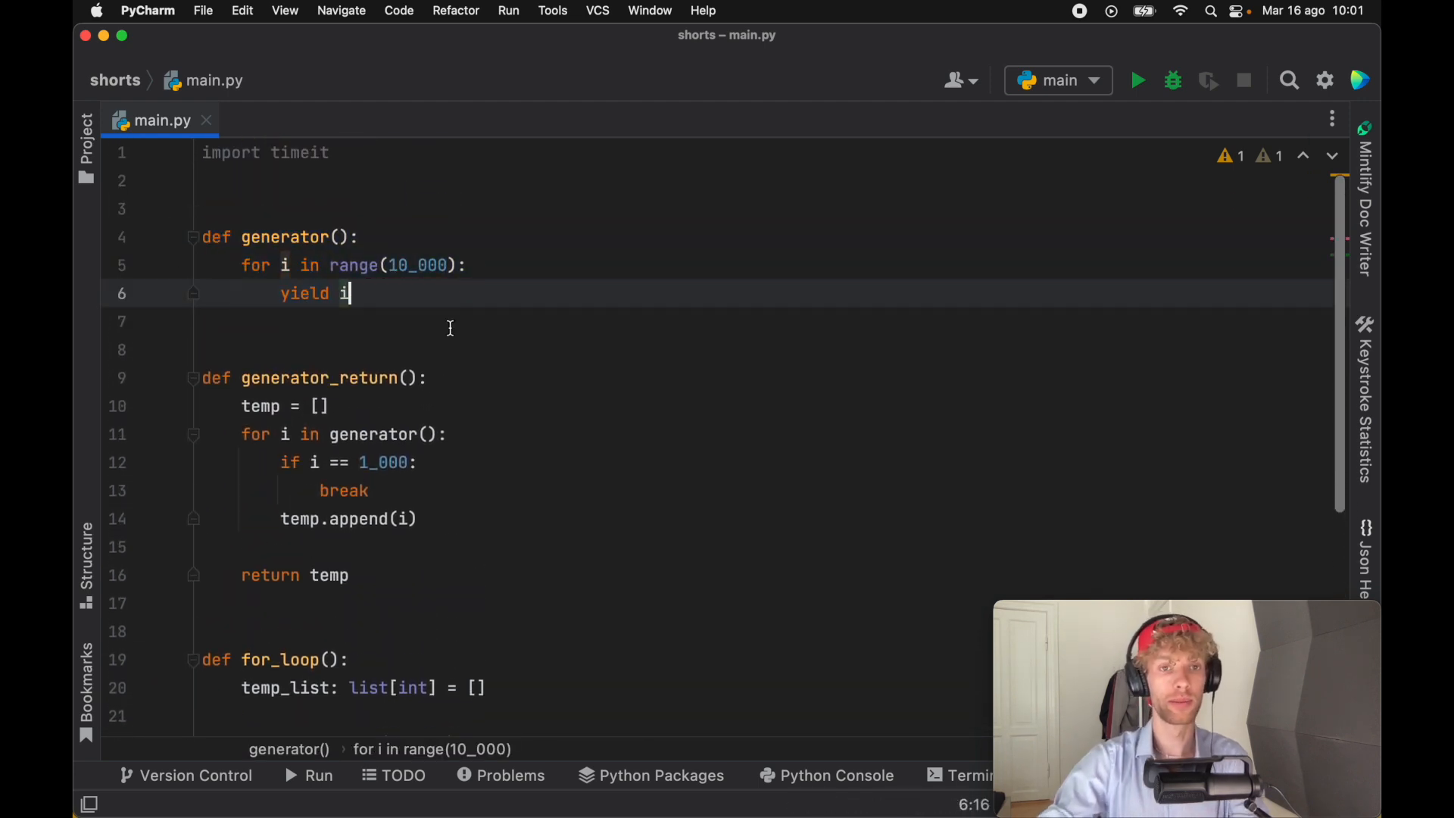
{"action": "scroll", "coordinate": [450, 329], "scroll_direction": "down", "scroll_amount": 5}
{"action": "left_click_drag", "start_coordinate": [241, 609], "coordinate": [342, 609]}
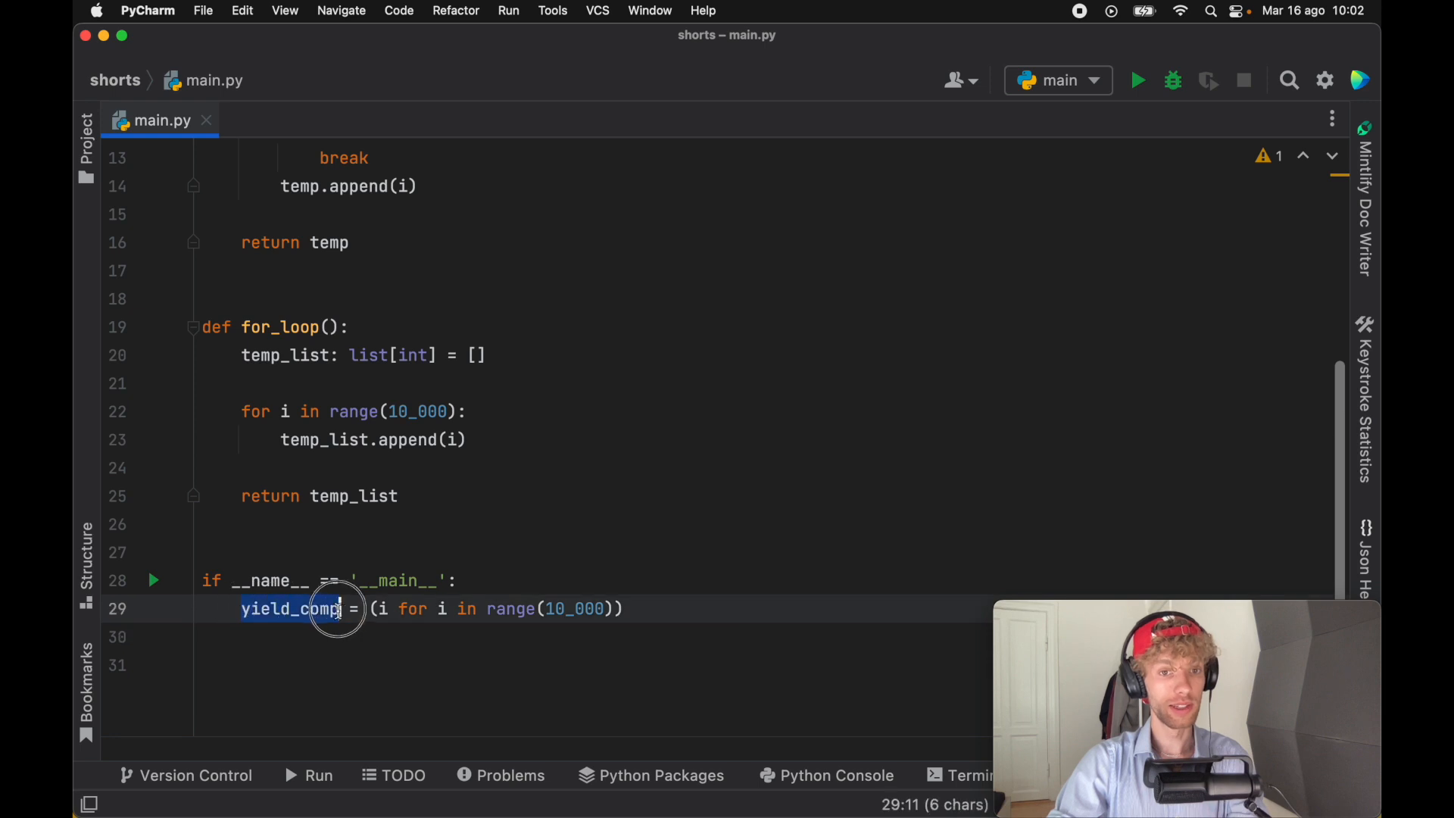
{"action": "left_click", "coordinate": [728, 609]}
Step: Add l = [i for i in yield_comp] and print(l) below the comprehension
{"action": "key", "text": "Return"}
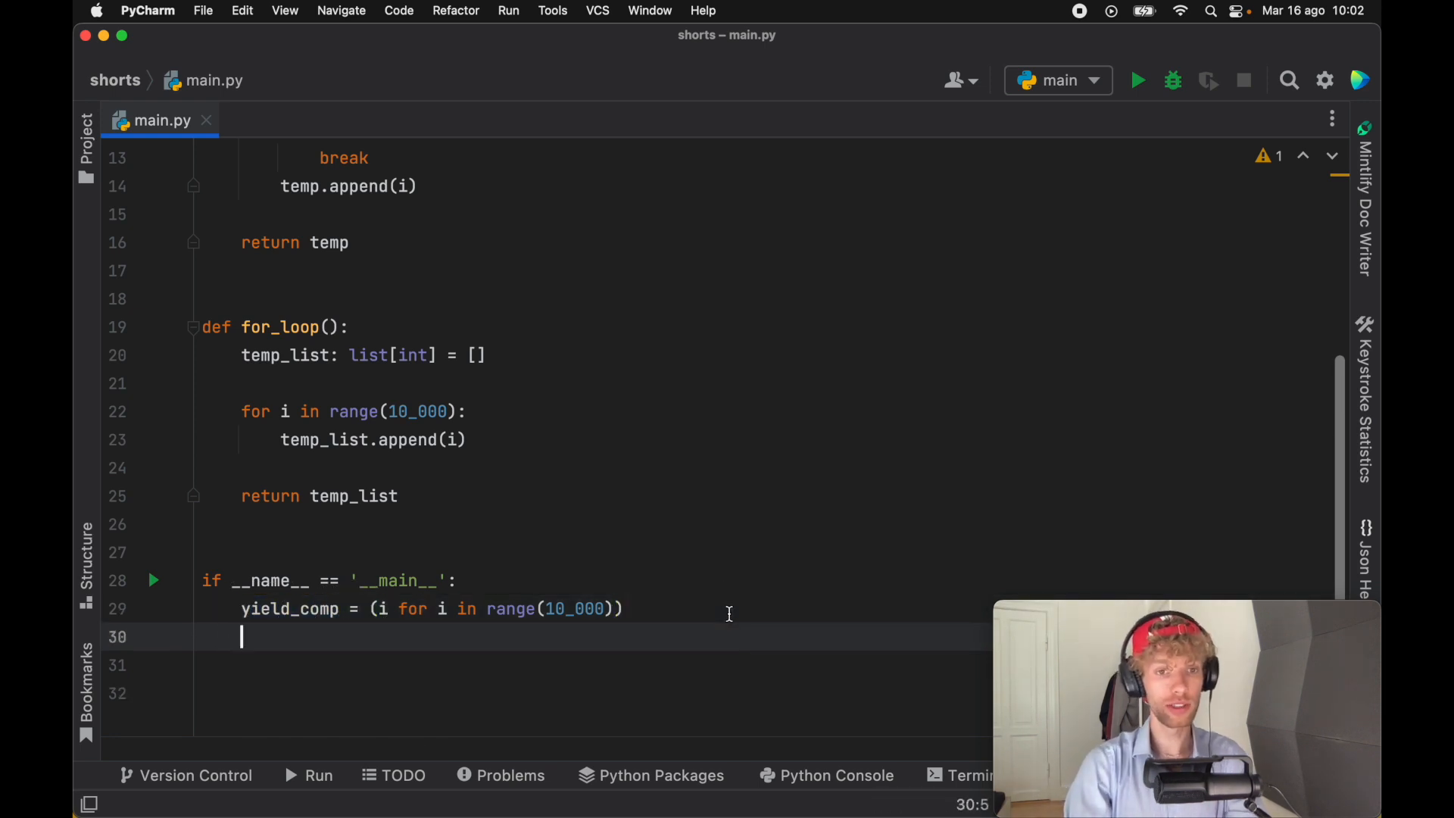
{"action": "type", "text": "l "}
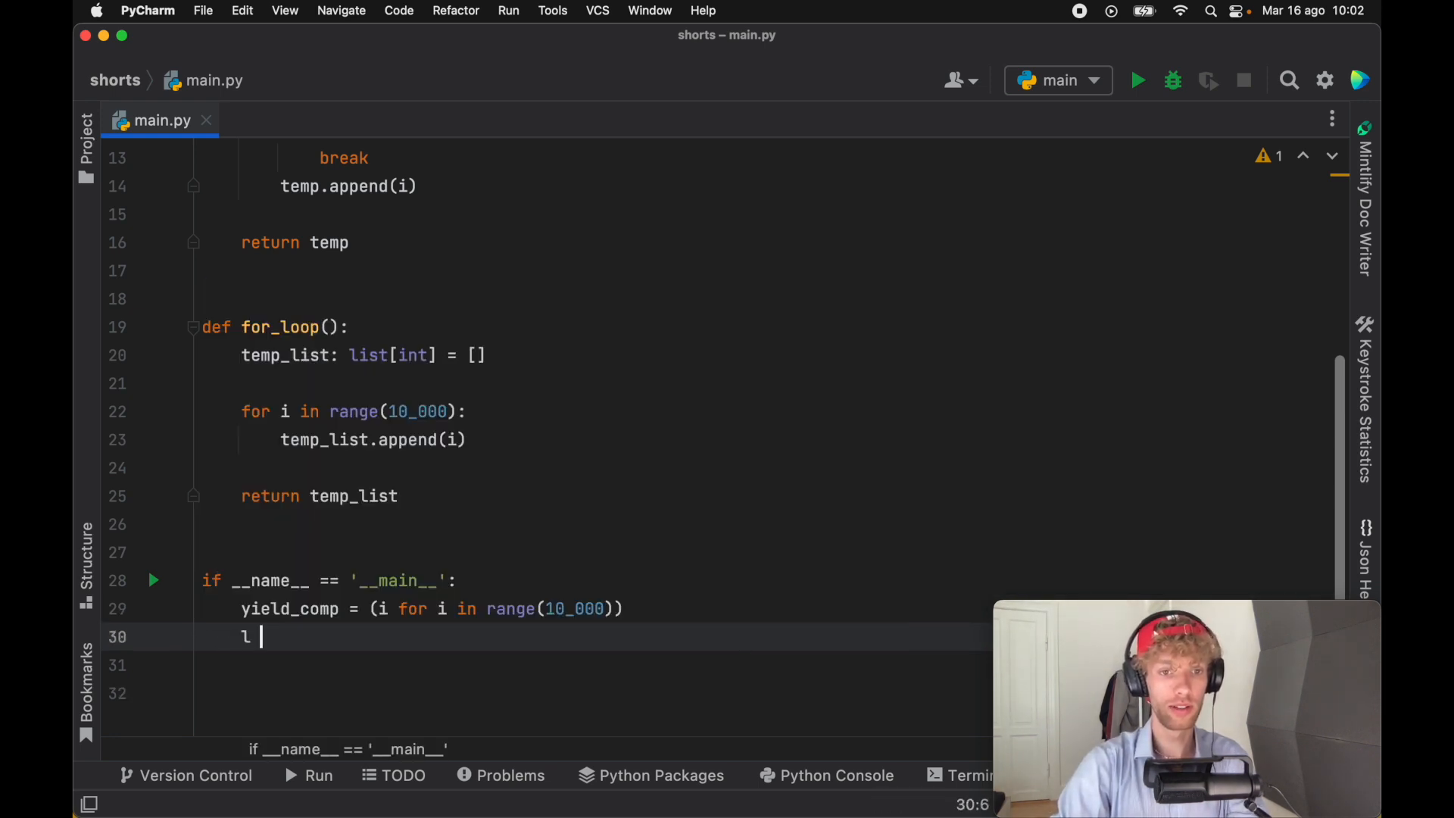
{"action": "type", "text": "= ["}
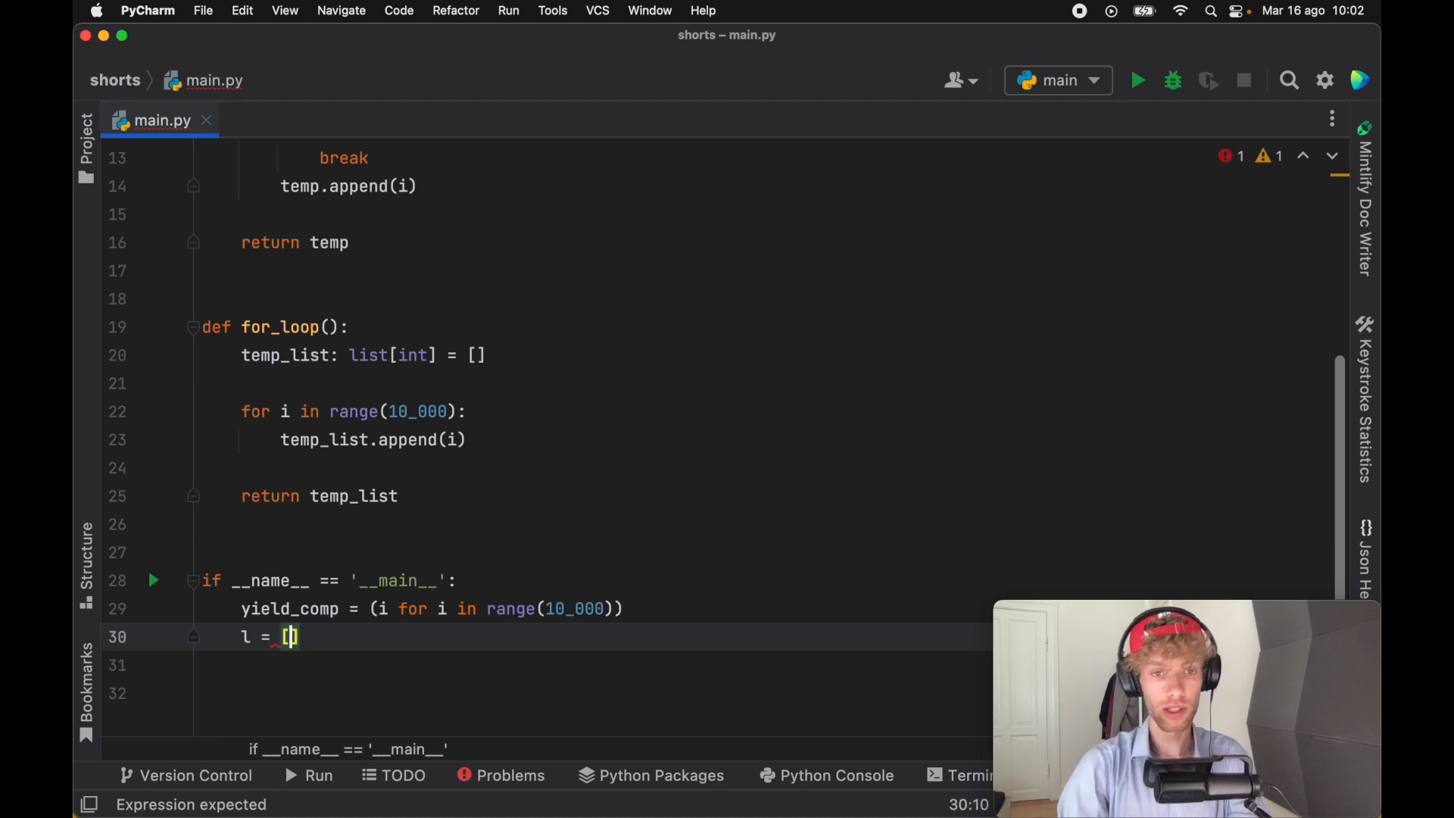
{"action": "type", "text": "i for i "}
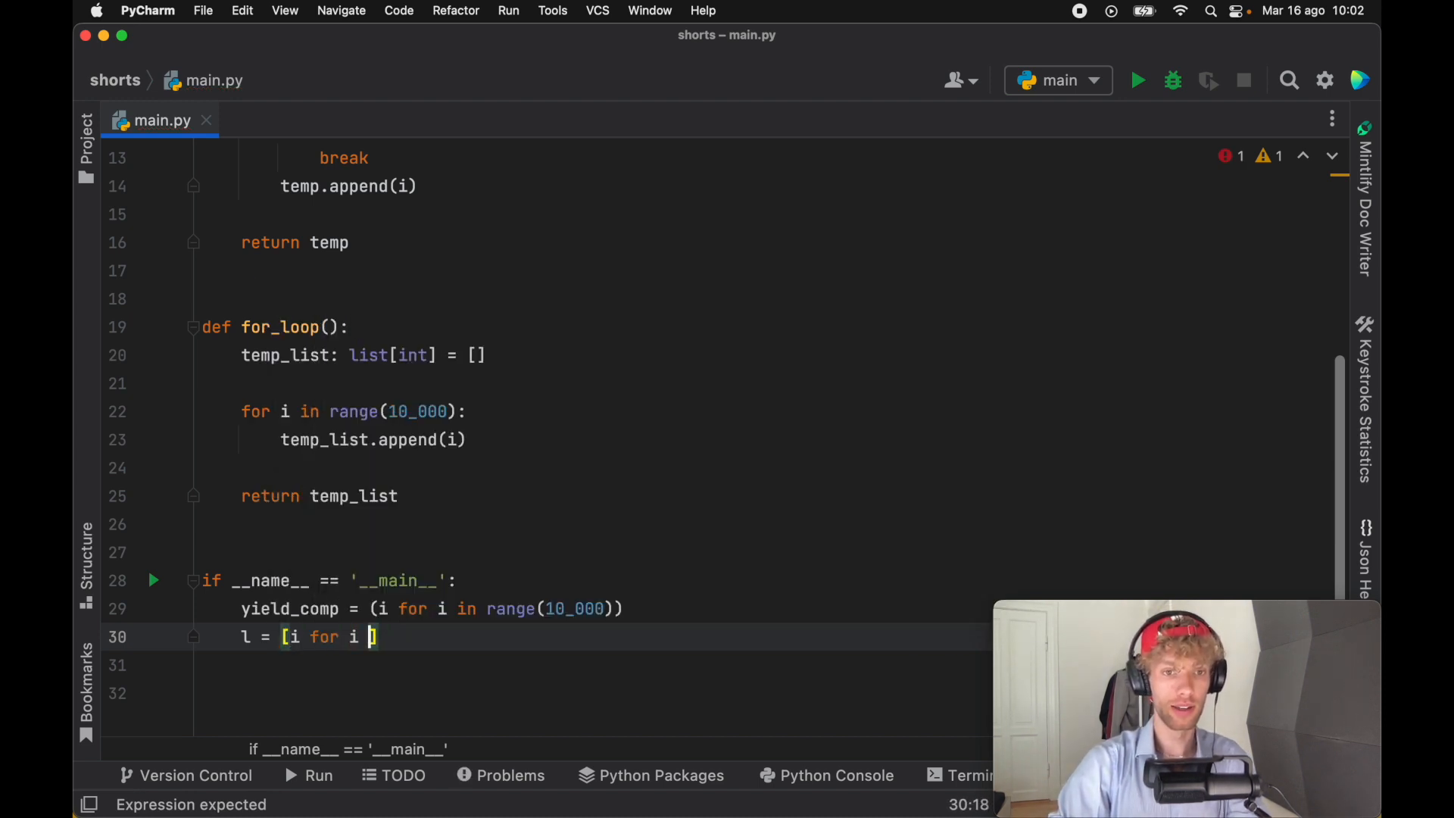
{"action": "type", "text": "in y"}
{"action": "key", "text": "Return"}
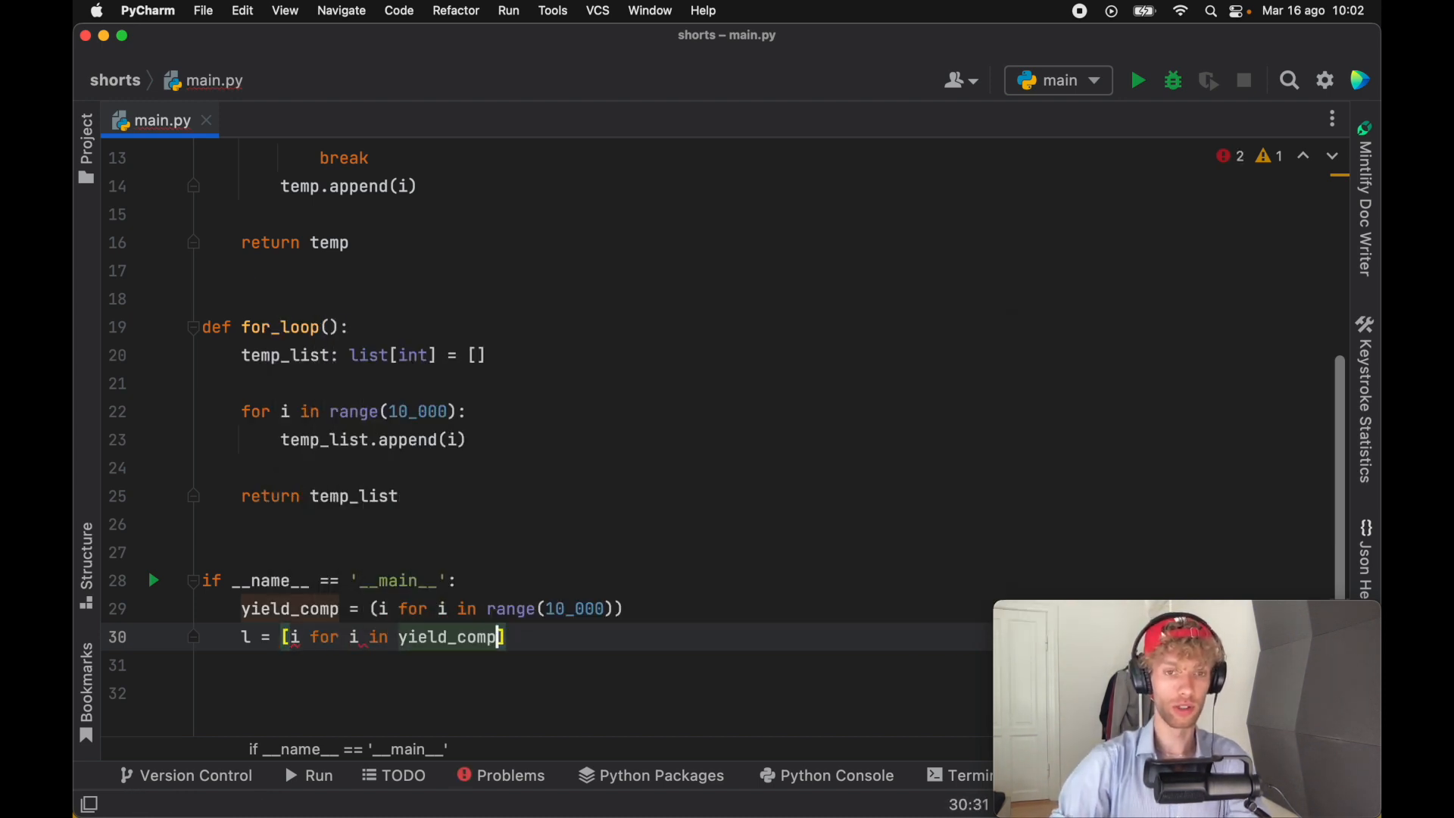
{"action": "key", "text": "shift+Return"}
{"action": "type", "text": "pr"}
{"action": "key", "text": "Return"}
{"action": "type", "text": "print(l"}
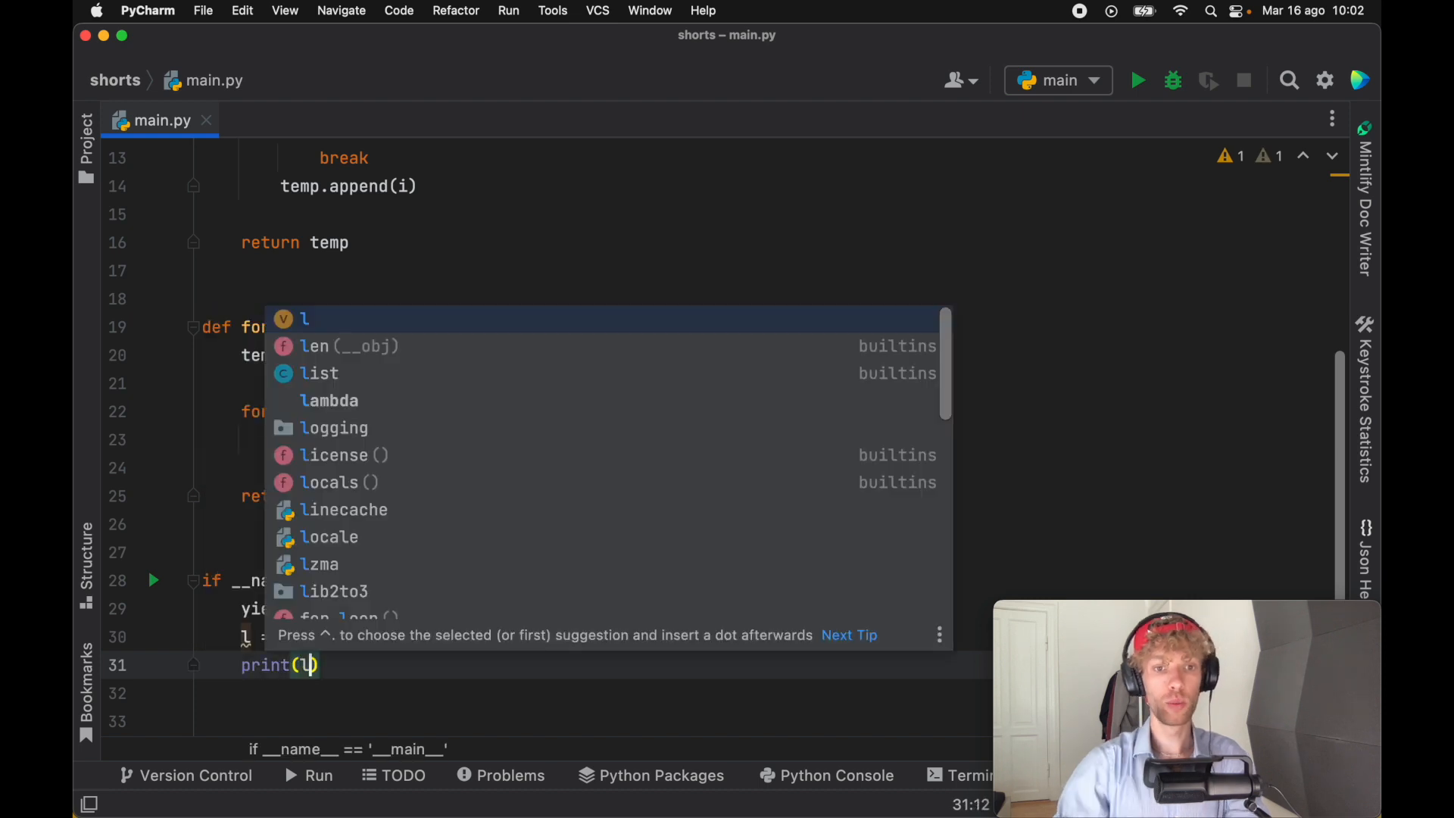
{"action": "left_click", "coordinate": [241, 606]}
Step: Run main from the gutter and mark the printed numbers 0, 1, 2… in the output
{"action": "left_click", "coordinate": [154, 581]}
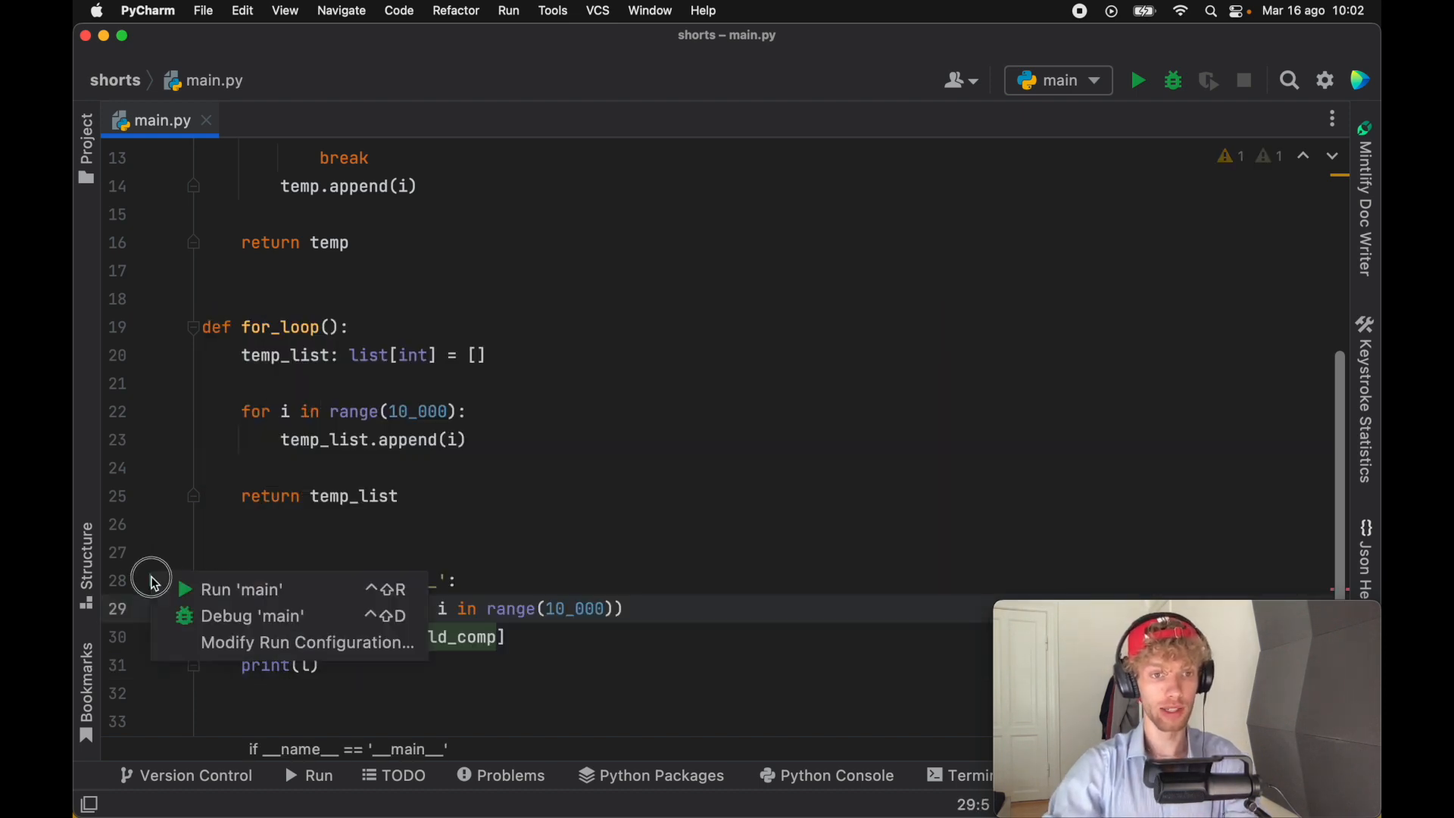
{"action": "left_click", "coordinate": [188, 589]}
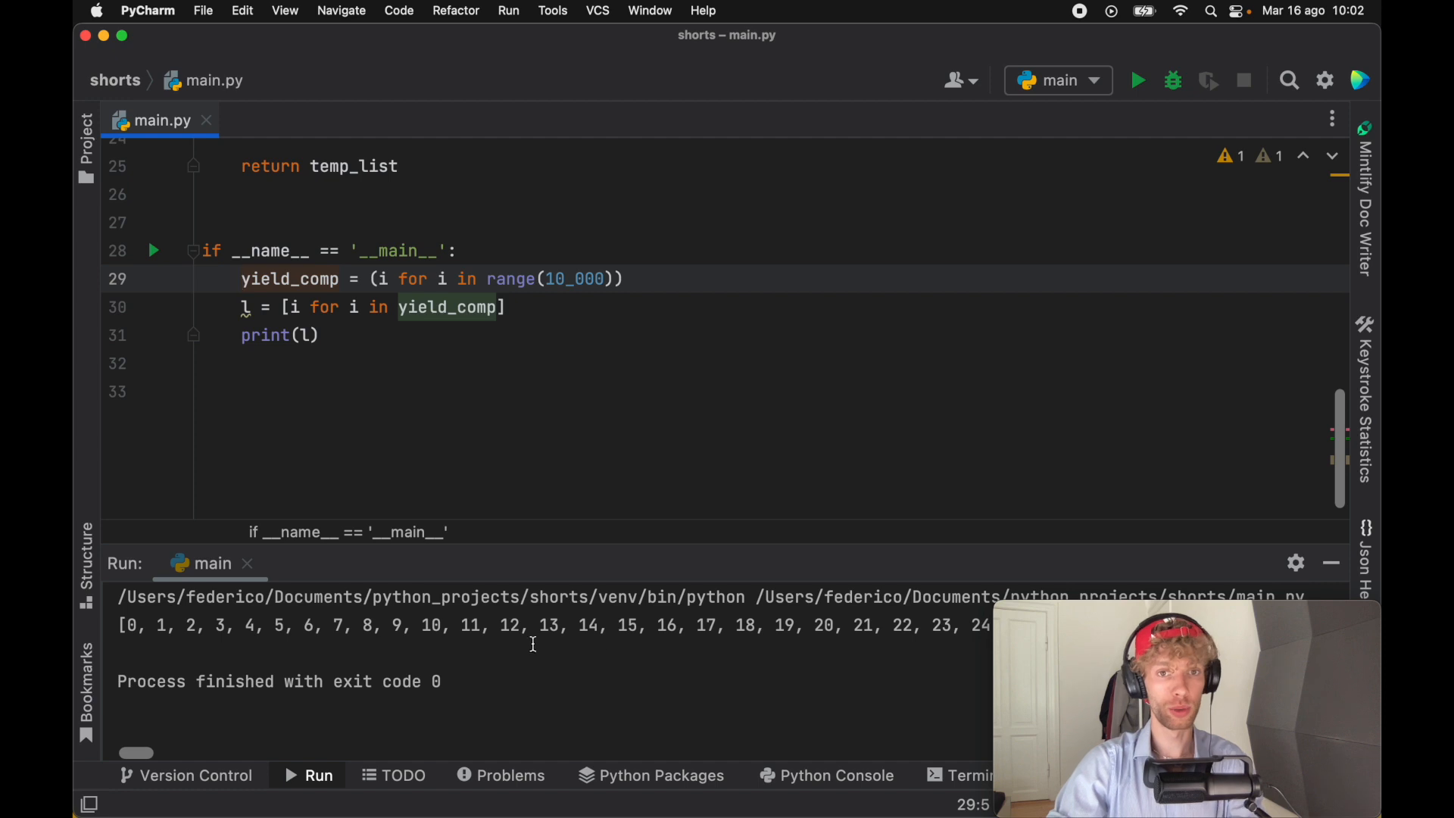
{"action": "left_click_drag", "start_coordinate": [127, 623], "coordinate": [649, 624]}
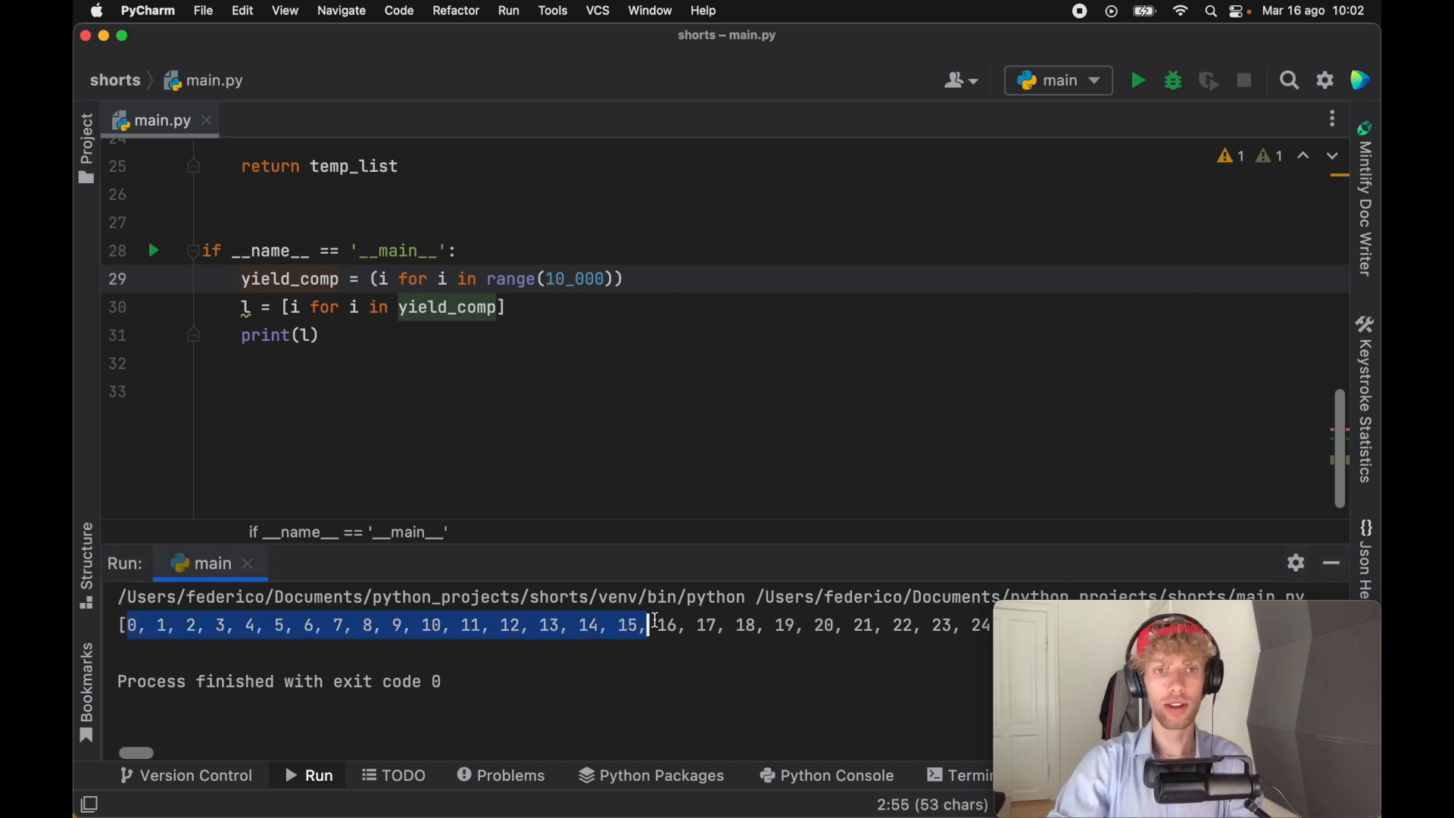
Step: Highlight yield_comp and the list comprehension on line 30 while reviewing
{"action": "left_click", "coordinate": [394, 327]}
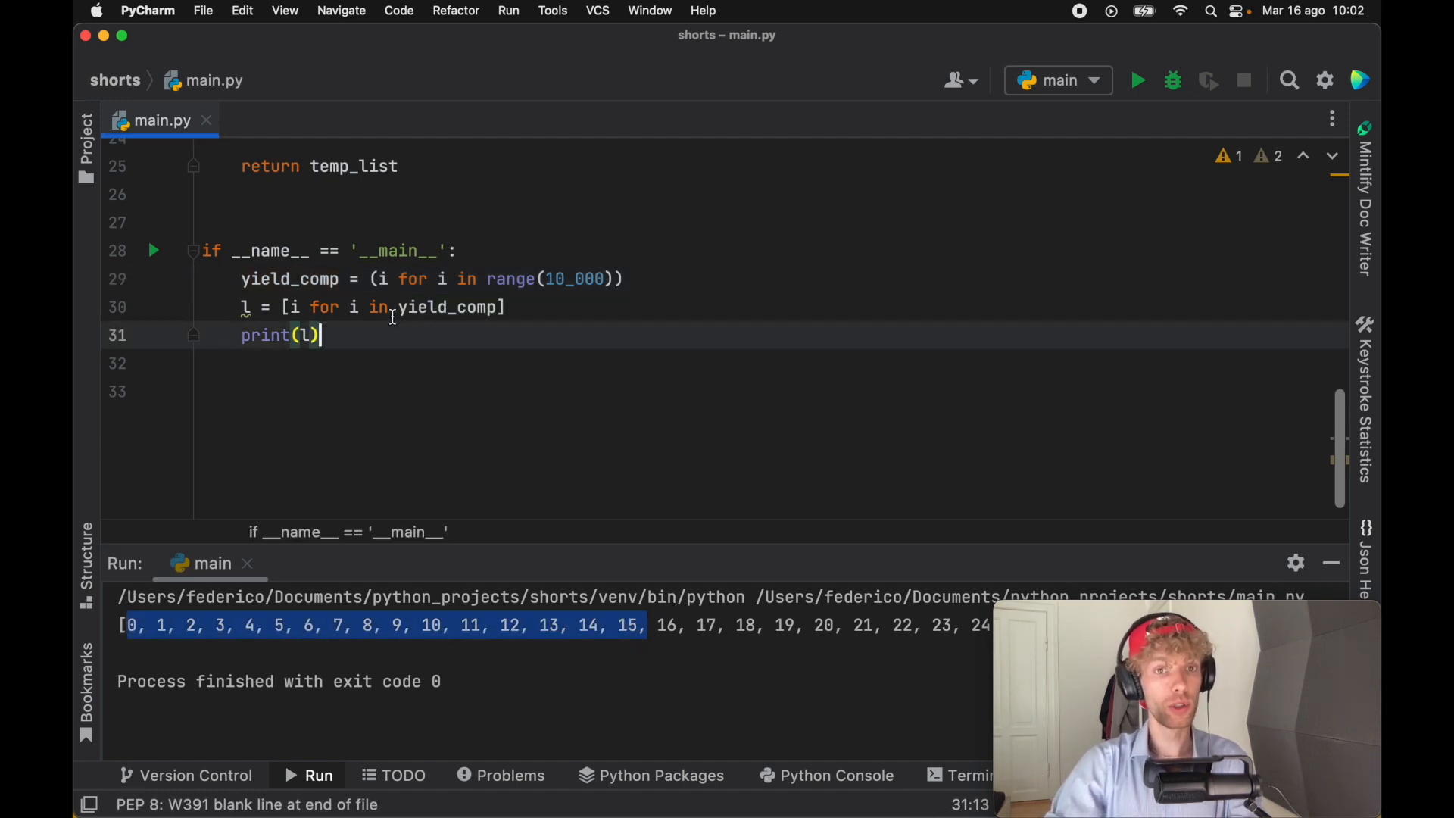
{"action": "left_click_drag", "start_coordinate": [398, 307], "coordinate": [500, 308]}
{"action": "left_click", "coordinate": [573, 354]}
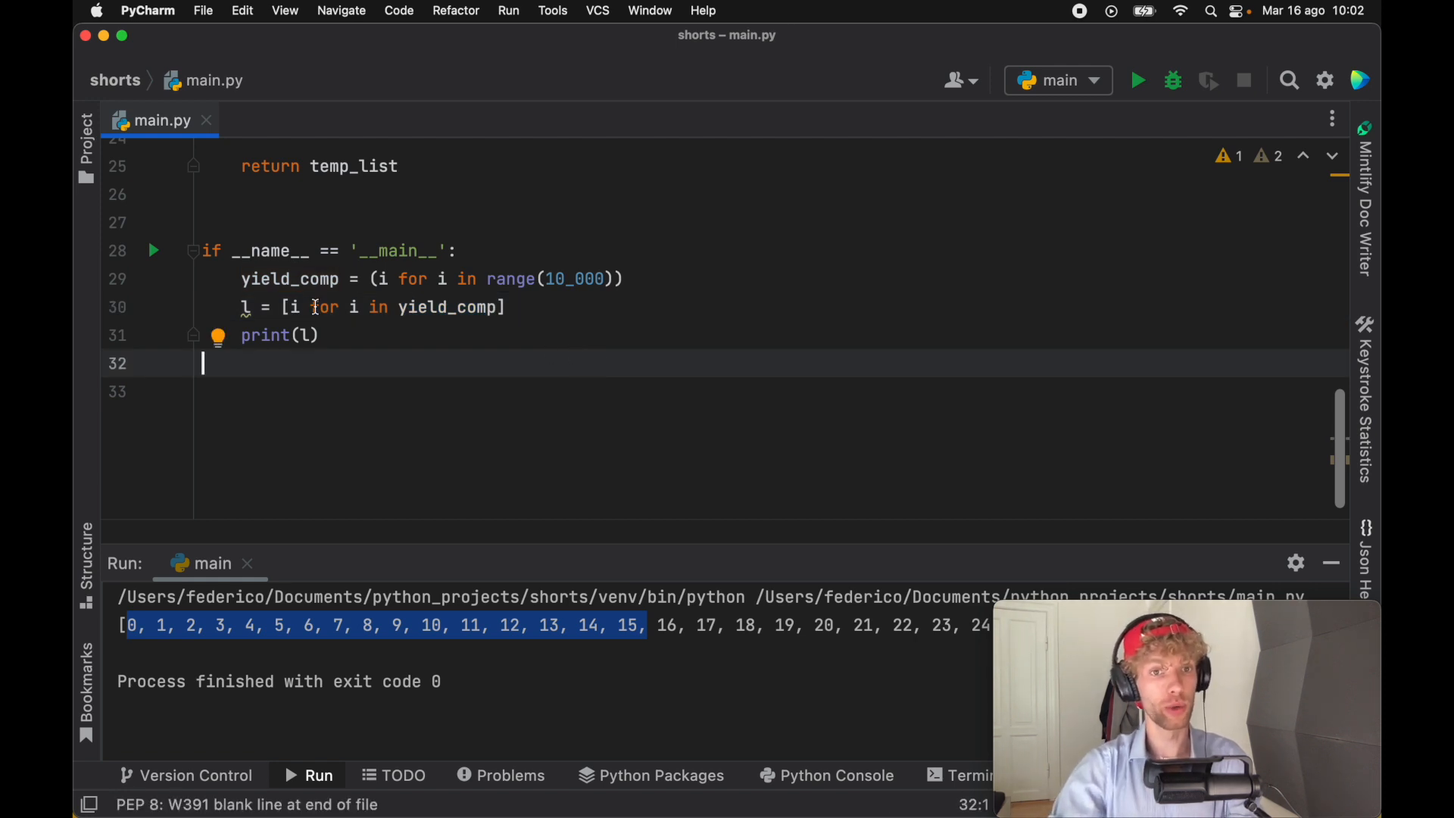
{"action": "left_click_drag", "start_coordinate": [281, 306], "coordinate": [543, 304]}
{"action": "left_click", "coordinate": [662, 460]}
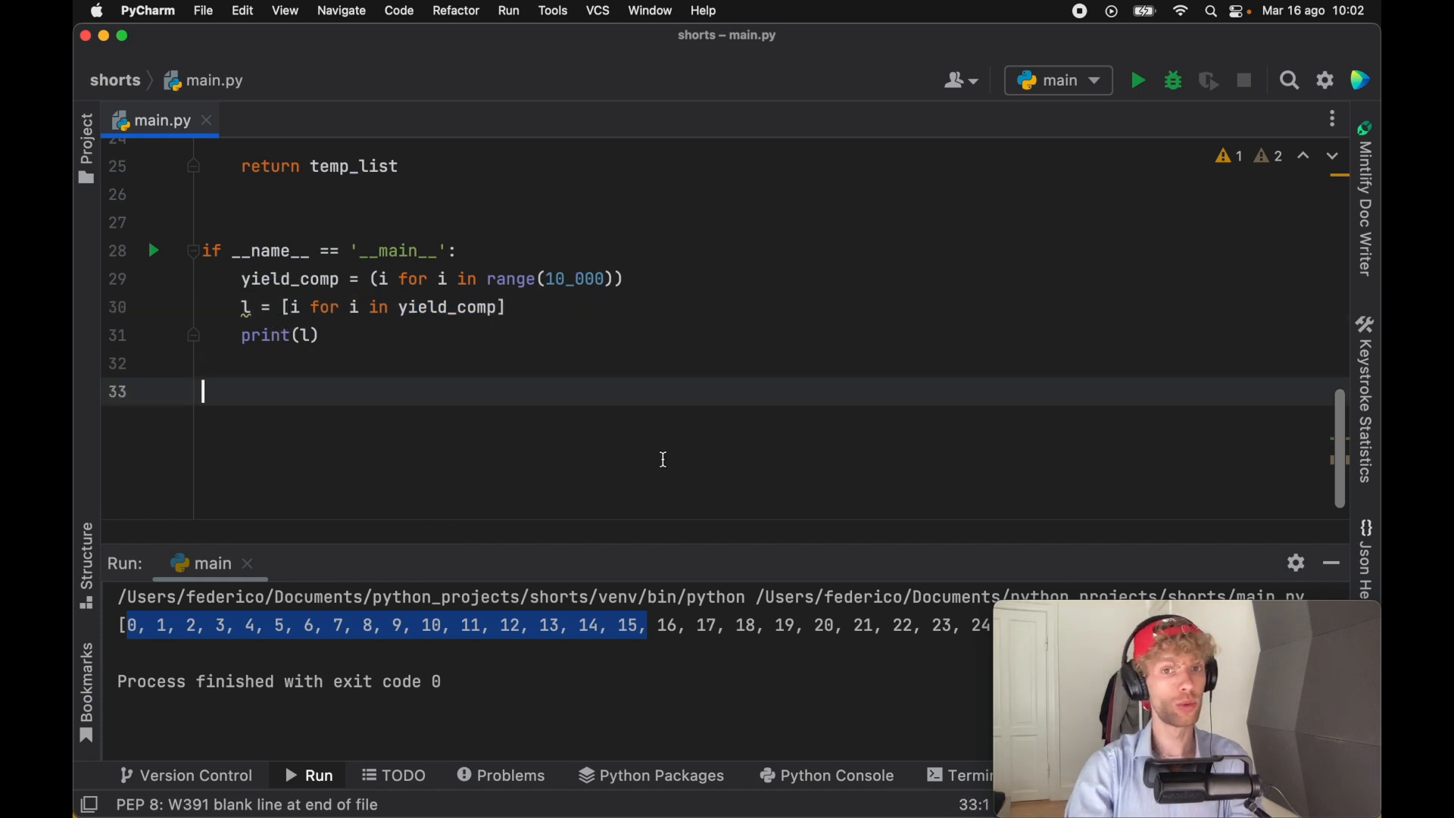
{"action": "left_click", "coordinate": [501, 307]}
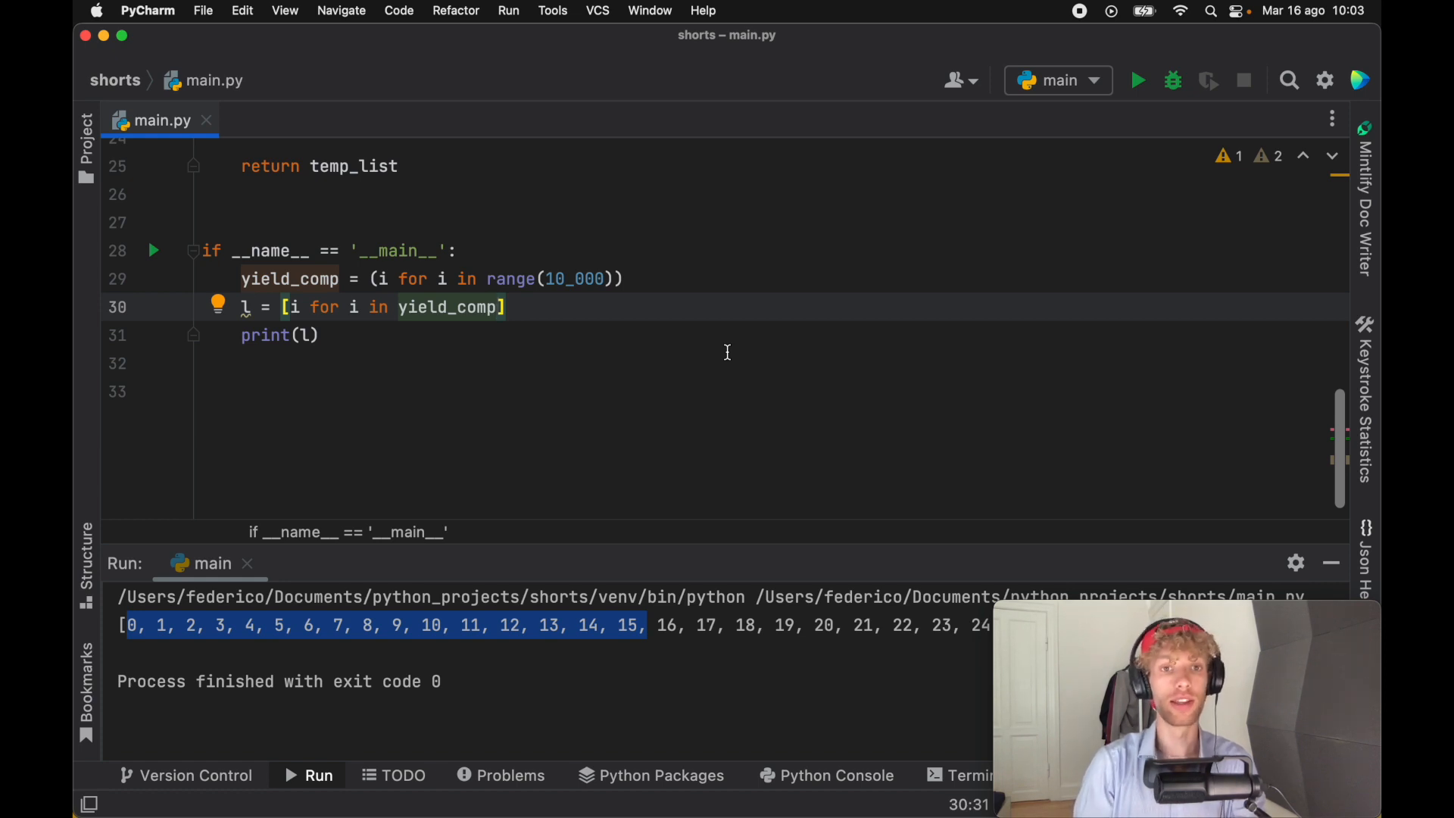
{"action": "scroll", "coordinate": [727, 353], "scroll_direction": "up", "scroll_amount": 10}
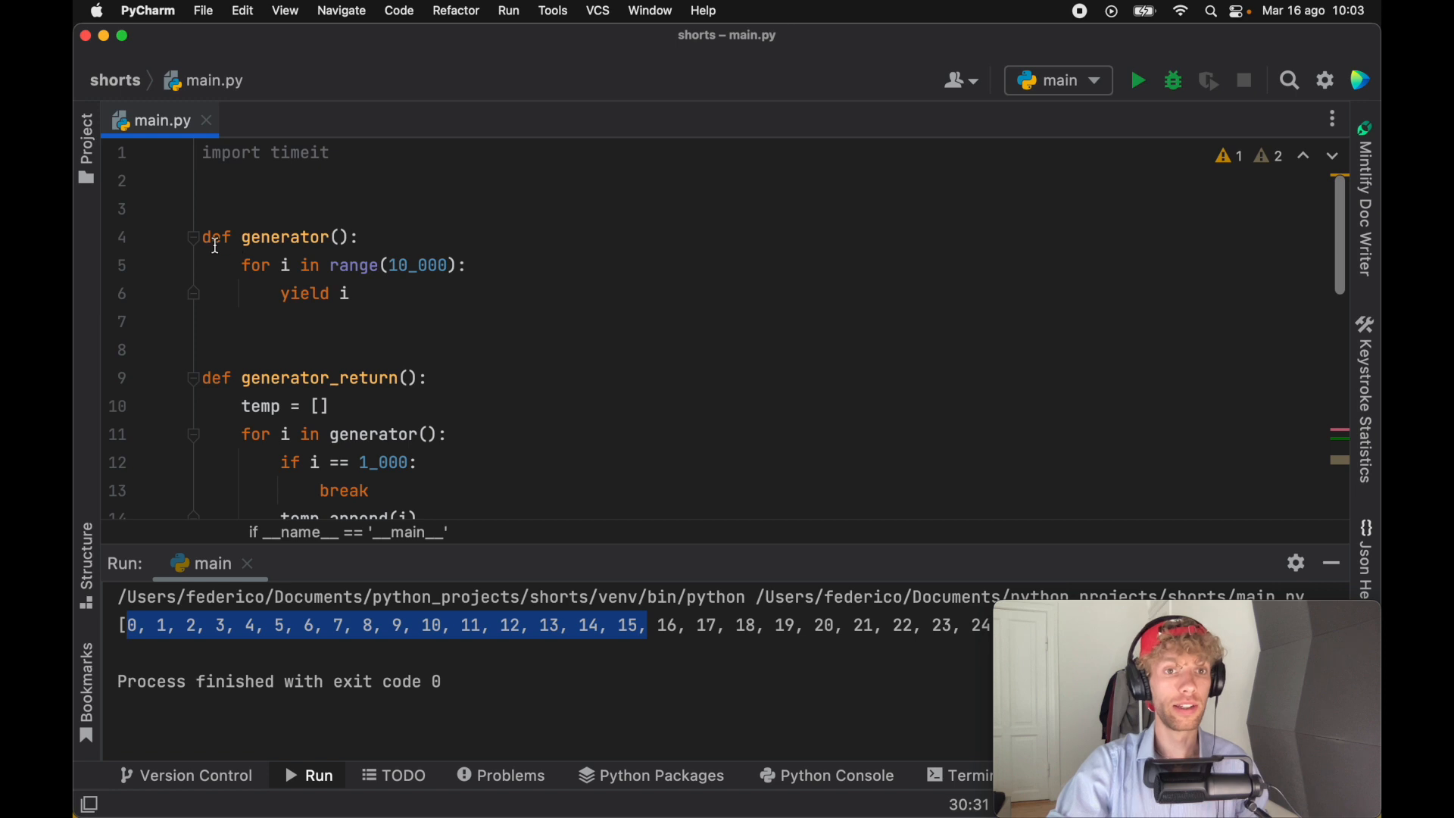
Step: Review the generator, for_loop and yield i code, then hide the Run tool window with Cmd+4
{"action": "left_click_drag", "start_coordinate": [203, 236], "coordinate": [502, 324]}
{"action": "left_click", "coordinate": [506, 315]}
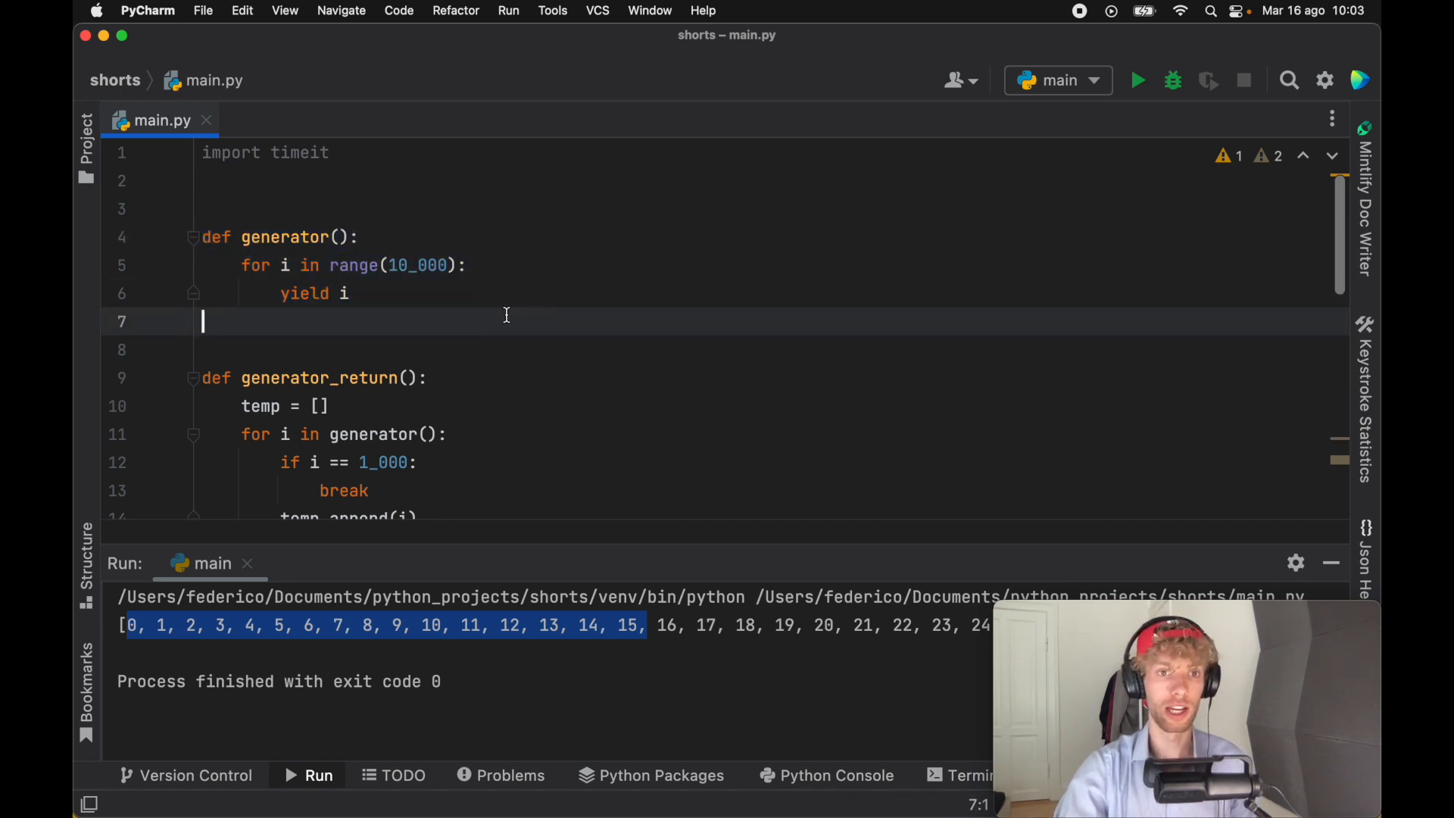
{"action": "scroll", "coordinate": [507, 316], "scroll_direction": "down", "scroll_amount": 5}
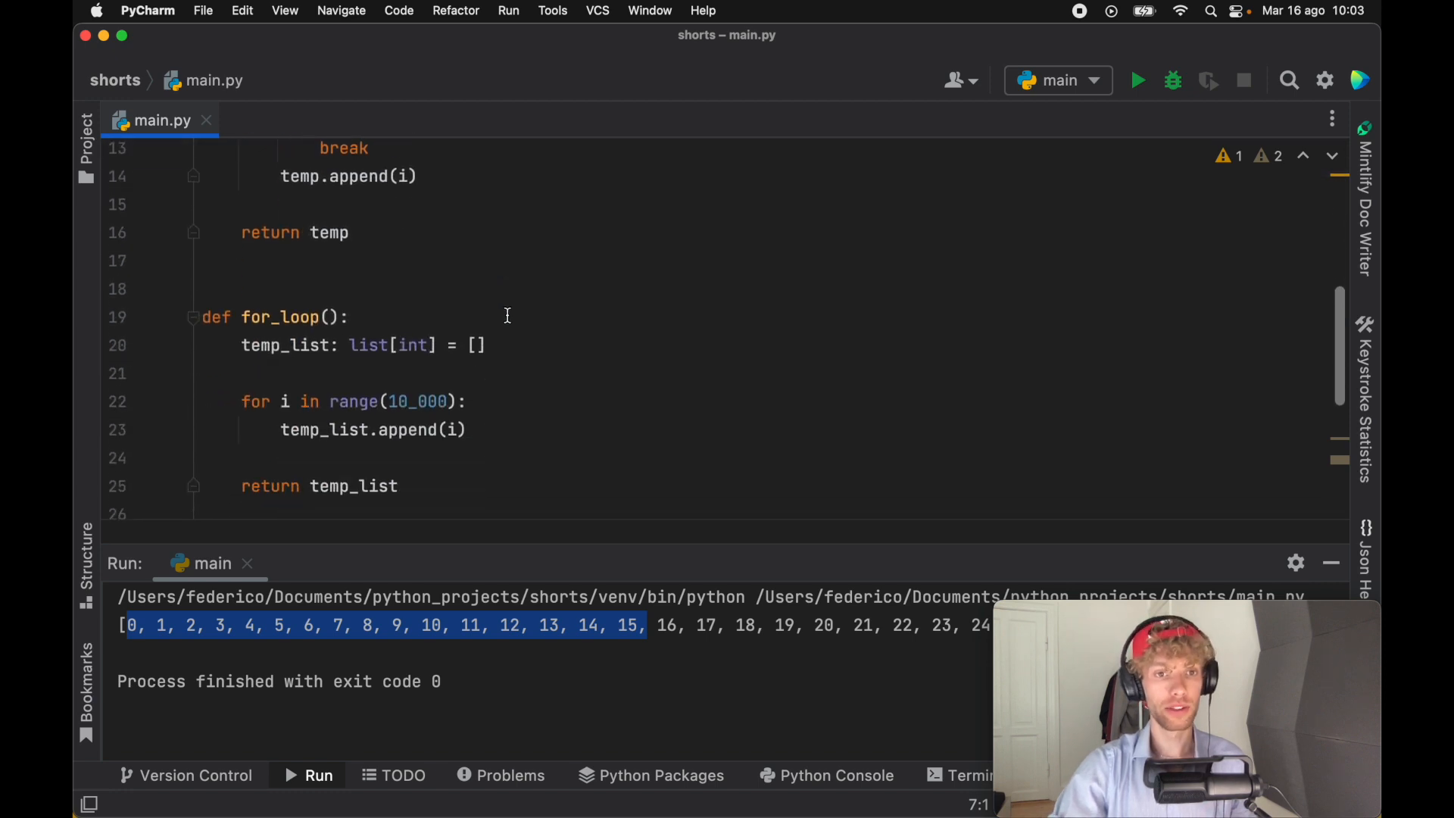
{"action": "left_click_drag", "start_coordinate": [217, 313], "coordinate": [556, 487]}
{"action": "left_click", "coordinate": [605, 473]}
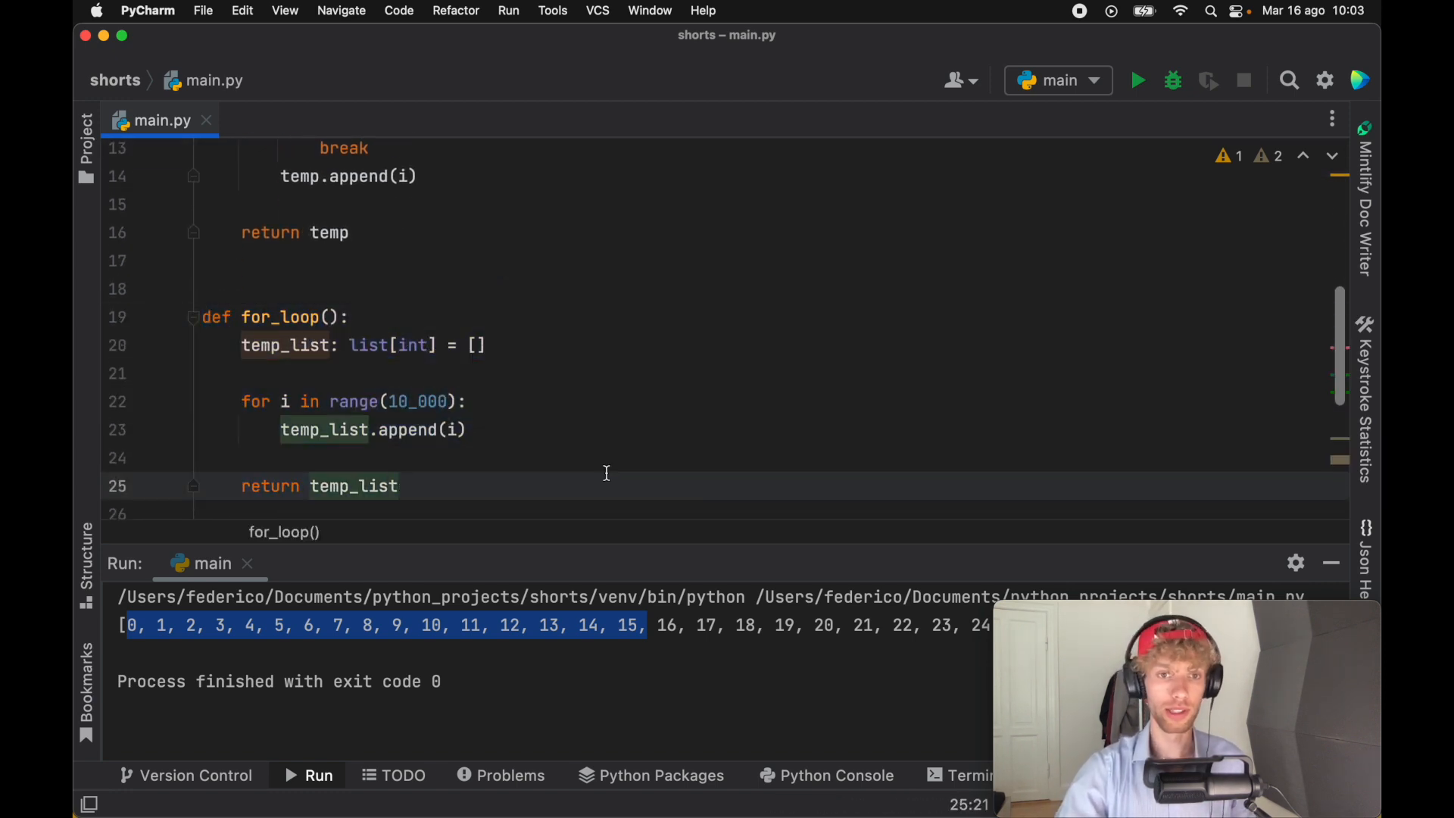
{"action": "scroll", "coordinate": [605, 473], "scroll_direction": "up", "scroll_amount": 5}
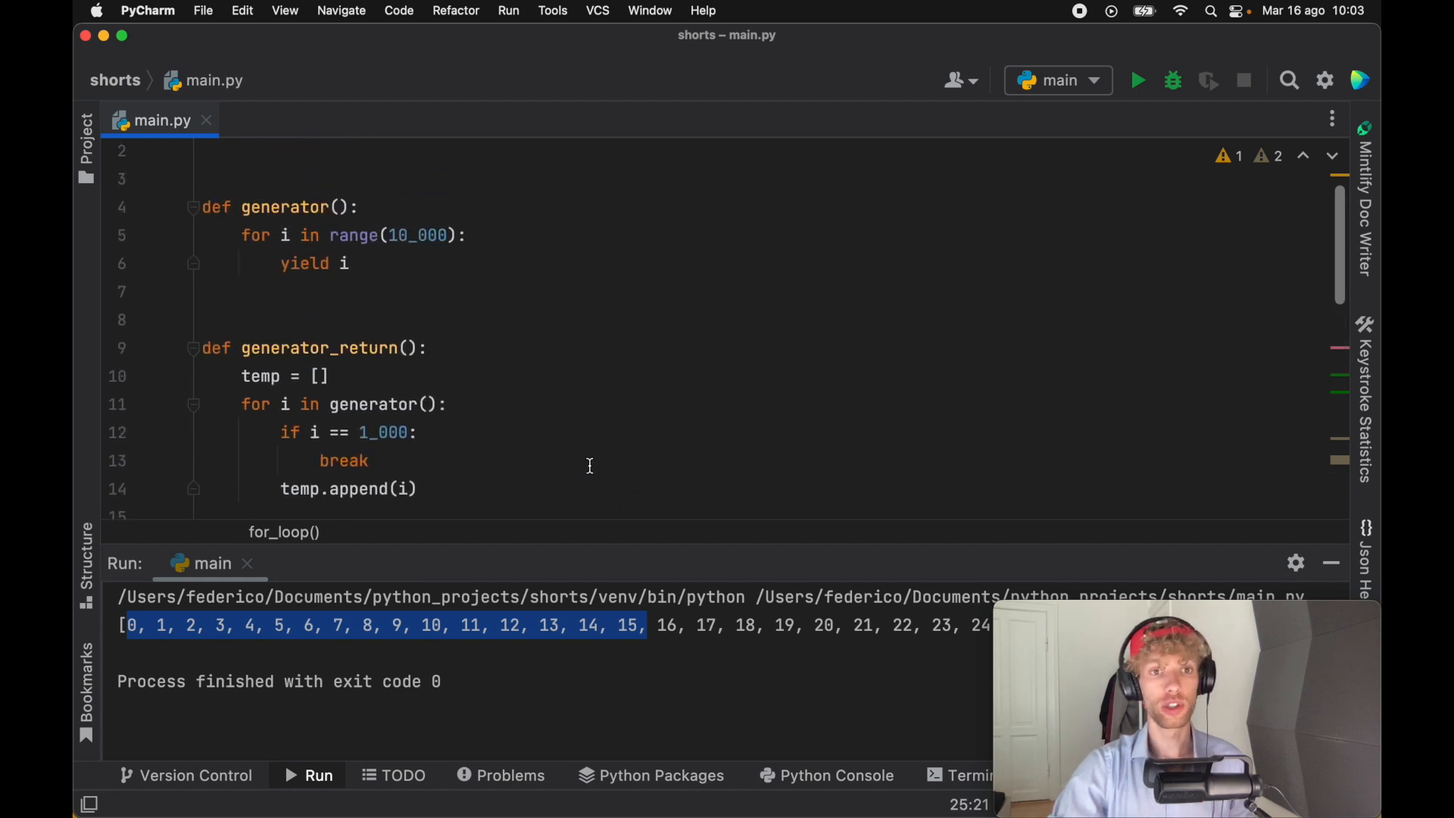
{"action": "left_click_drag", "start_coordinate": [280, 263], "coordinate": [458, 280]}
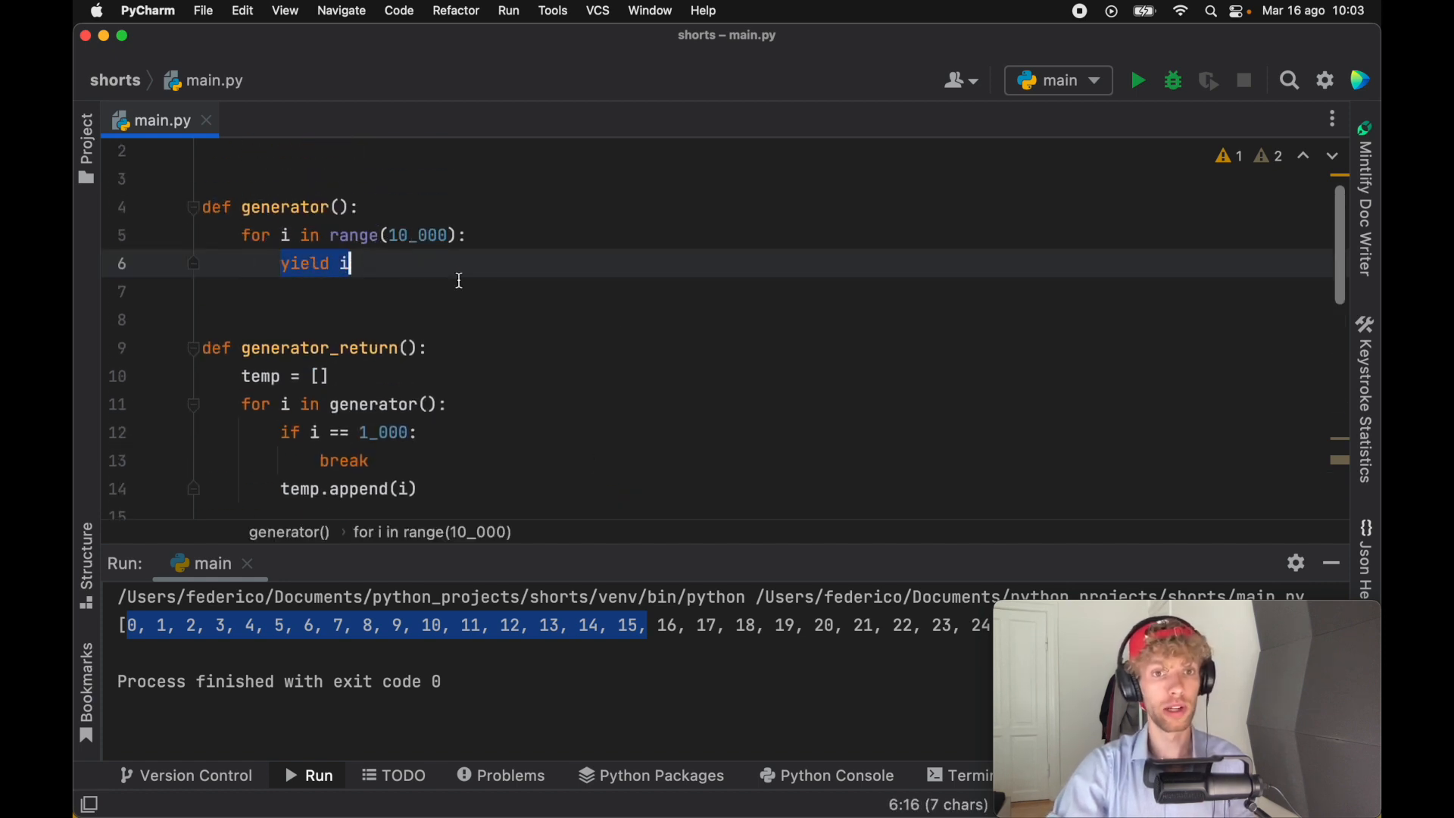
{"action": "left_click", "coordinate": [637, 341]}
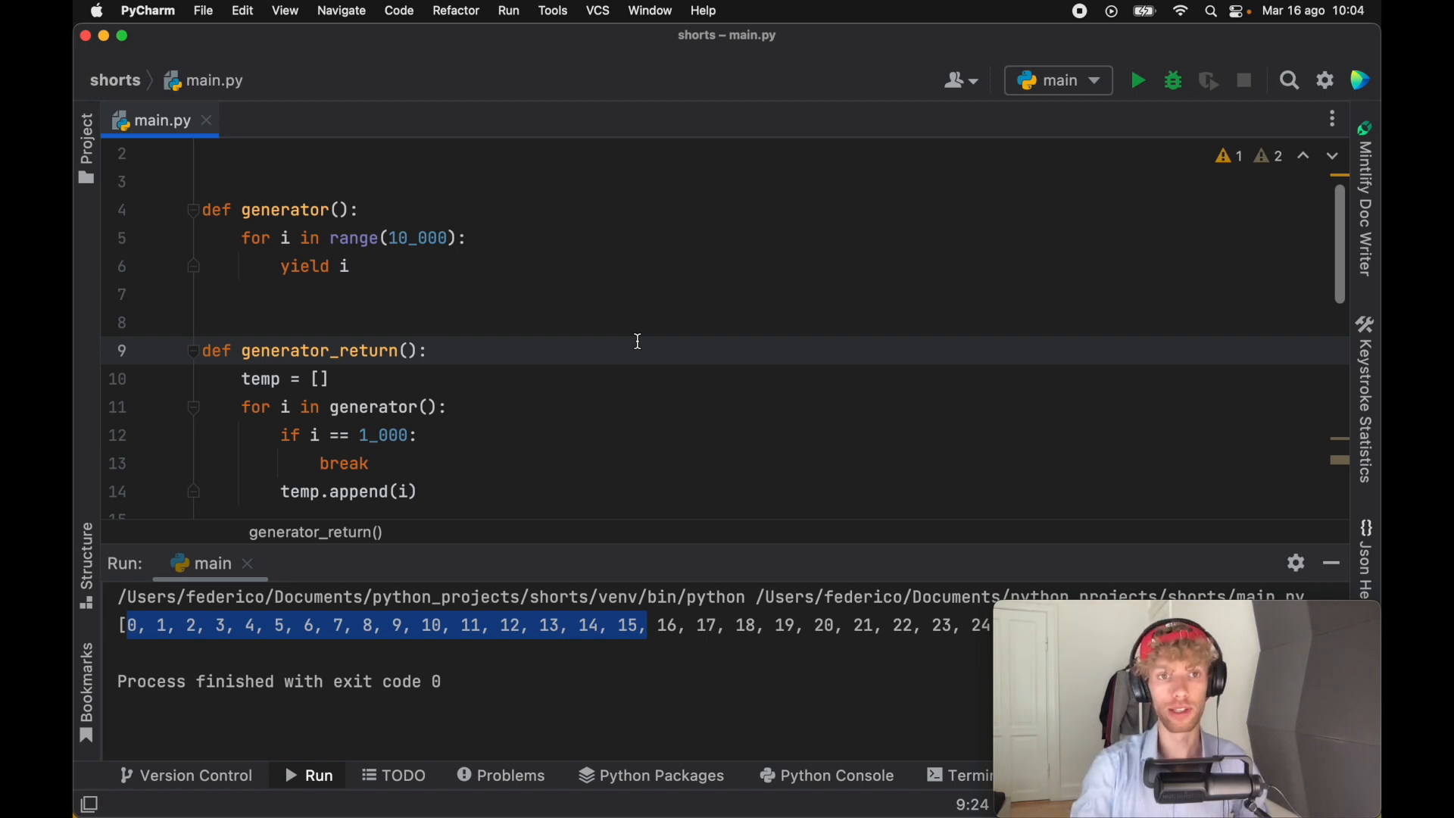
{"action": "key", "text": "super+4"}
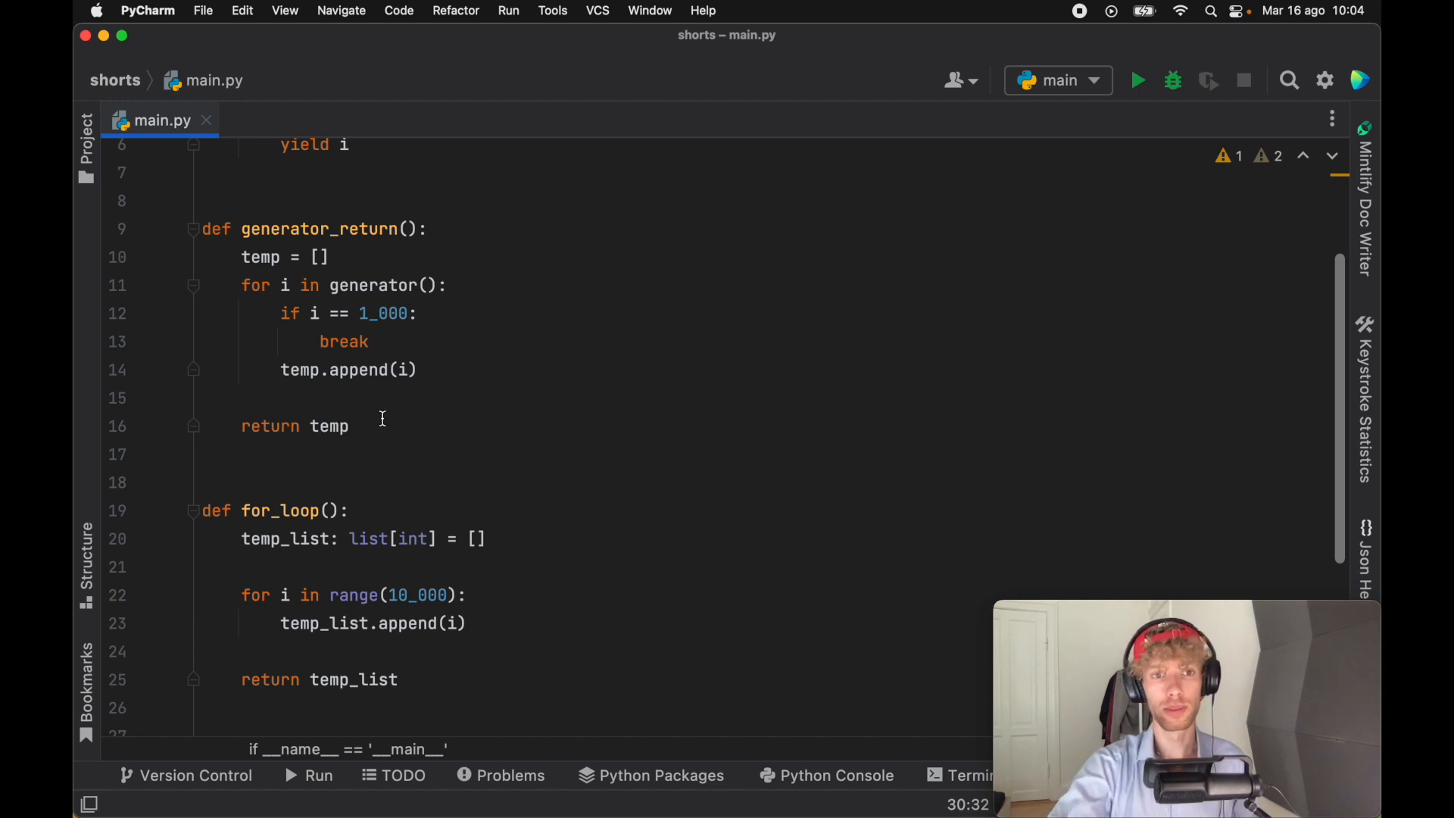
{"action": "left_click_drag", "start_coordinate": [439, 452], "coordinate": [202, 286]}
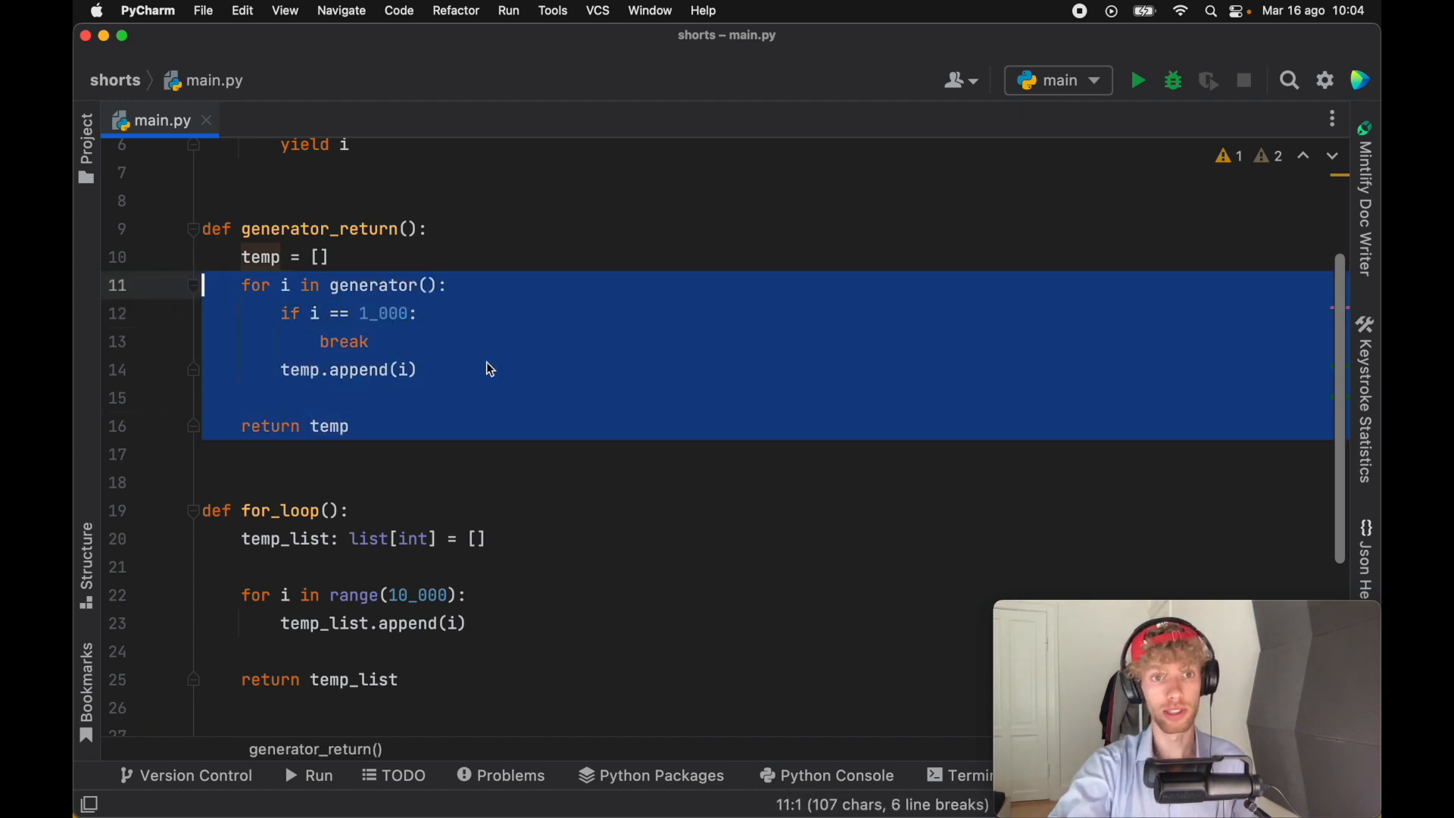
{"action": "left_click", "coordinate": [520, 376]}
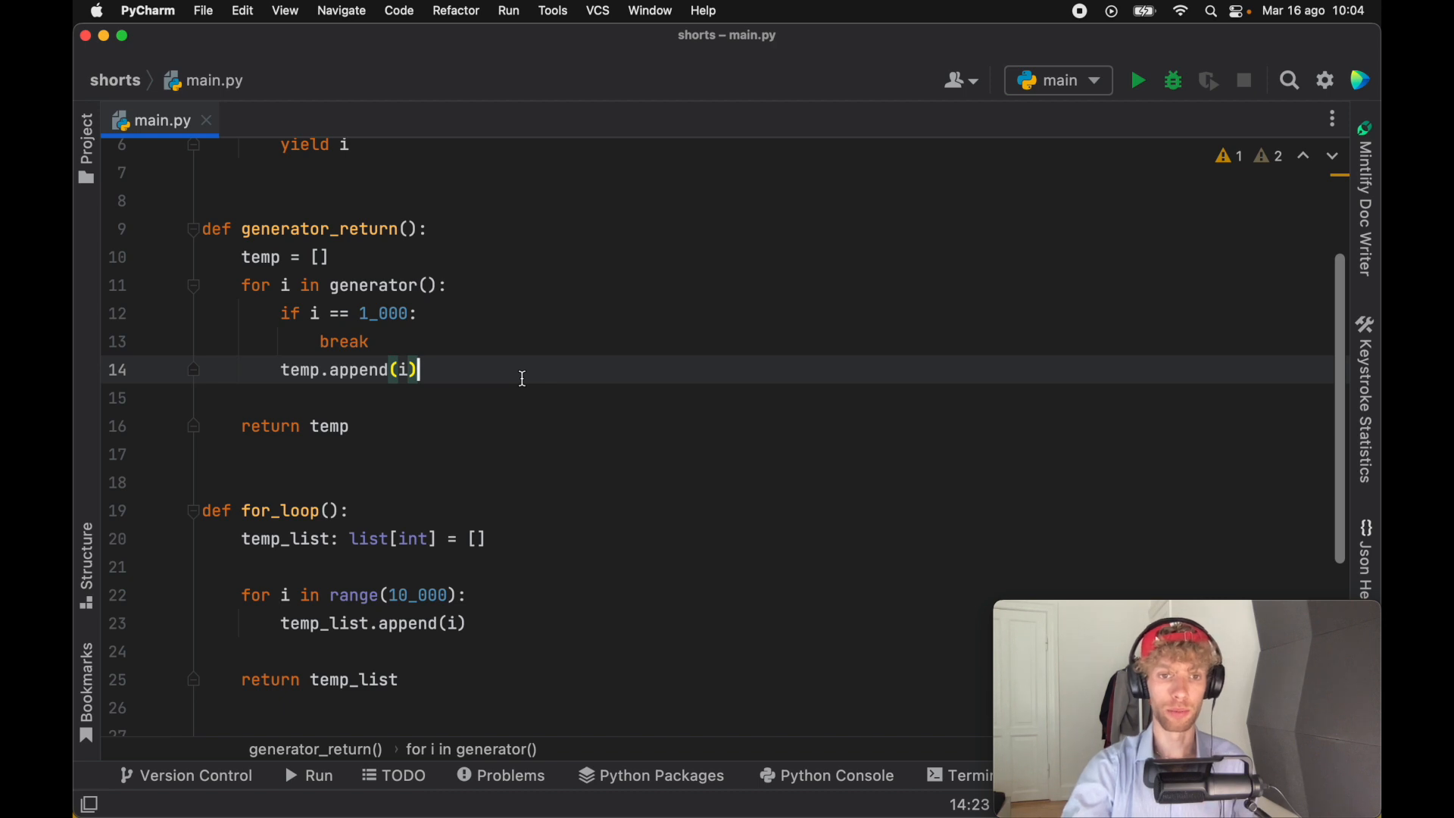